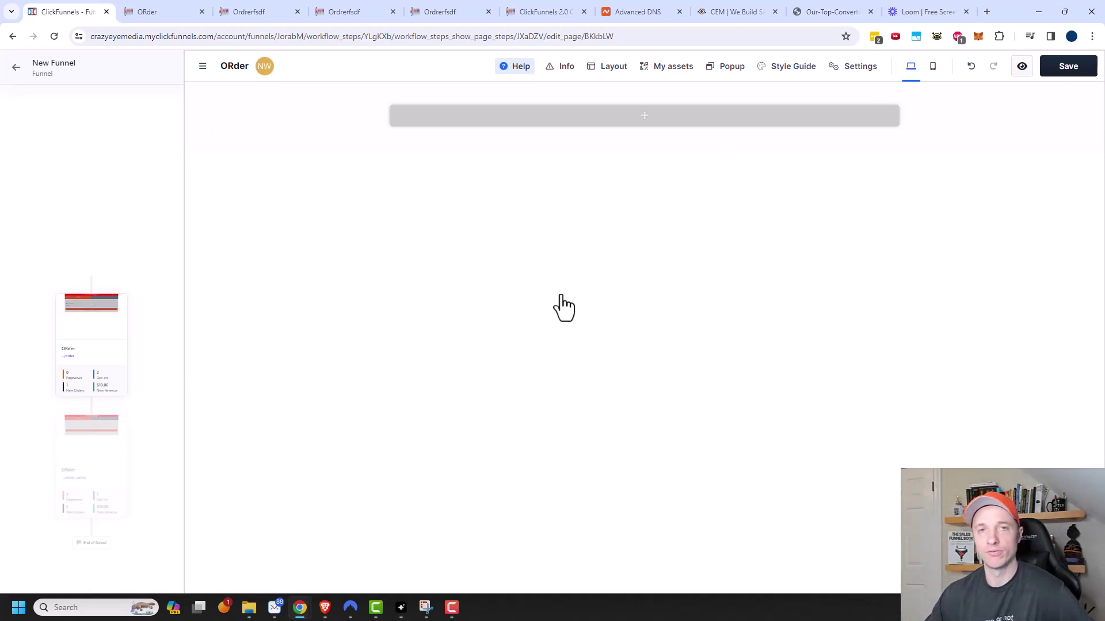
- Add a Checkout order element to the empty row of the page
click(637, 117)
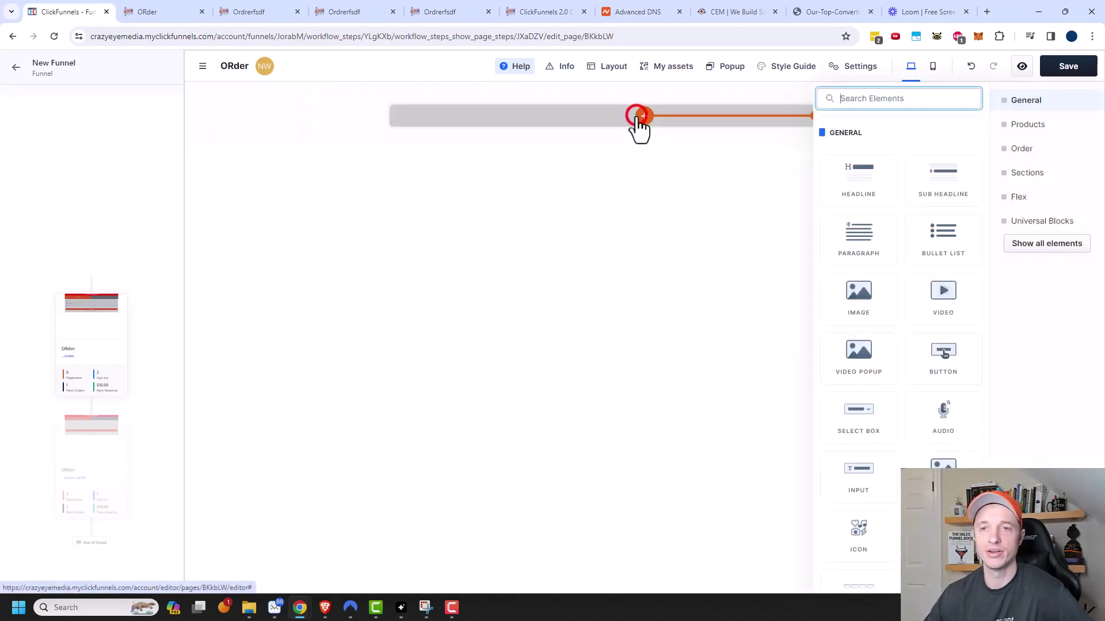
click(1022, 153)
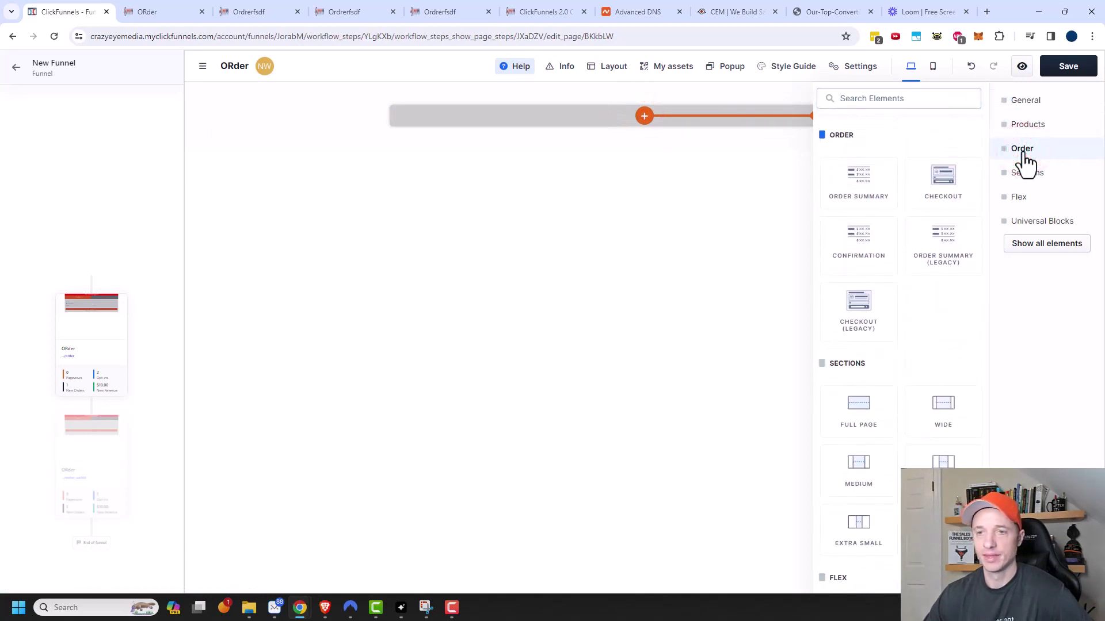
drag(947, 206, 941, 181)
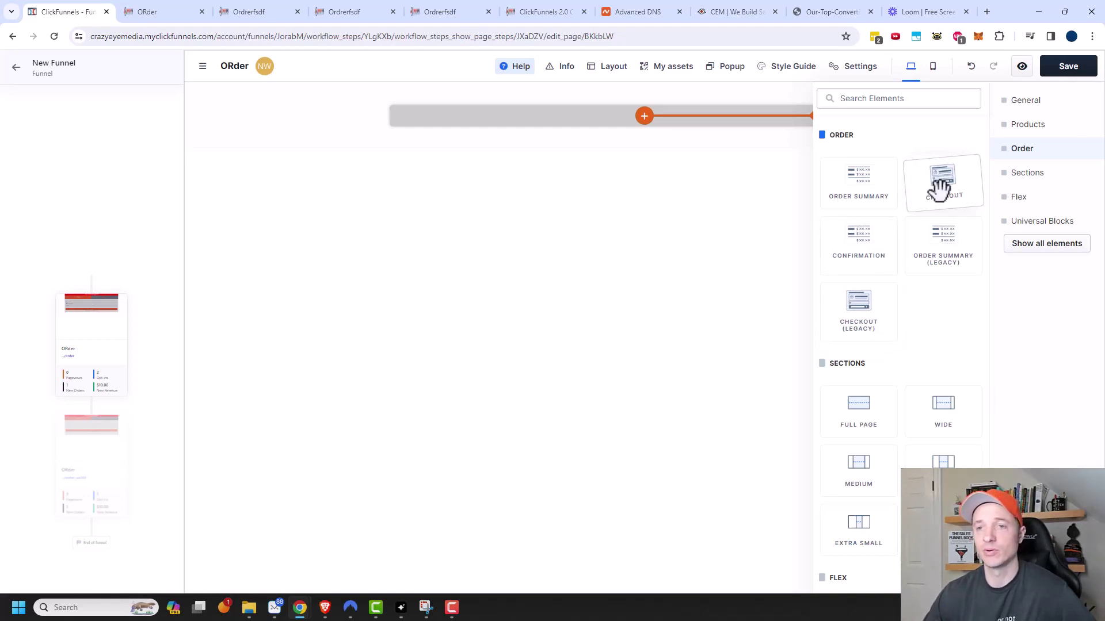
drag(940, 190, 710, 134)
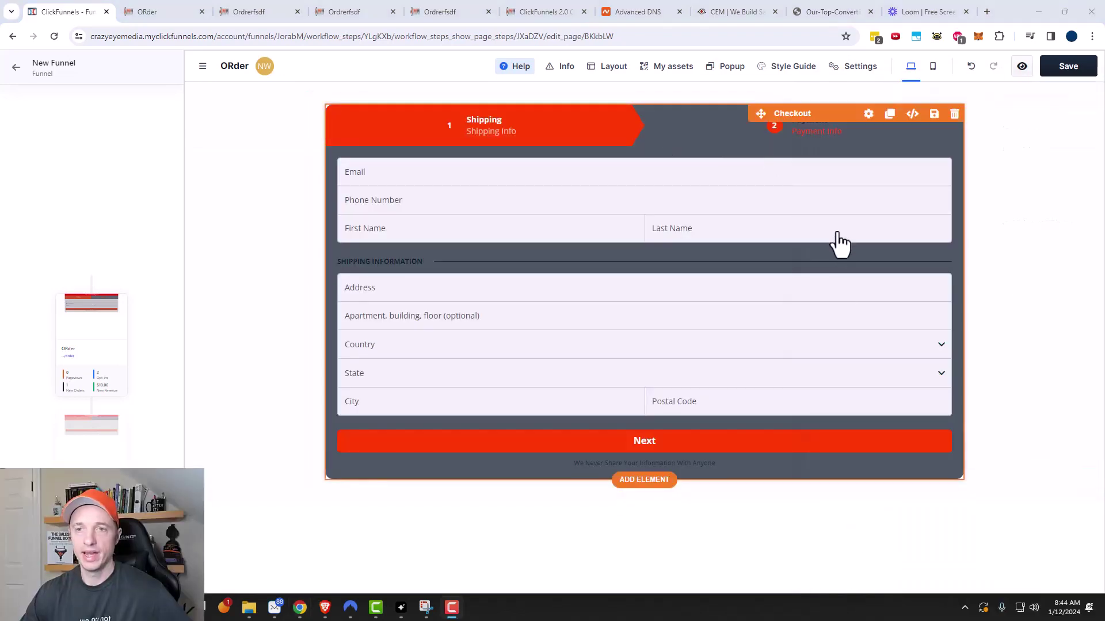
- Examine the checkout previews for Step 2 of 2, Returning Customer, Upgrade / Downgrade and One Time Offer (OTO), returning to Step 1 of 2
click(867, 113)
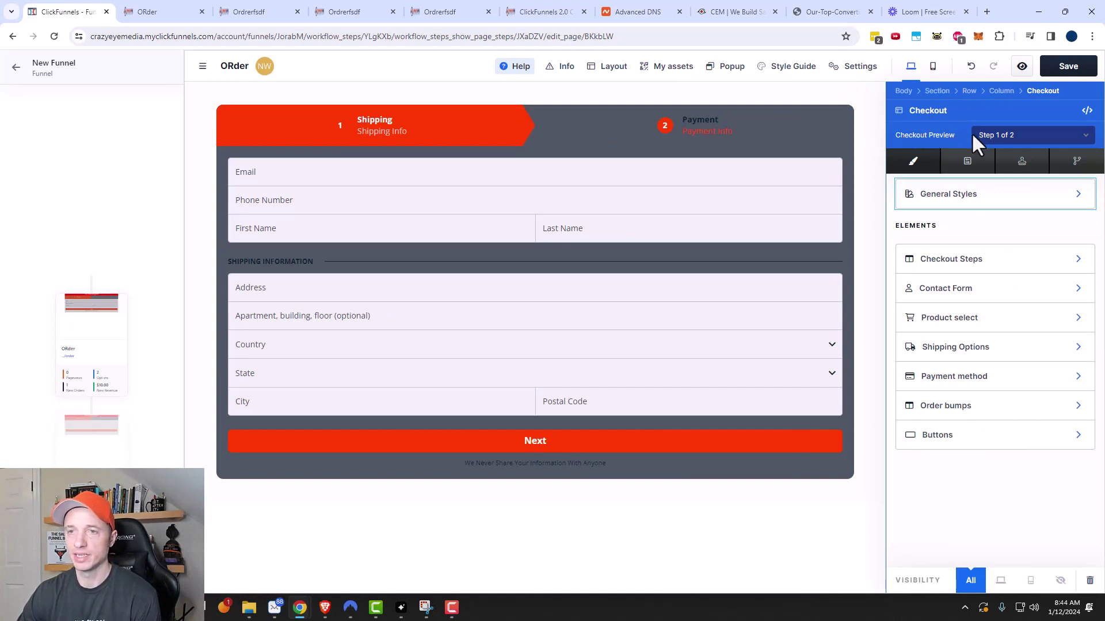
click(1027, 136)
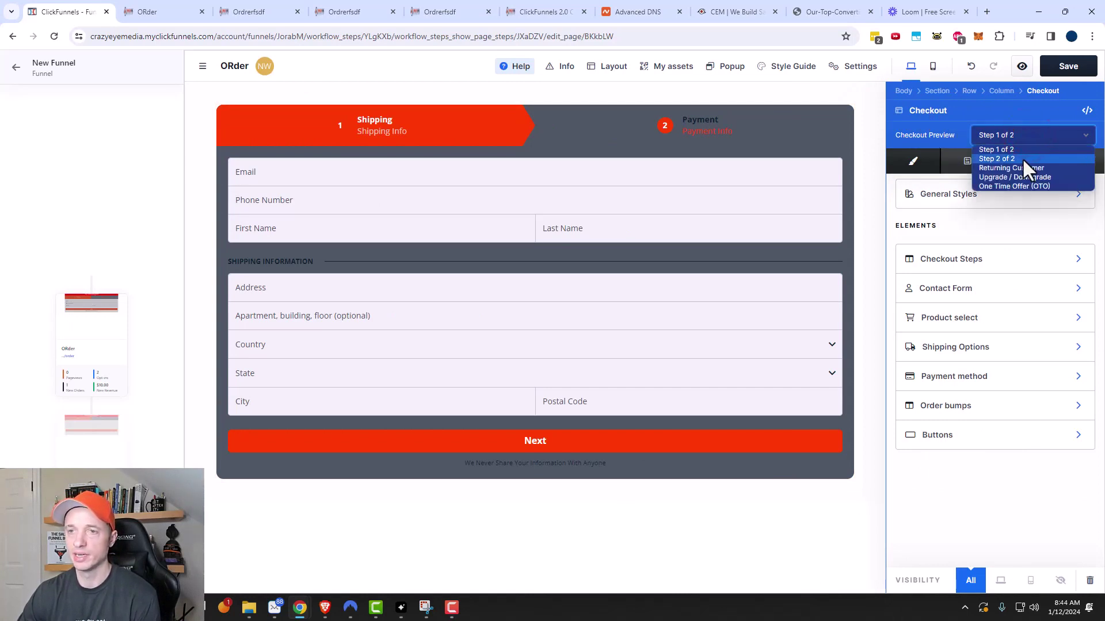
click(1026, 159)
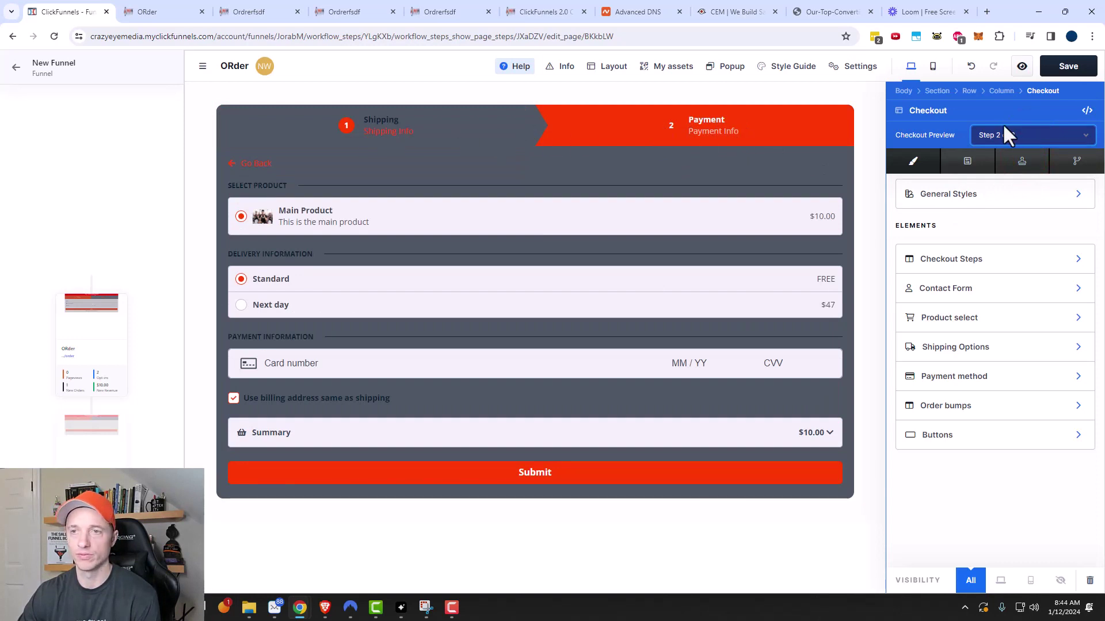
click(1038, 136)
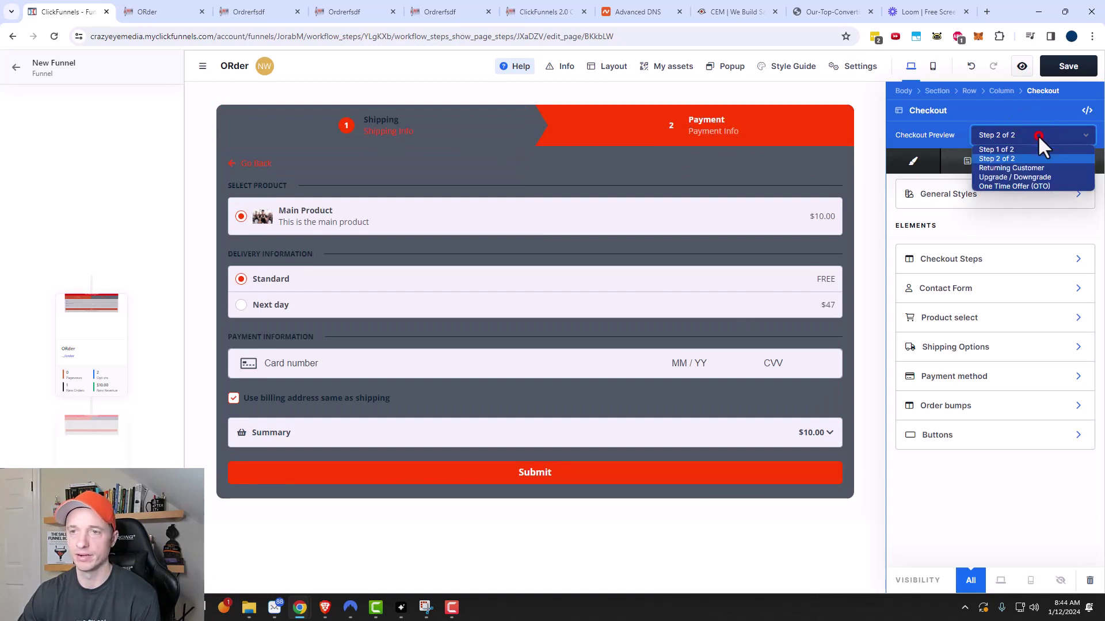
click(1037, 167)
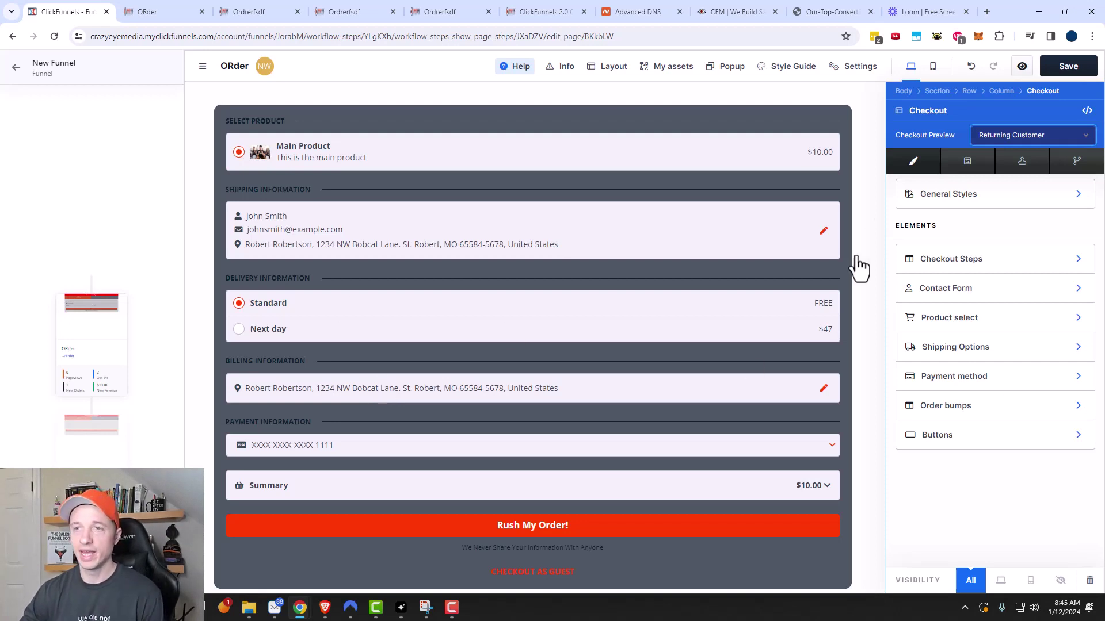
click(989, 135)
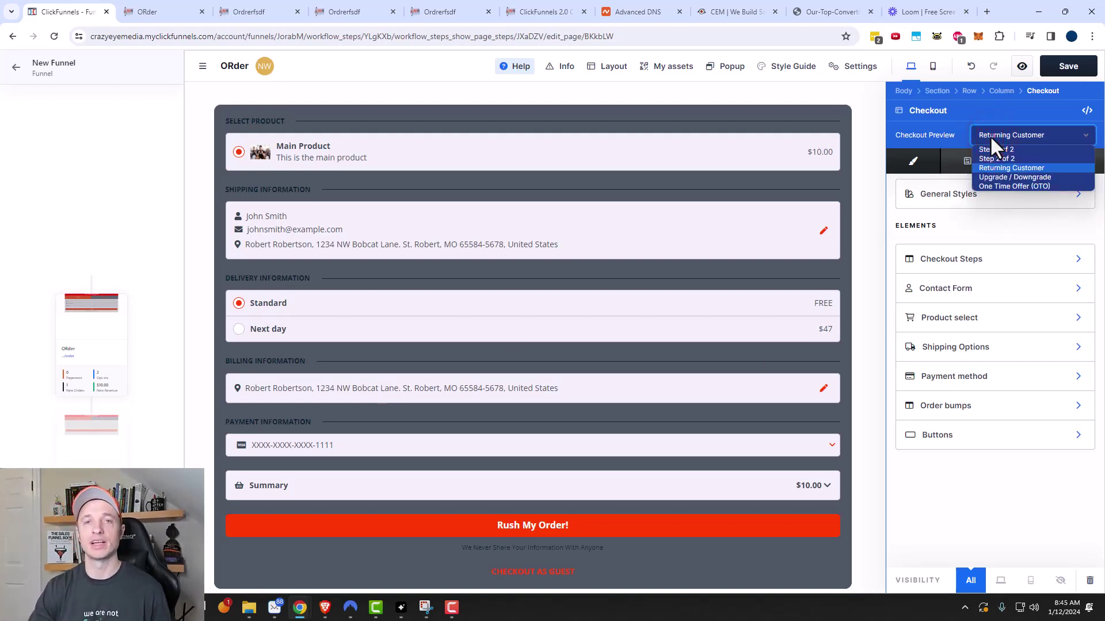
click(1015, 178)
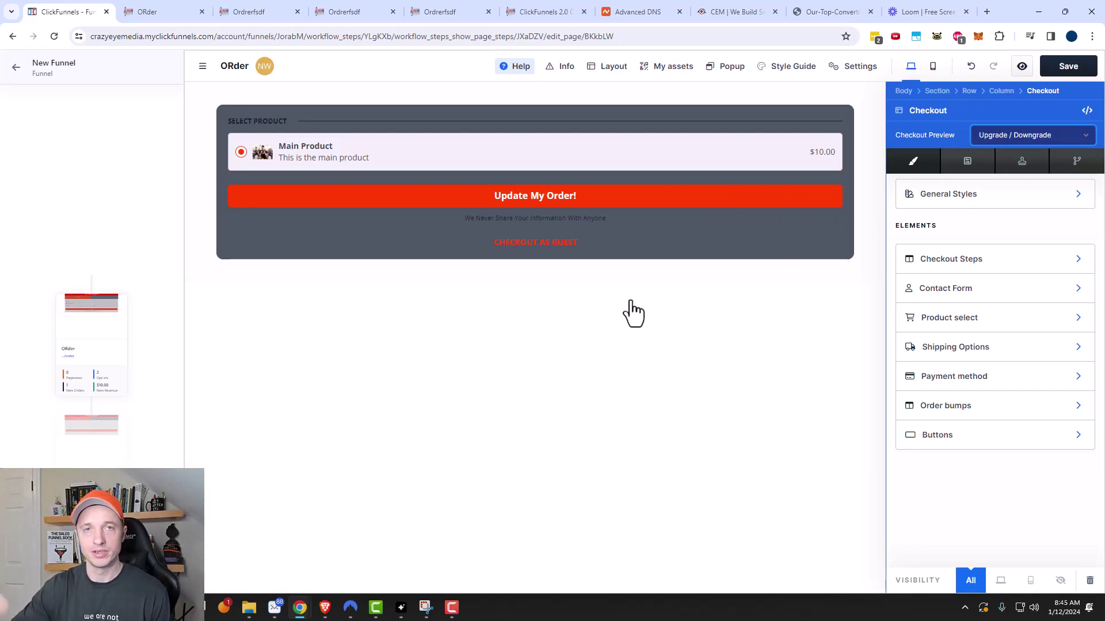
click(1027, 133)
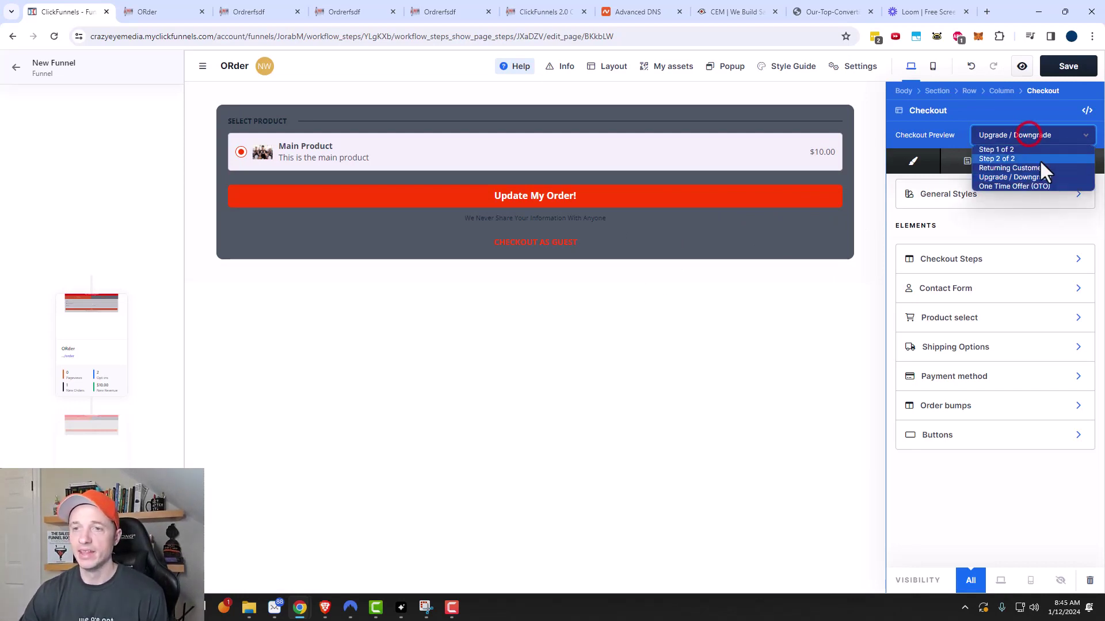
click(1030, 187)
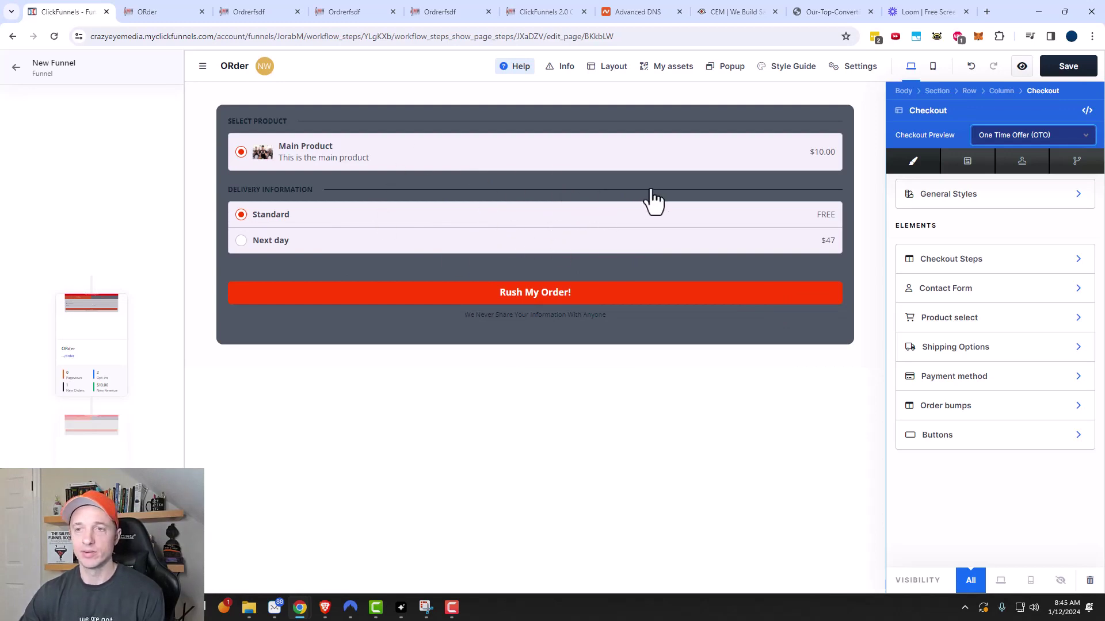
click(1007, 134)
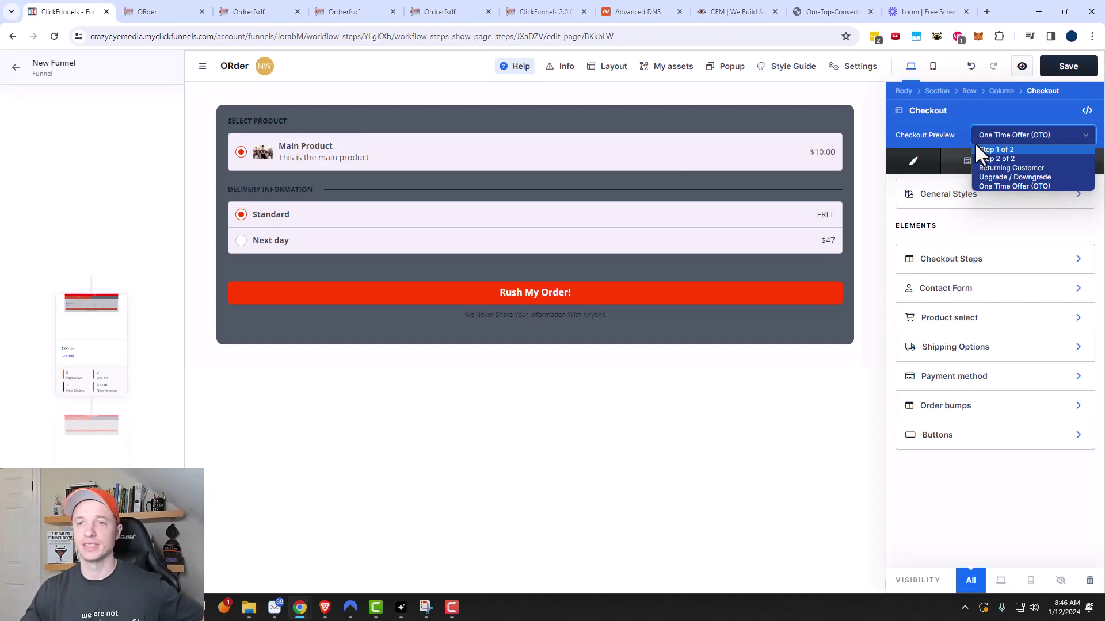
click(995, 148)
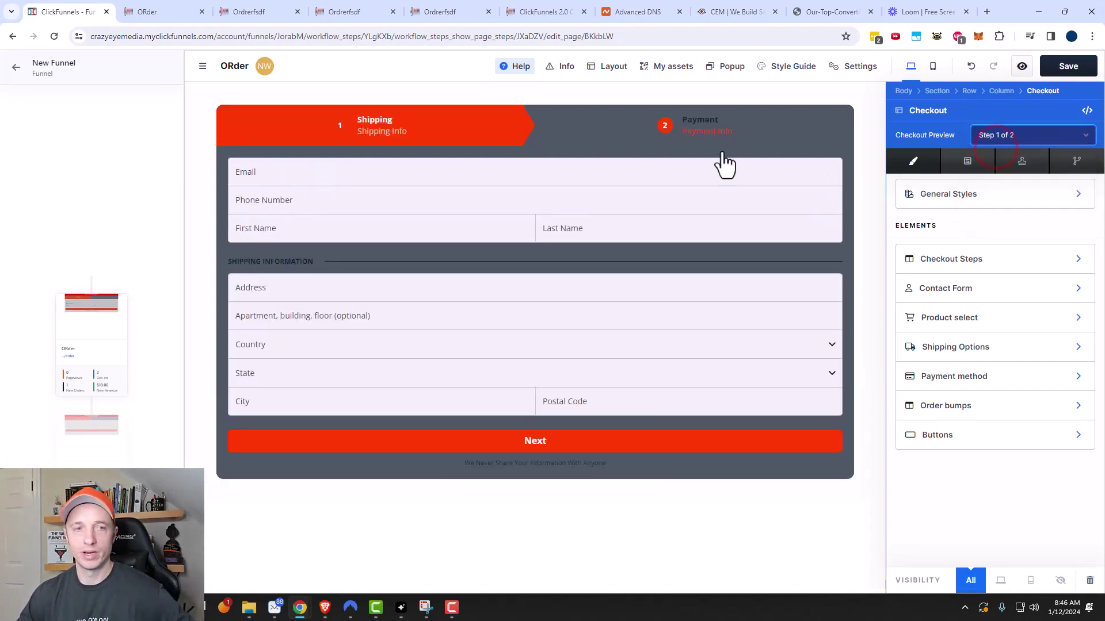
- In the checkout's general container styles, set the top margin to 5 px and the background to the recently used light grey
click(957, 198)
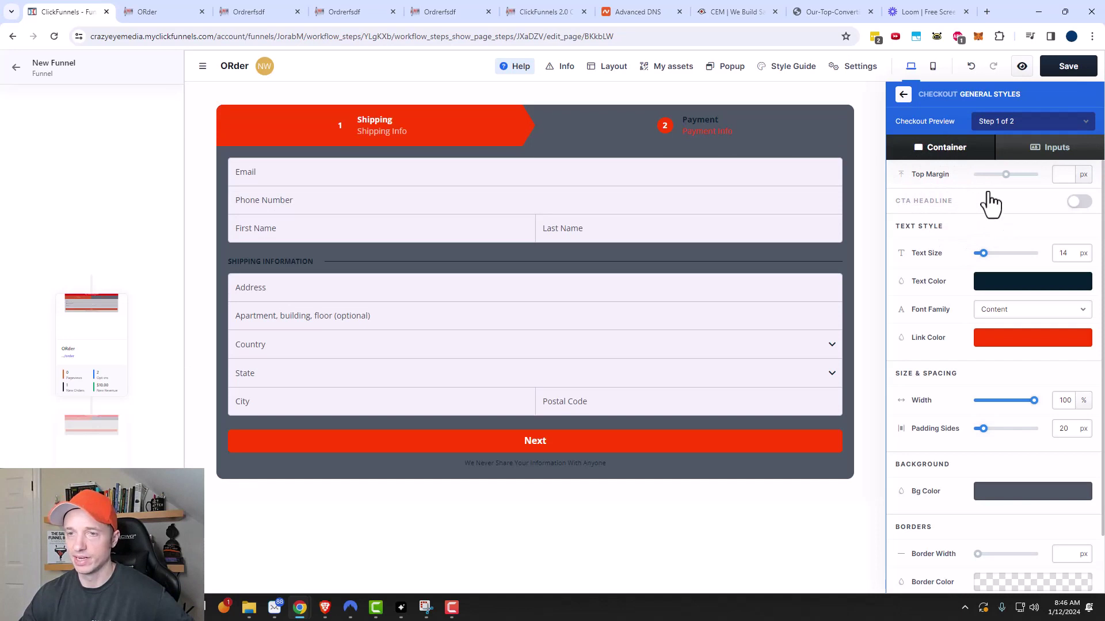
drag(1002, 178, 1008, 186)
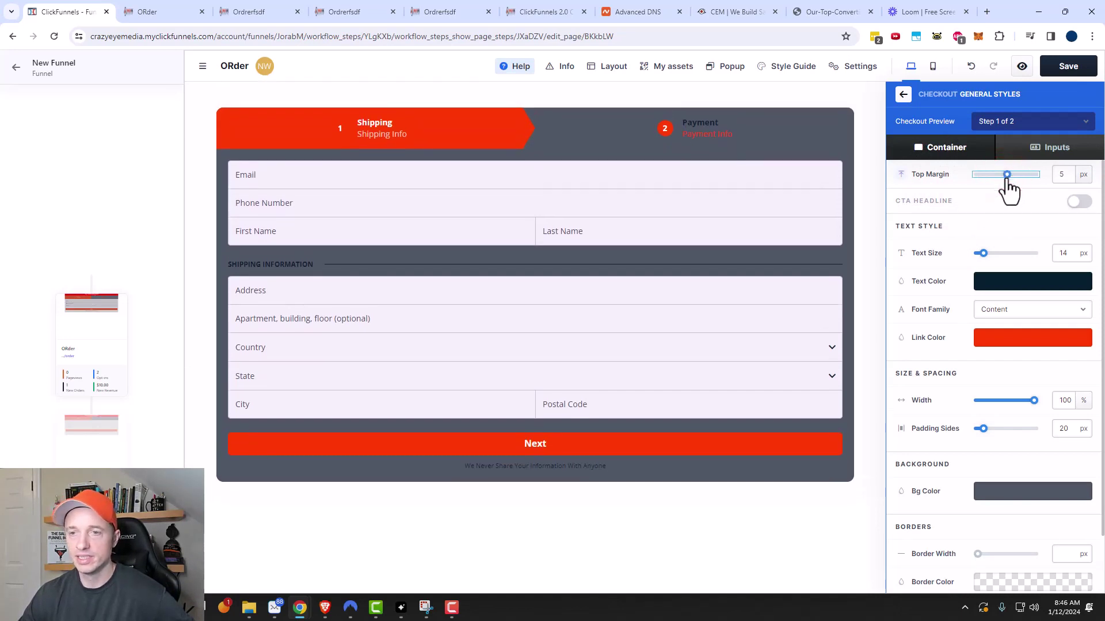
scroll(978, 321, down, 1)
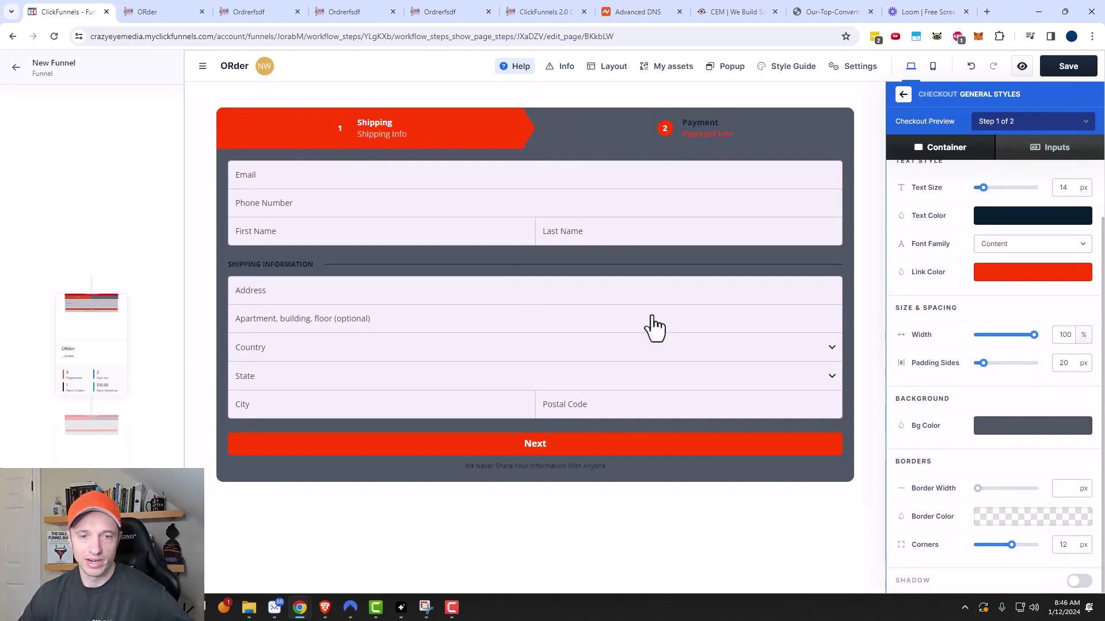
click(1007, 425)
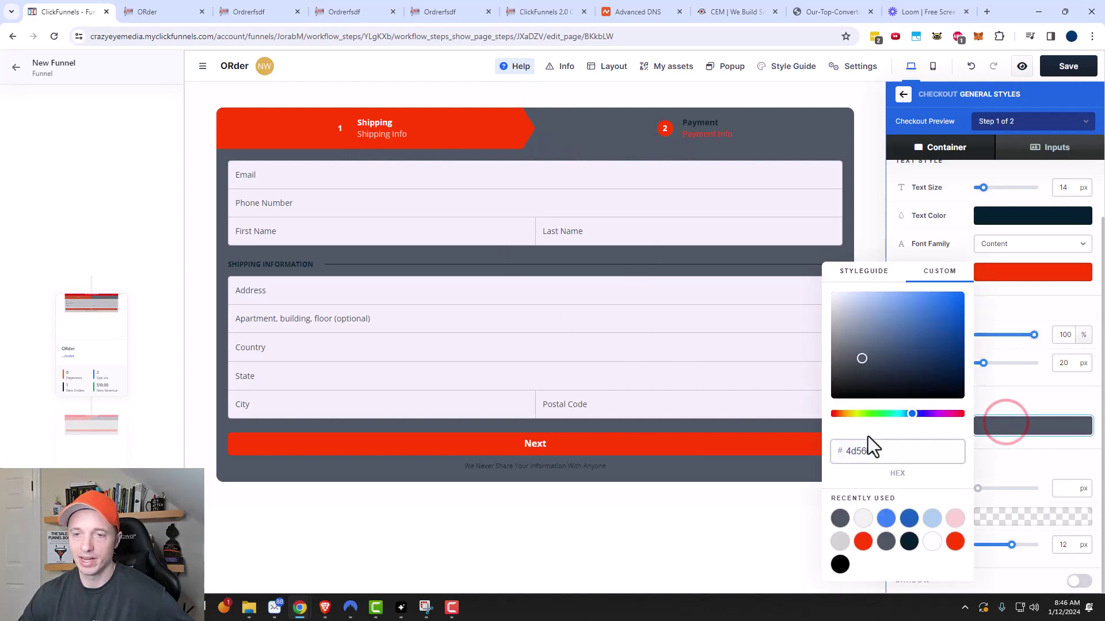
click(864, 518)
click(638, 516)
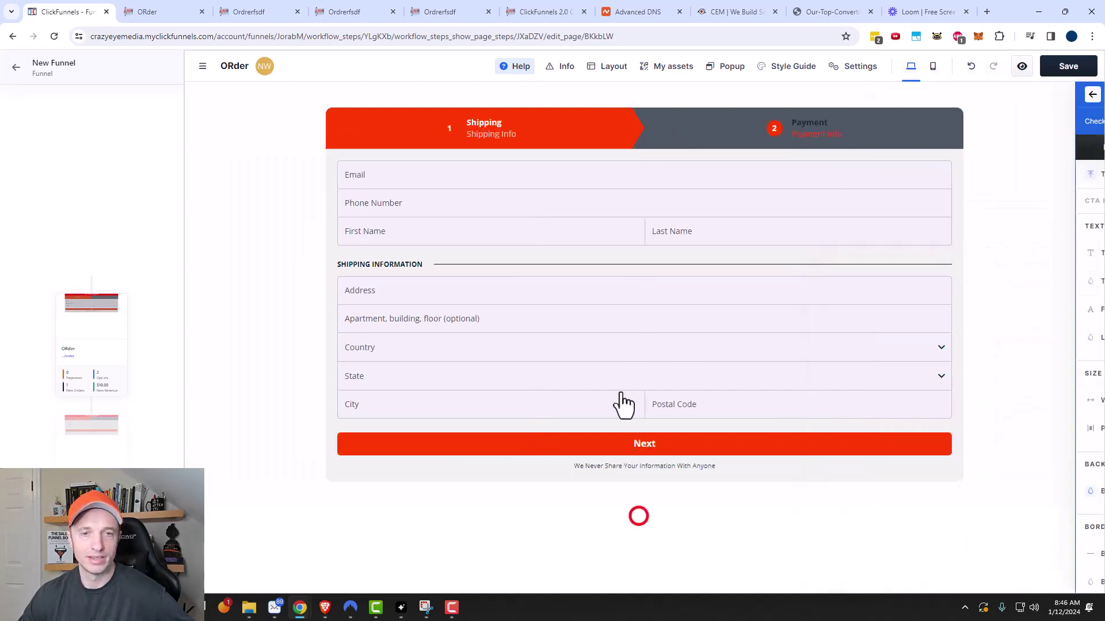
- Try the shadow option in the checkout's general container styles and switch it back off
click(708, 275)
click(953, 201)
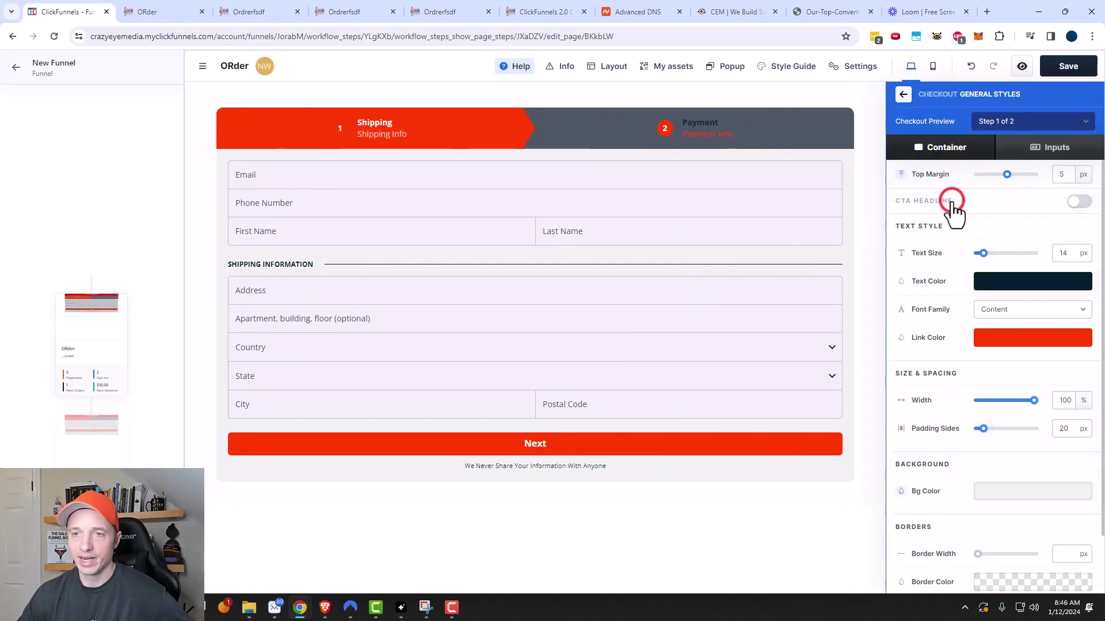
scroll(1011, 455, down, 1)
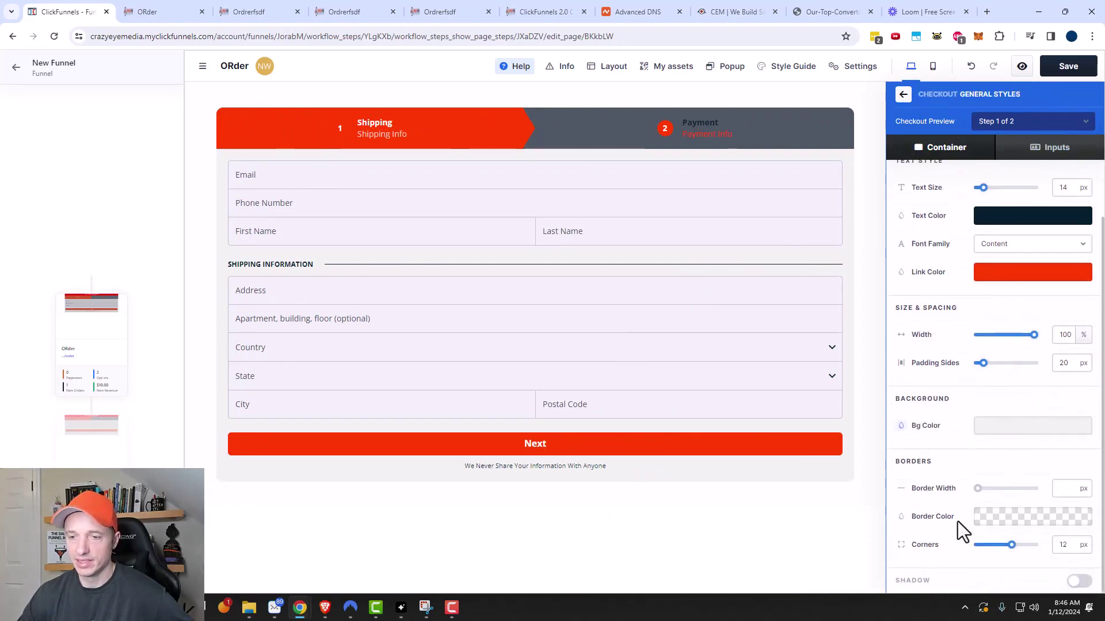
click(1079, 581)
click(1079, 581)
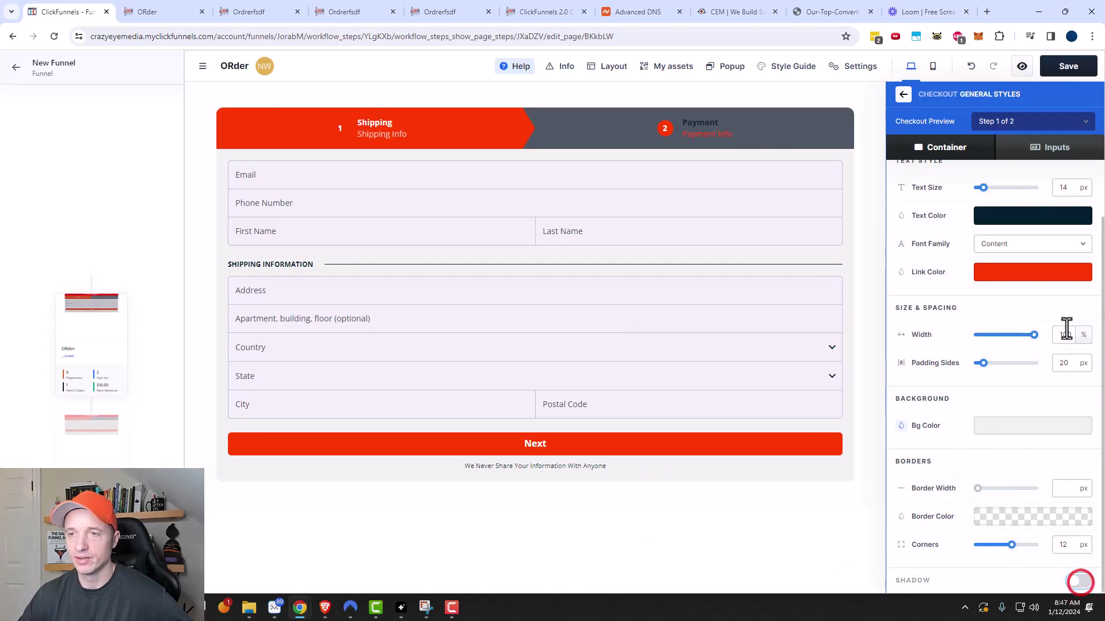
- Set the text size of the checkout's input headlines to 14 px
click(1055, 150)
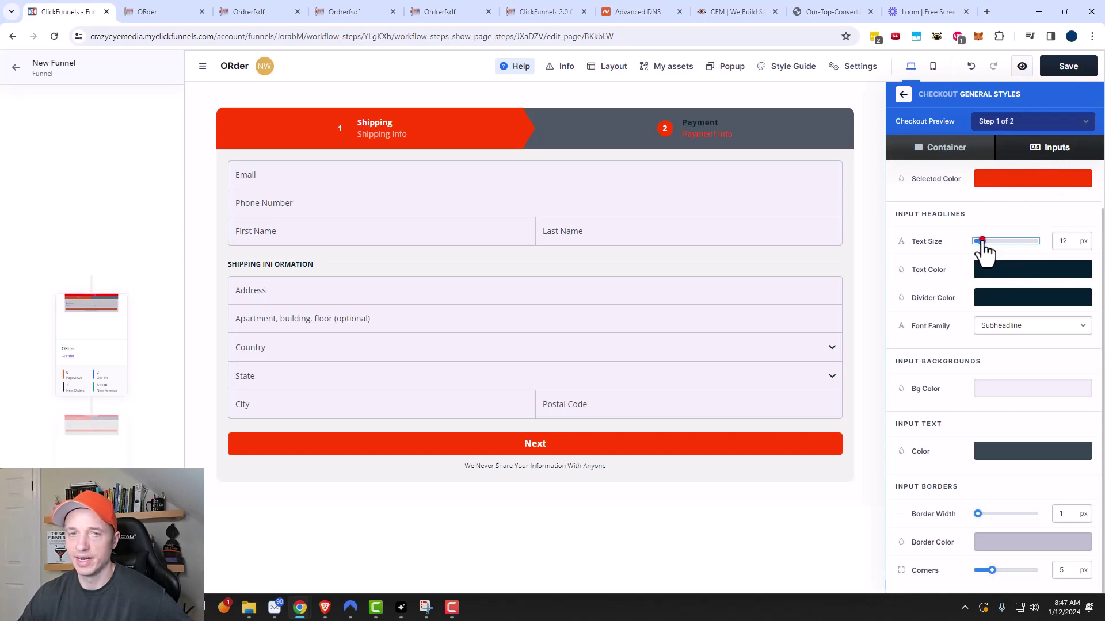
drag(982, 241, 983, 243)
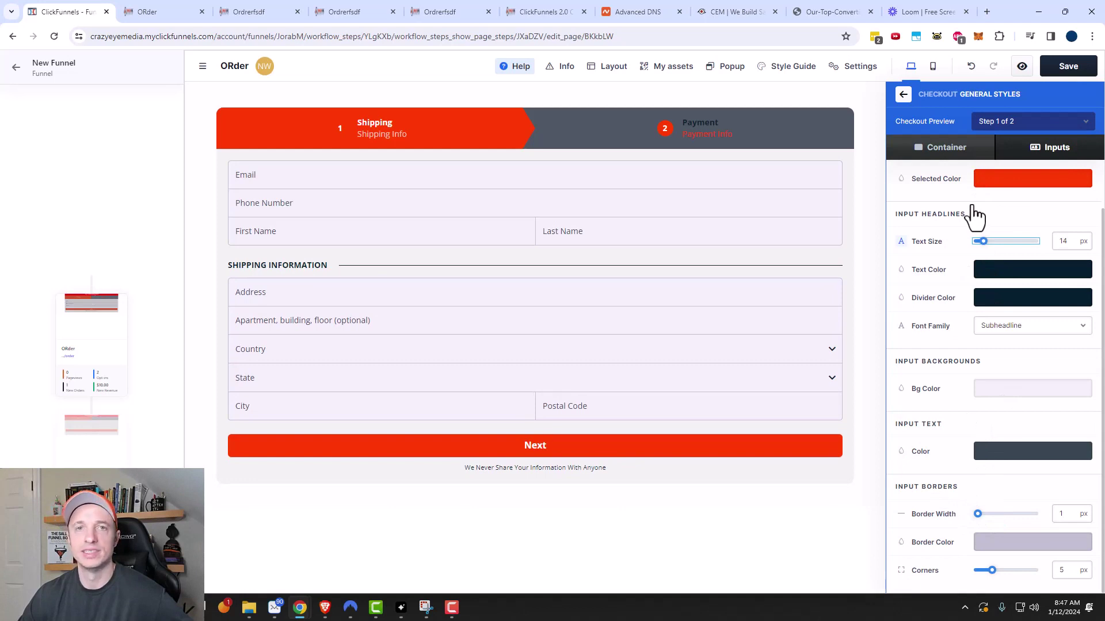
click(903, 93)
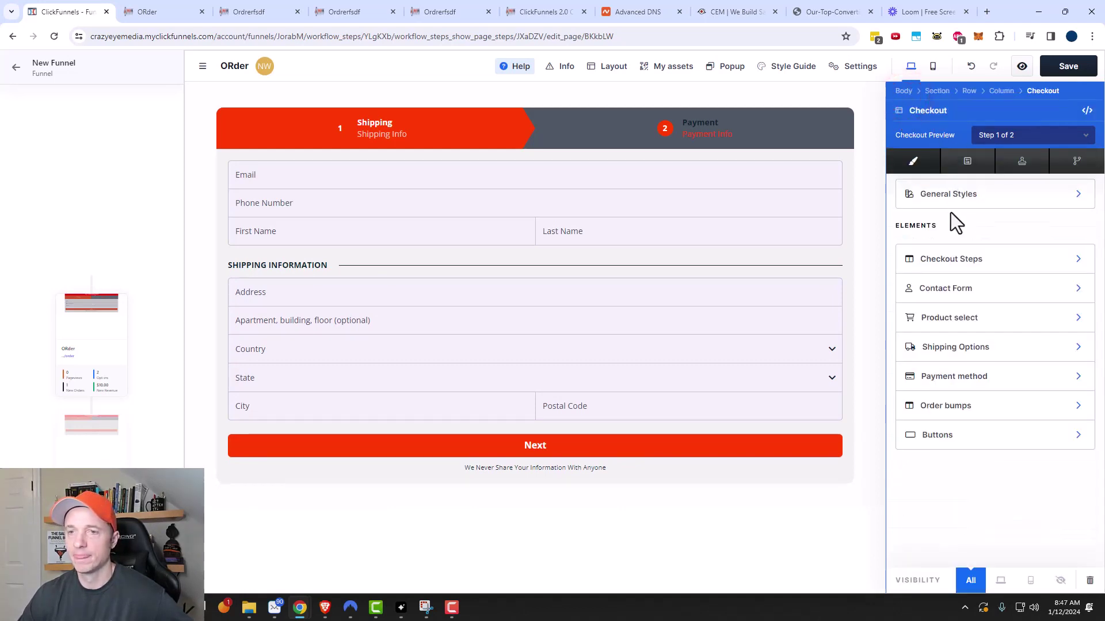
- Try the 1 Step and 3 Step checkout layouts and the Vertical direction, restoring 2 Step and Horizontal
click(946, 264)
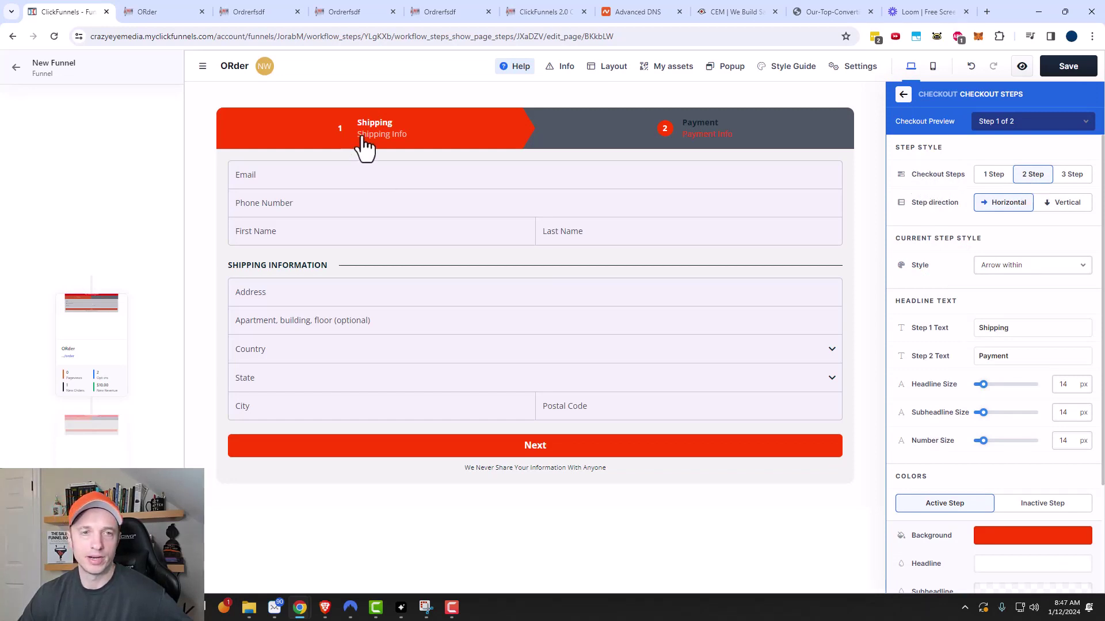
click(994, 175)
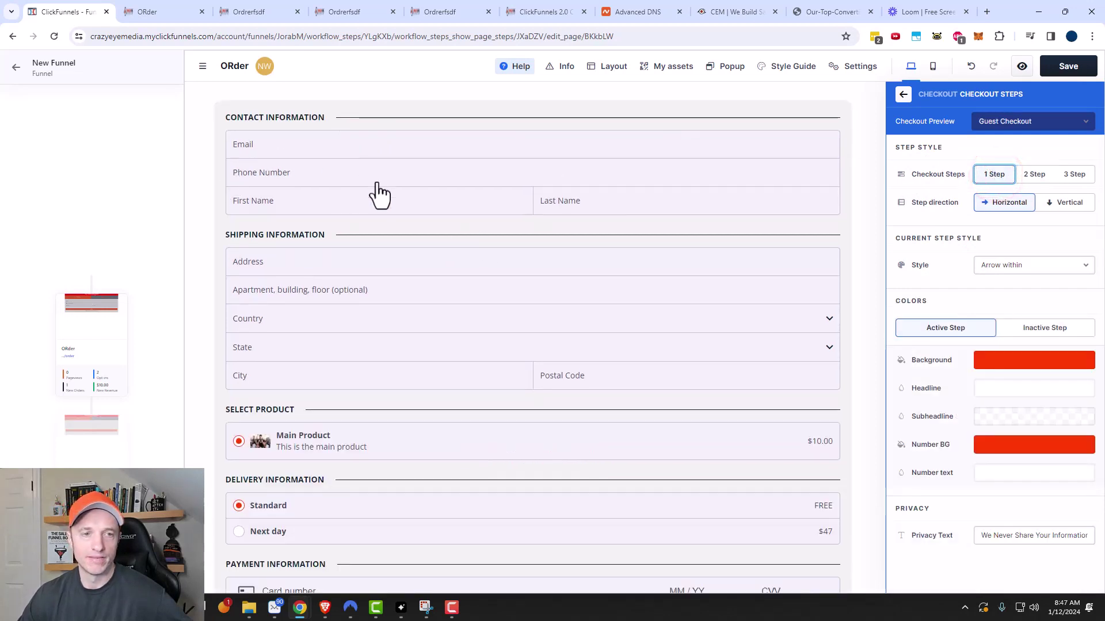
scroll(402, 241, down, 4)
scroll(439, 340, up, 4)
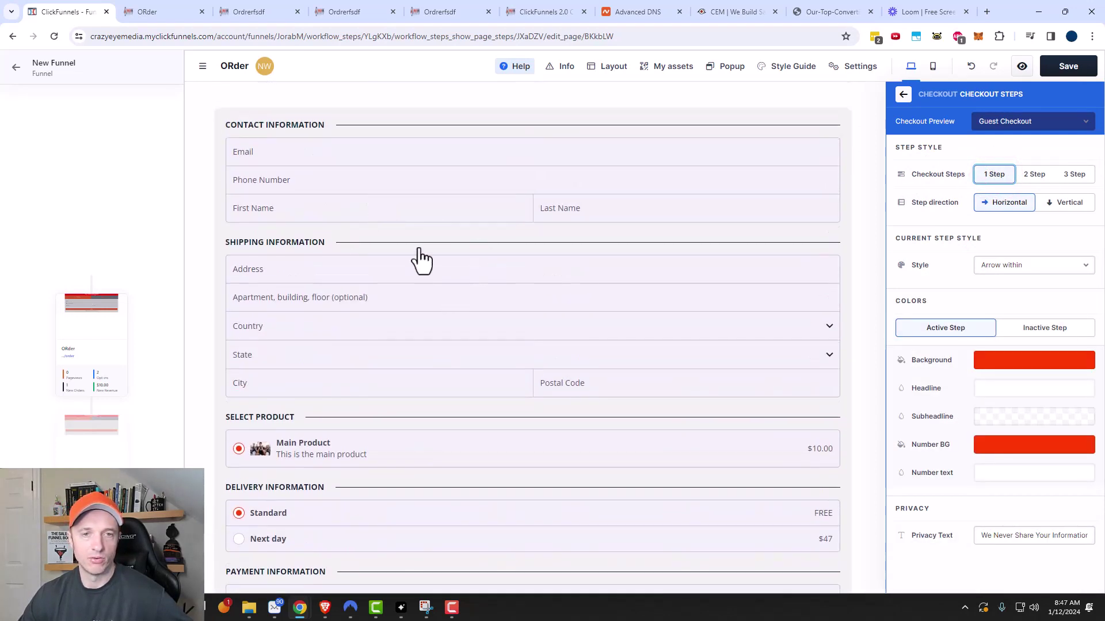
click(1073, 176)
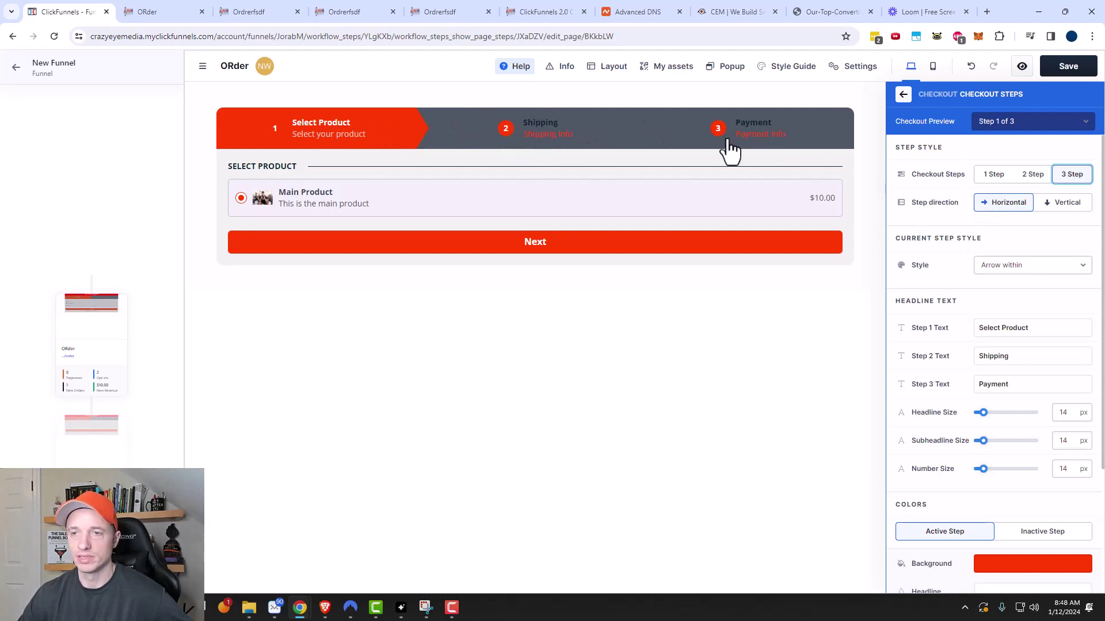
click(1063, 206)
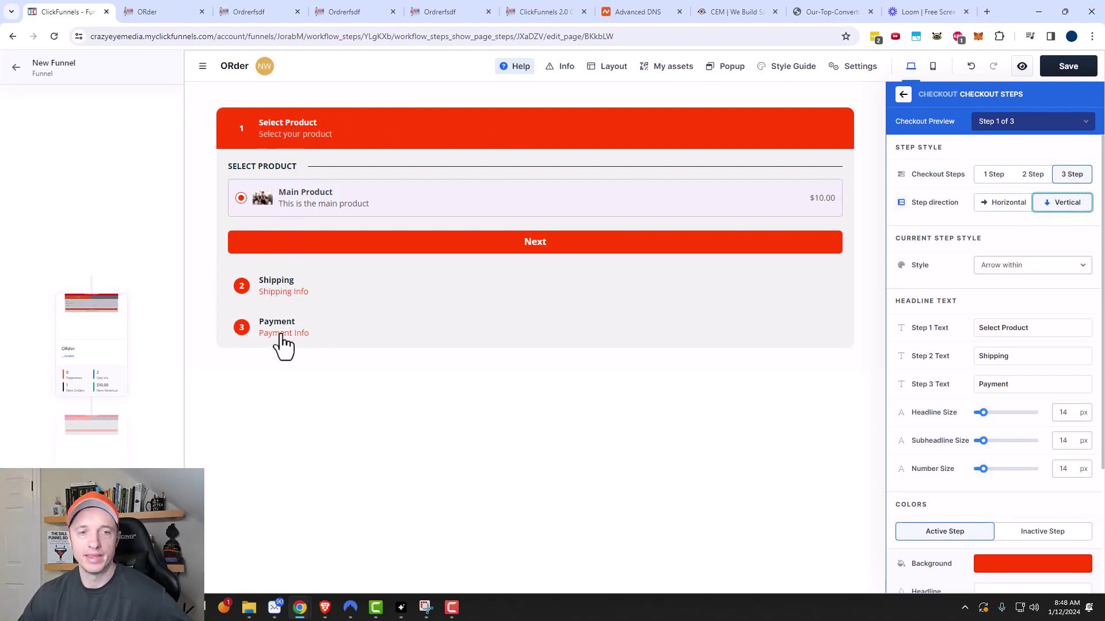
click(1031, 175)
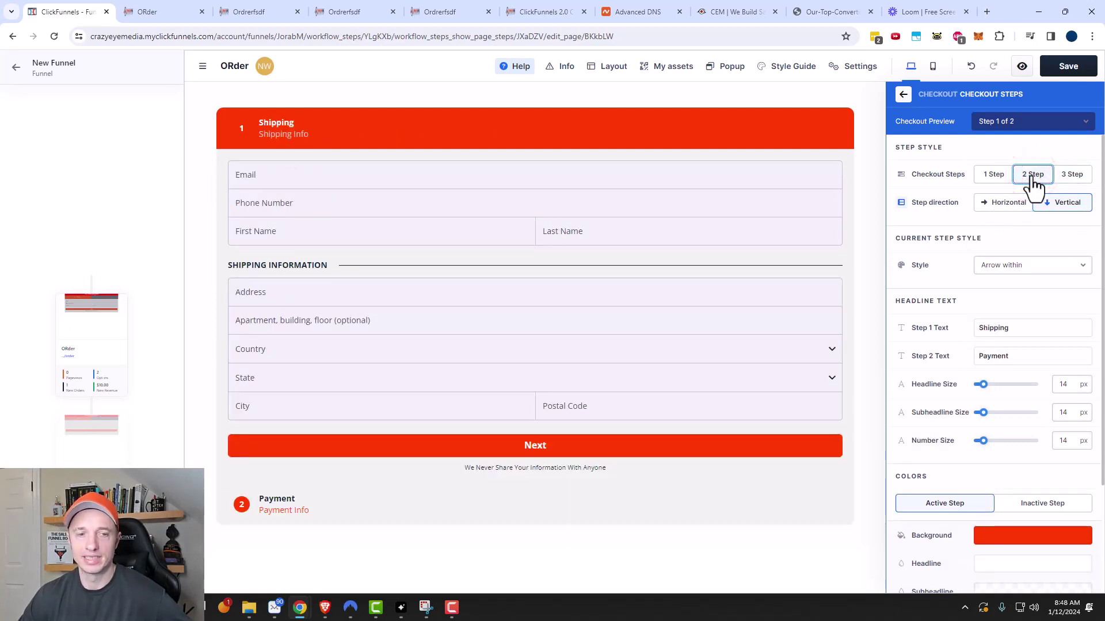
click(1006, 208)
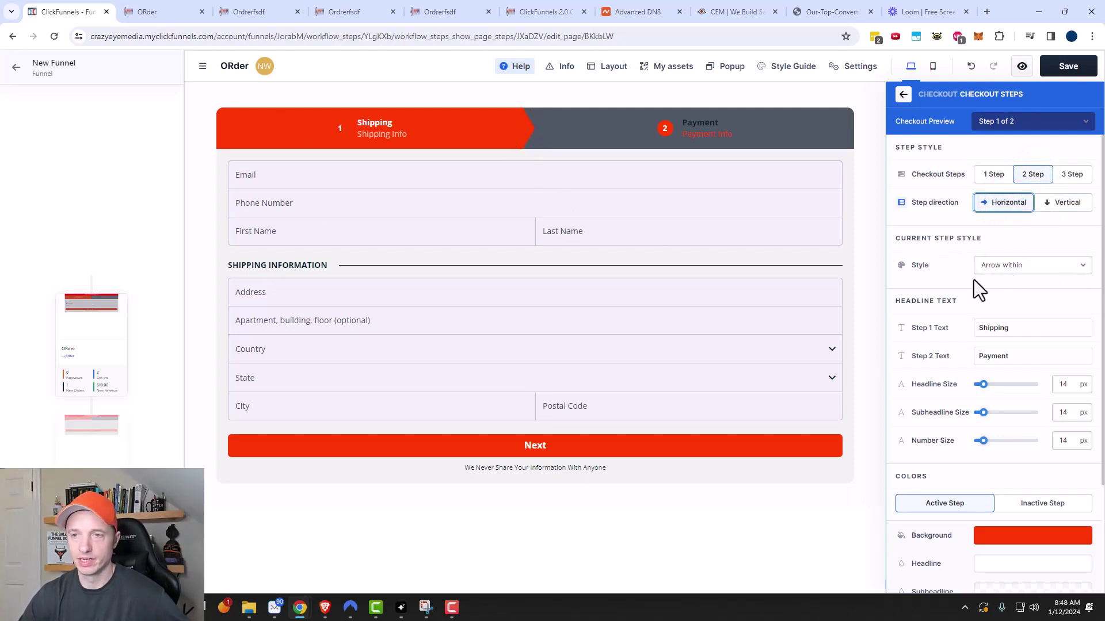
- Try the Arrow below style for the current checkout step and restore Arrow within
click(1013, 265)
click(1017, 285)
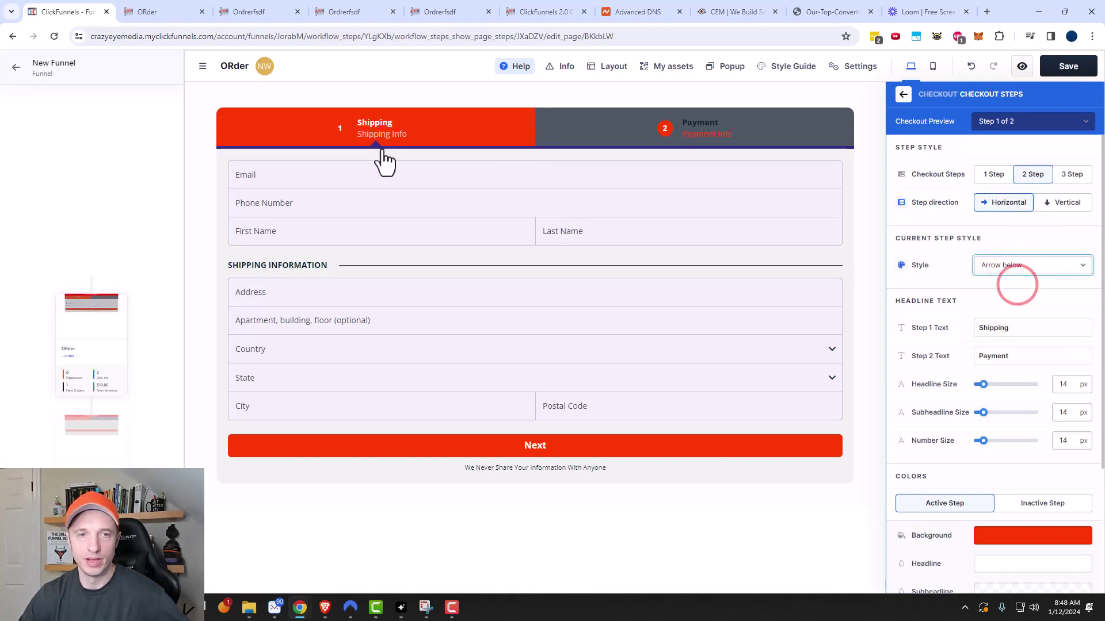
click(1040, 264)
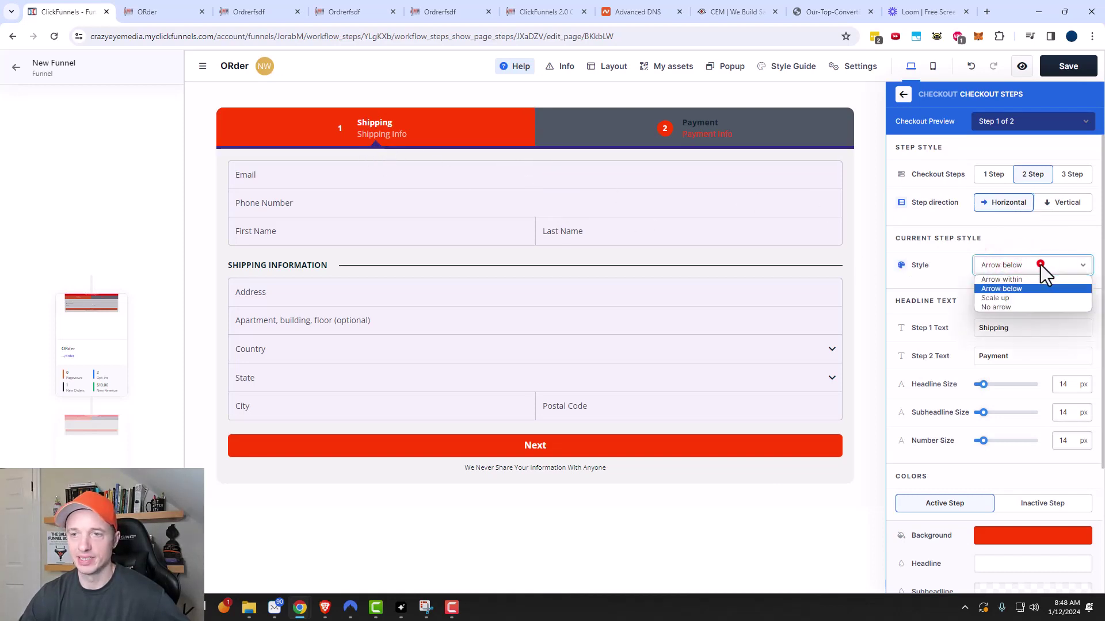
click(1034, 278)
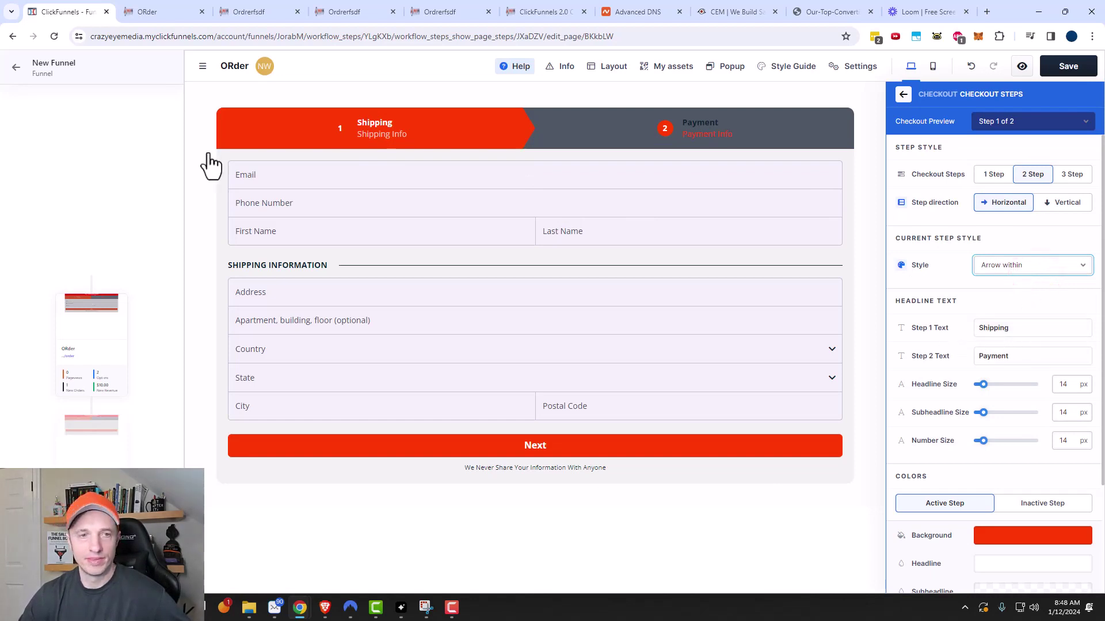
- Change the checkout's step 1 headline to "Billing" and its subheadline to "Billing Info"
click(1004, 330)
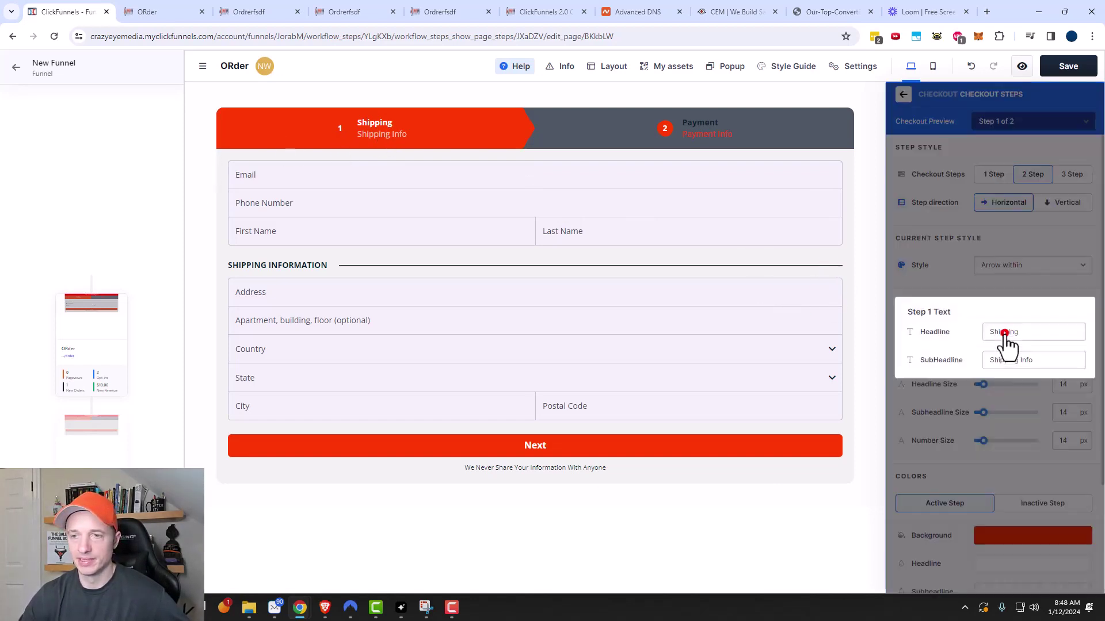
double_click(1025, 332)
text(Billing)
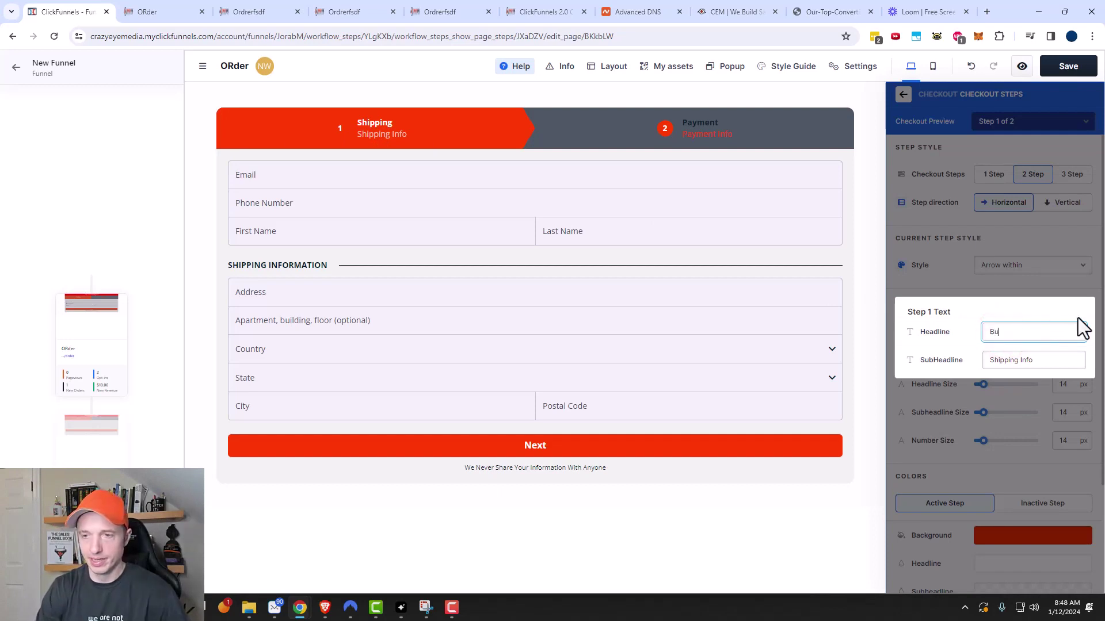
double_click(1005, 359)
text(Billin)
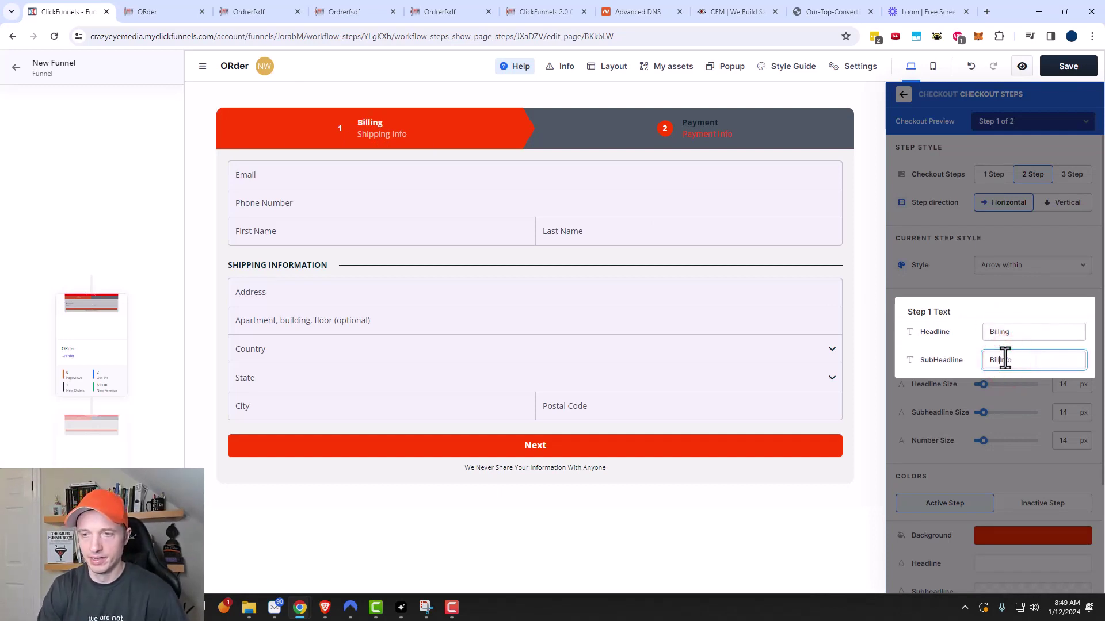
text(g In)
click(989, 391)
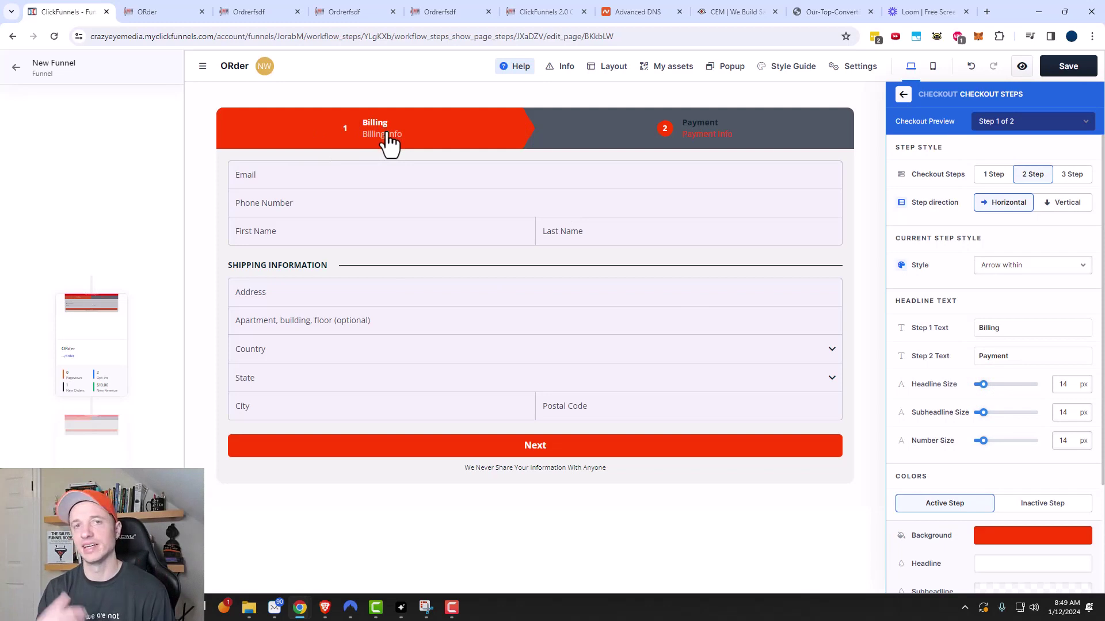
- Set the inactive checkout step's background to black and its headline color to white
scroll(959, 429, down, 3)
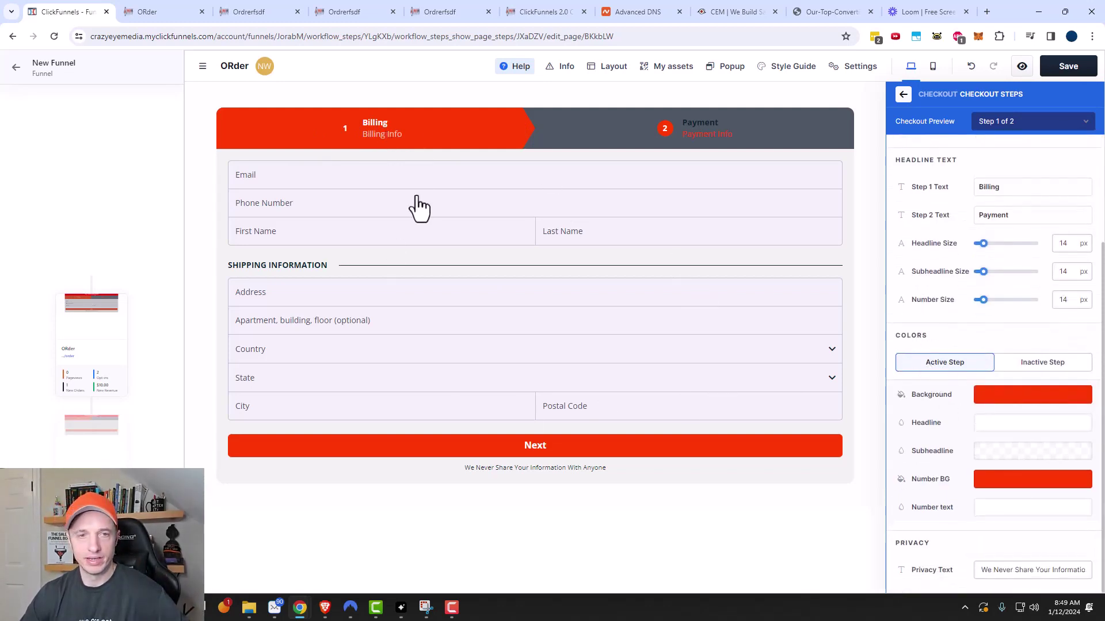
click(1062, 363)
click(1047, 403)
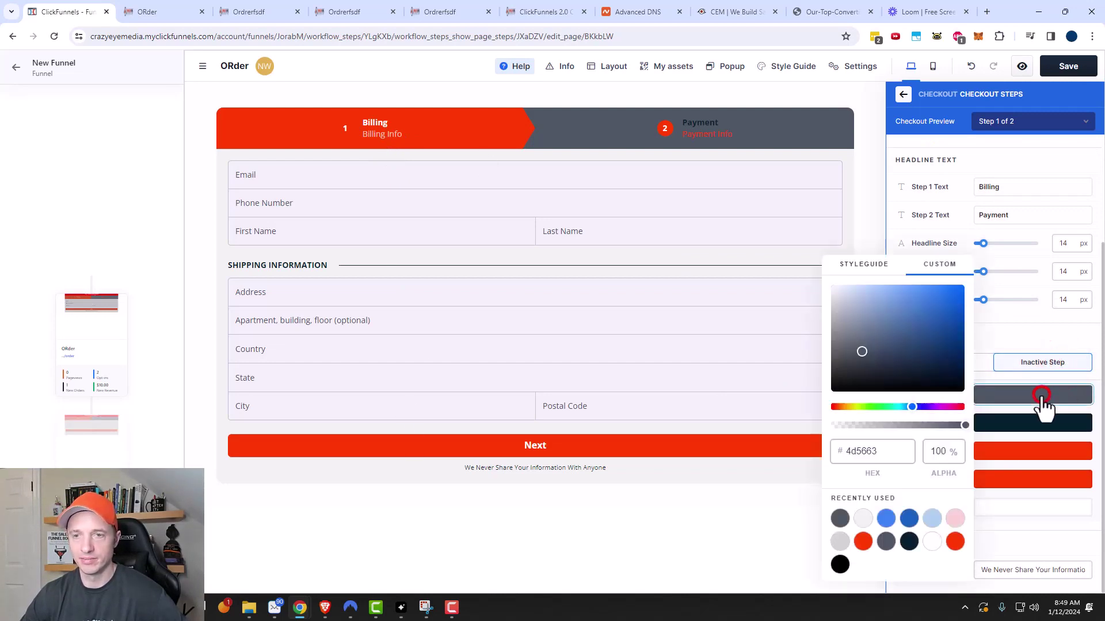
click(898, 339)
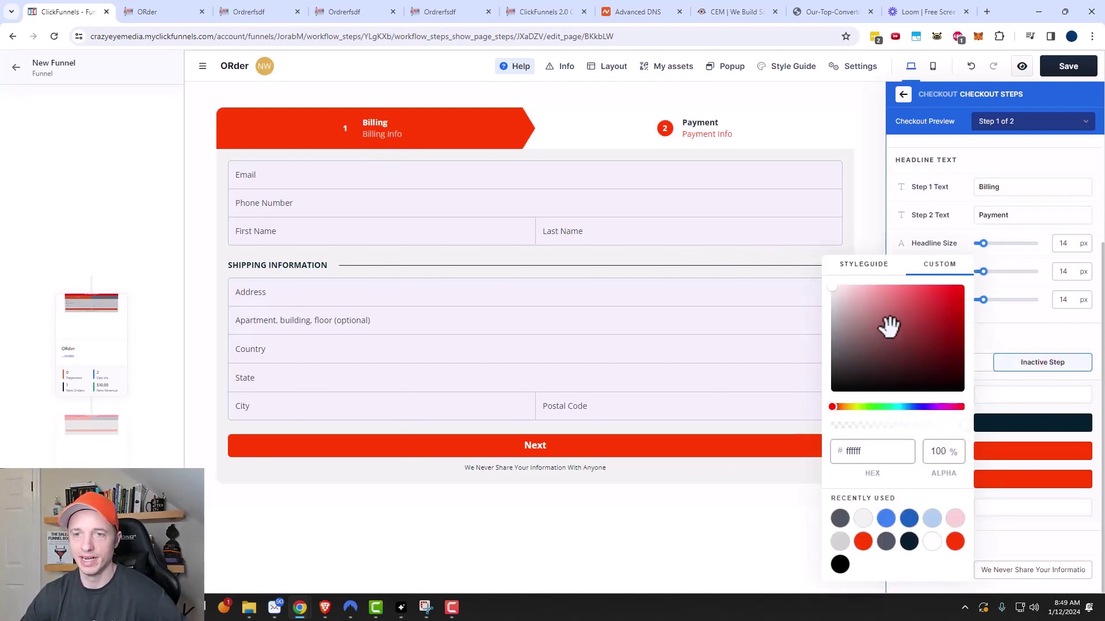
drag(888, 323, 816, 409)
click(868, 241)
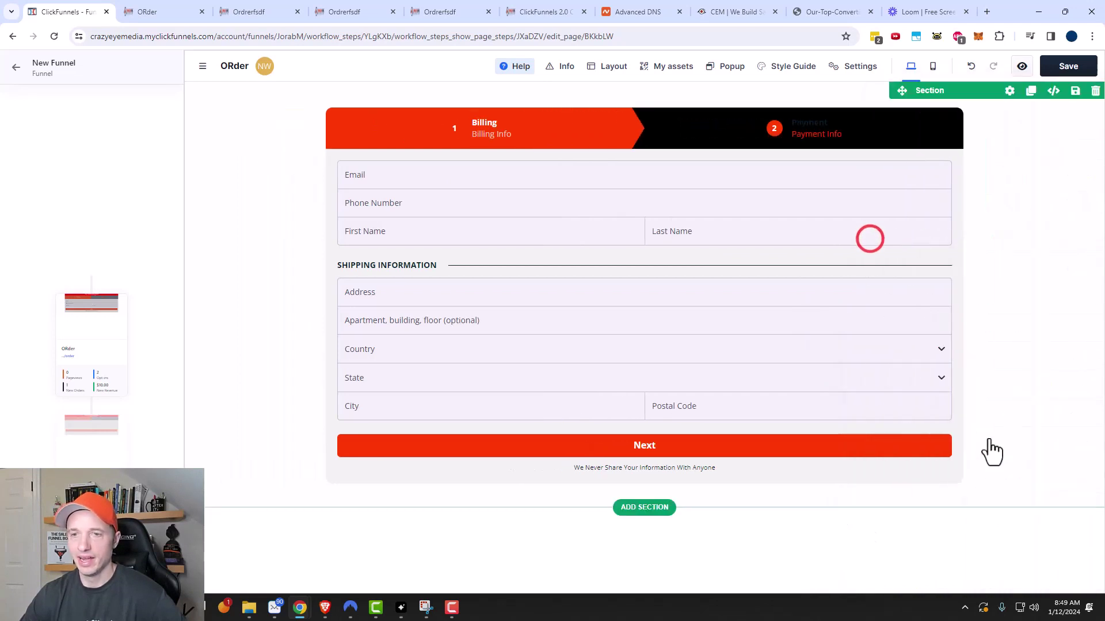
click(896, 149)
click(990, 257)
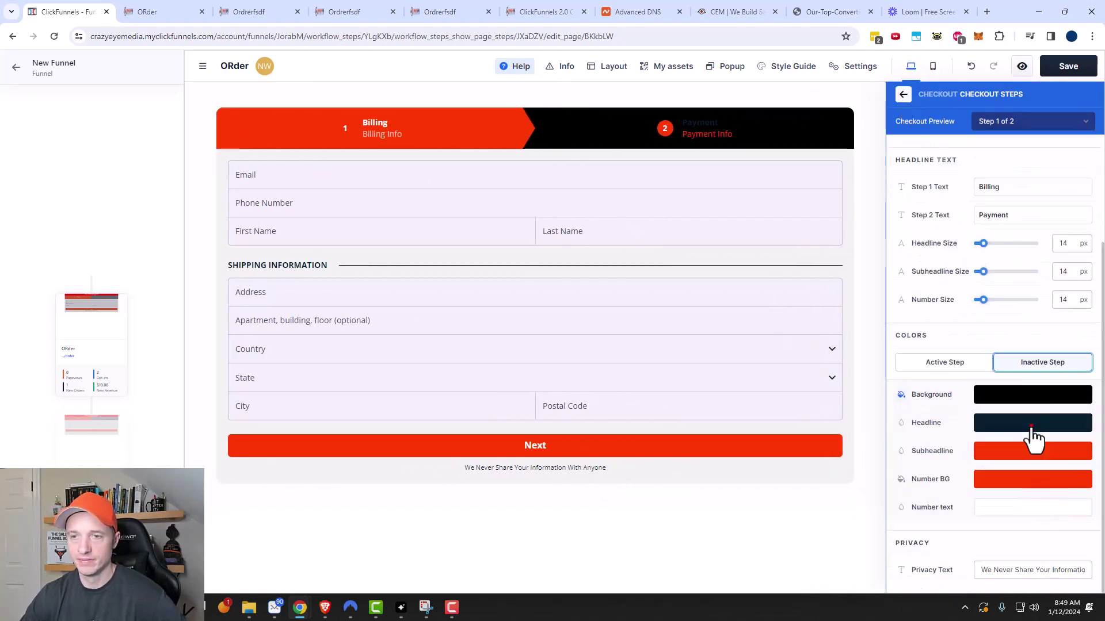
click(1031, 424)
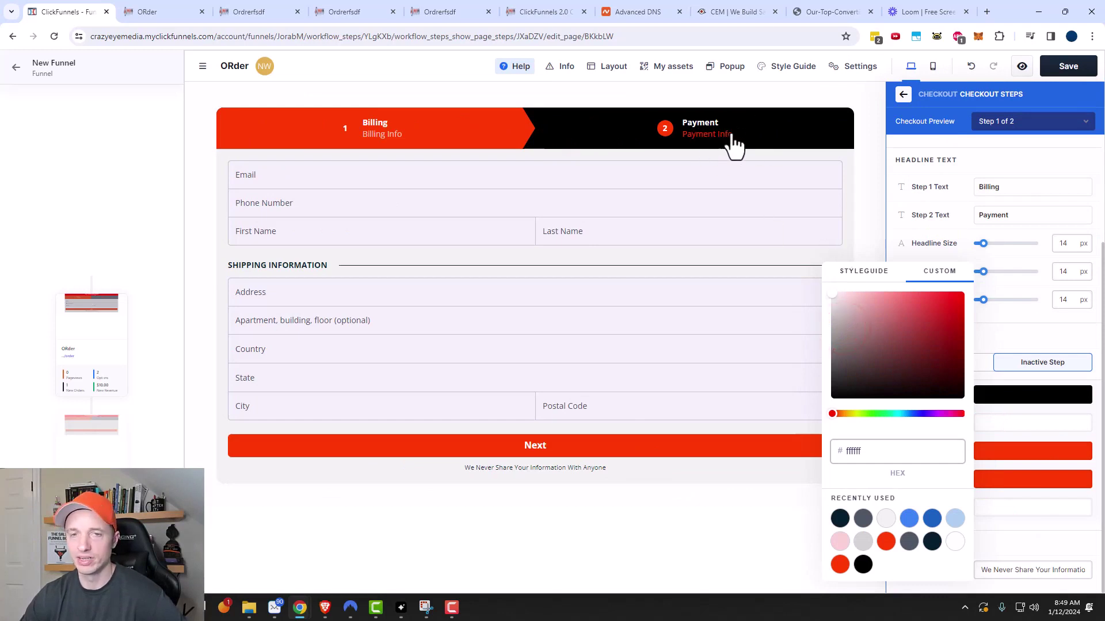
click(898, 137)
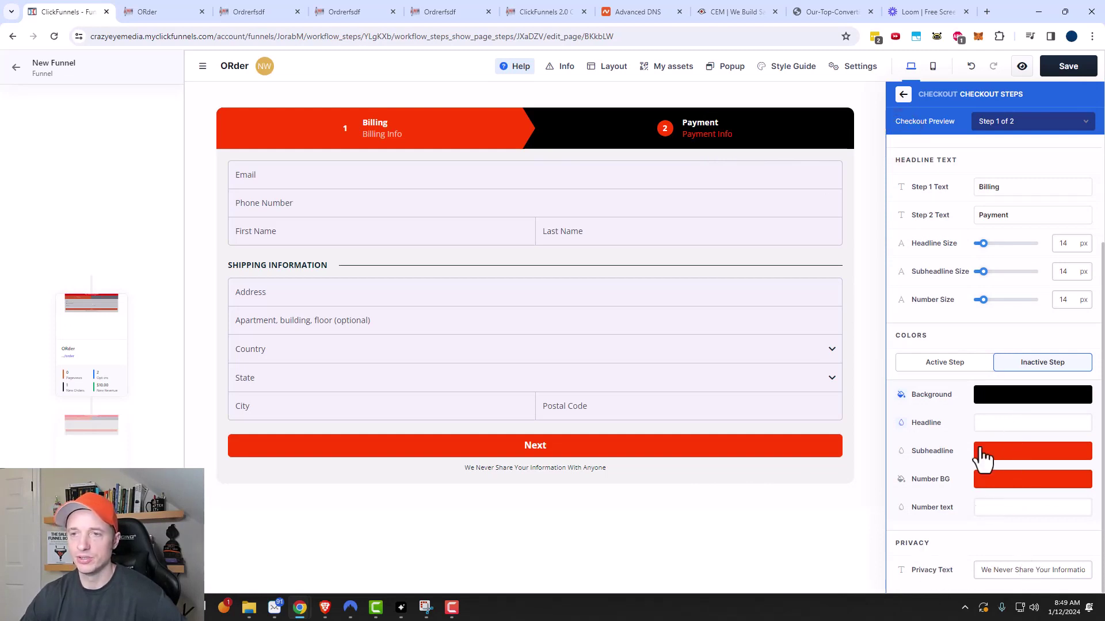
- Preview the checkout as Step 2 of 2 and Returning Customer, returning to Step 1 of 2
scroll(1006, 365, up, 3)
scroll(1032, 425, down, 1)
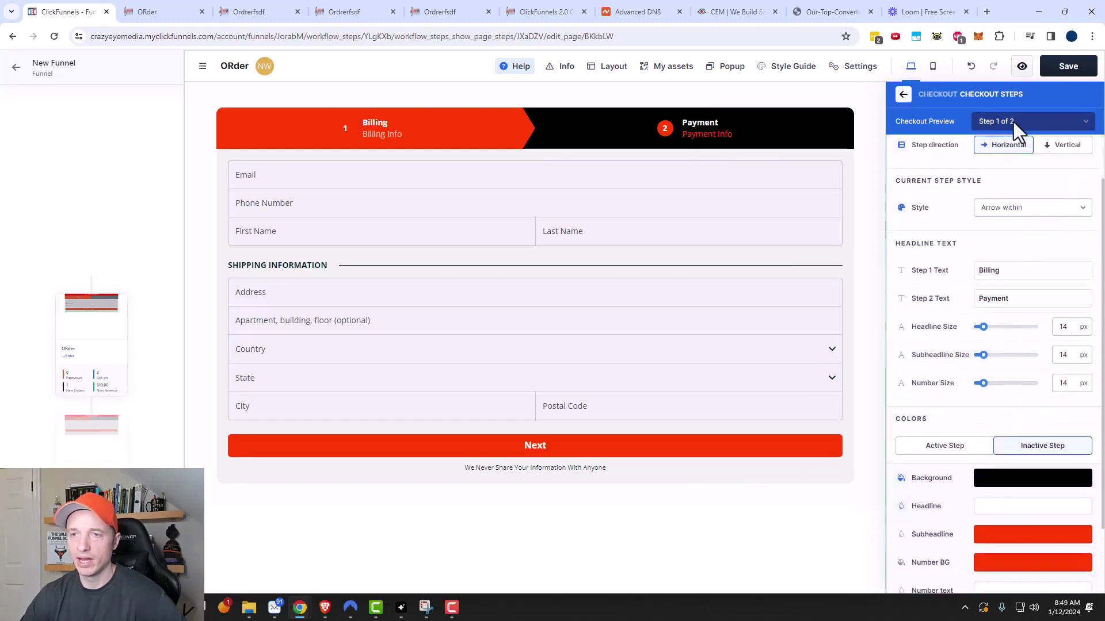
click(1003, 123)
click(1004, 144)
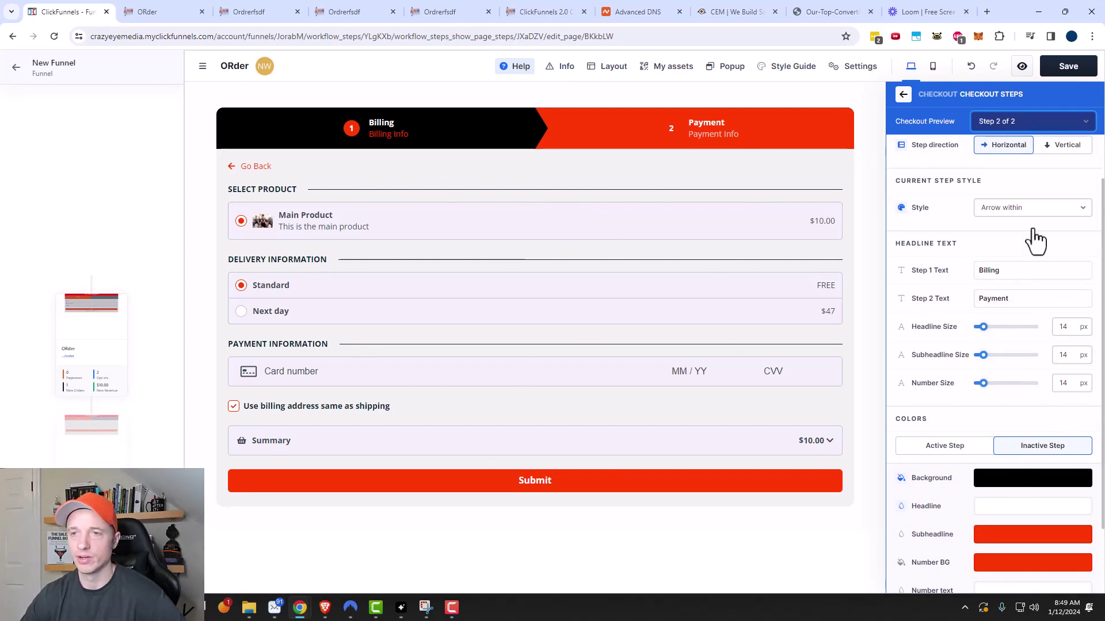
scroll(1009, 187, up, 1)
click(1011, 122)
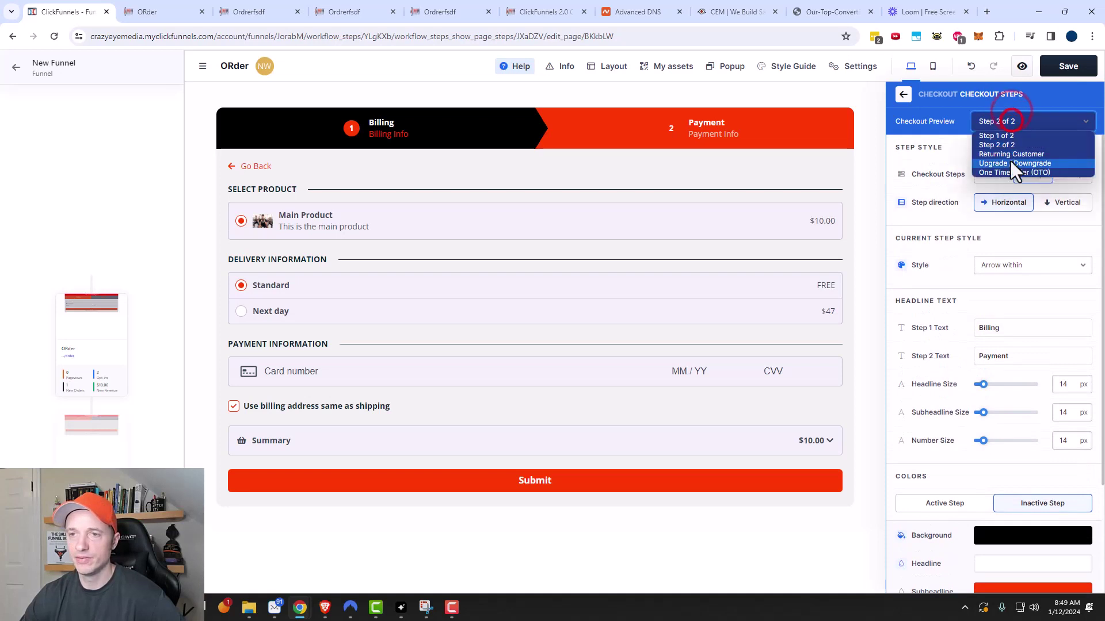
click(1009, 154)
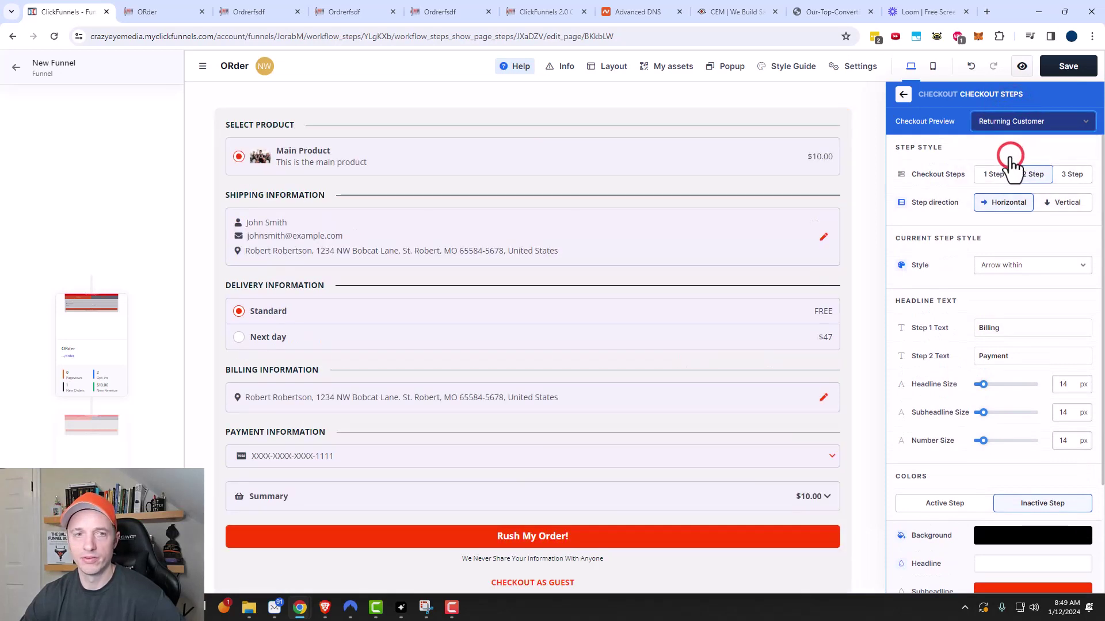
click(1024, 122)
click(1020, 135)
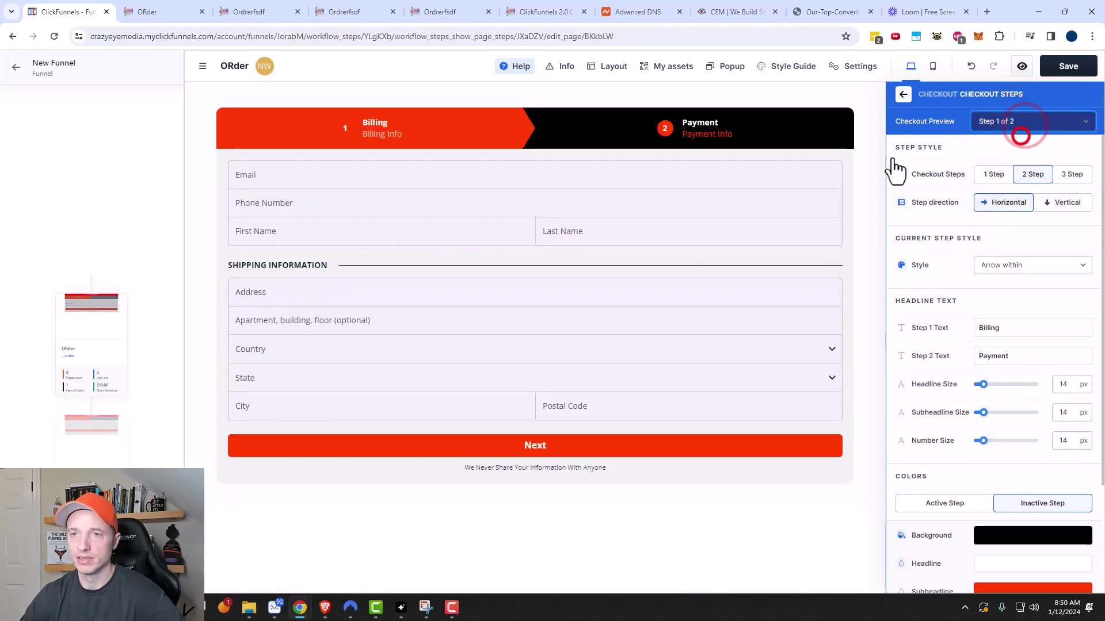
- Turn off the shipping information headline in the checkout's contact form settings
click(903, 95)
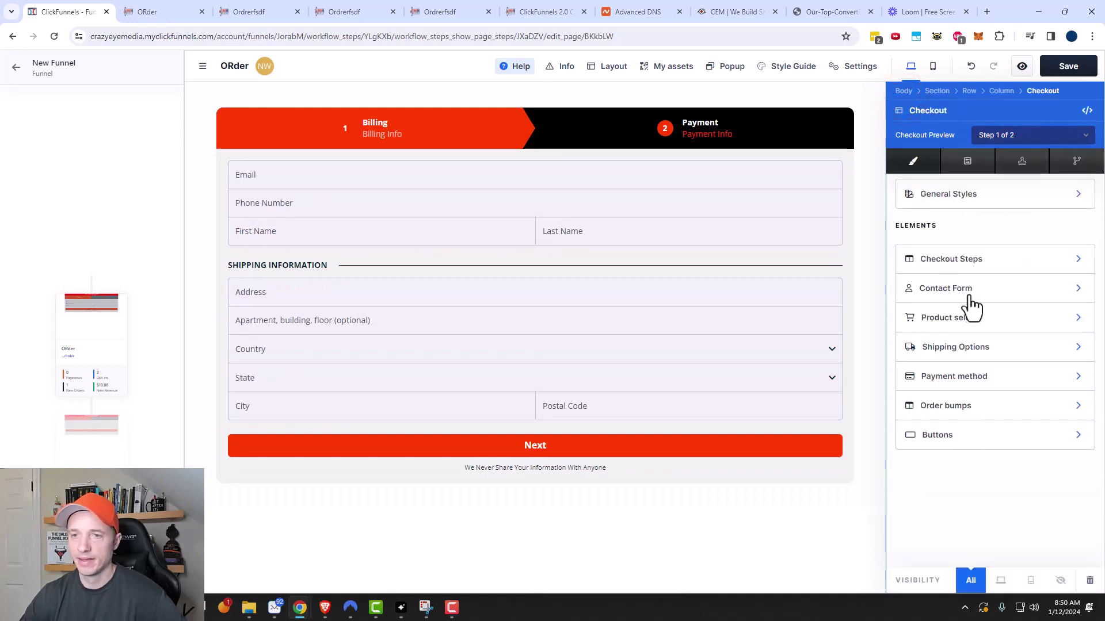
click(948, 293)
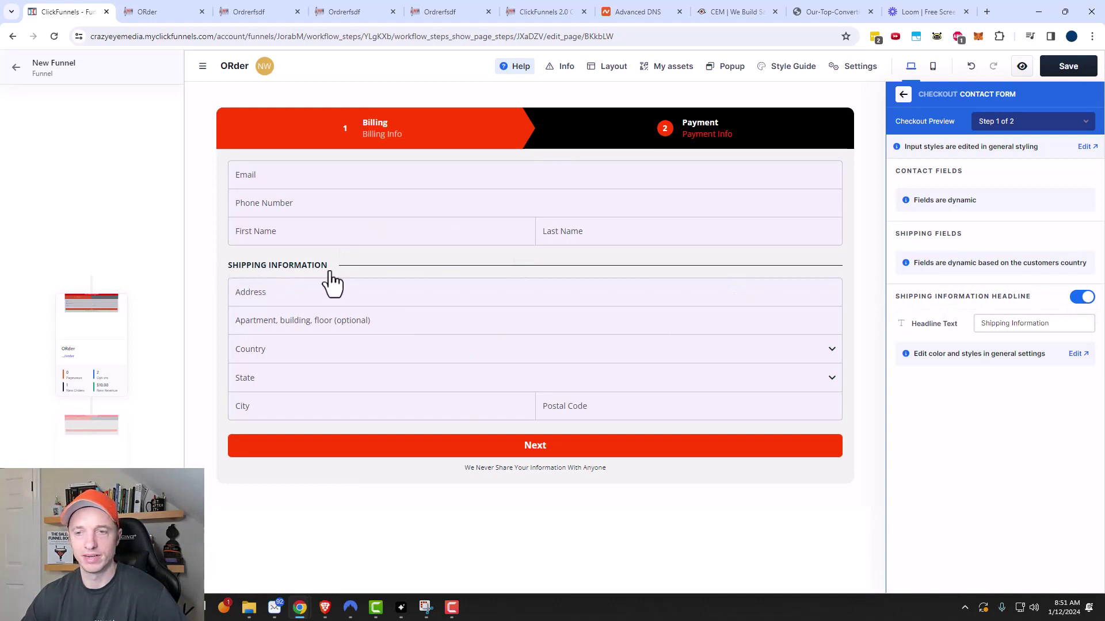
click(1088, 298)
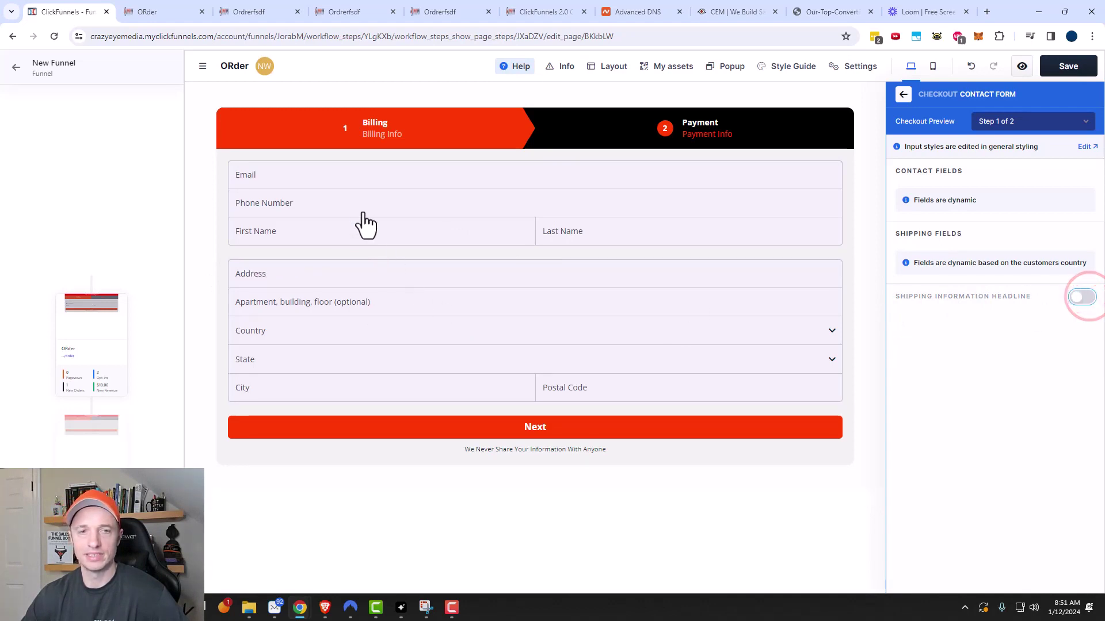
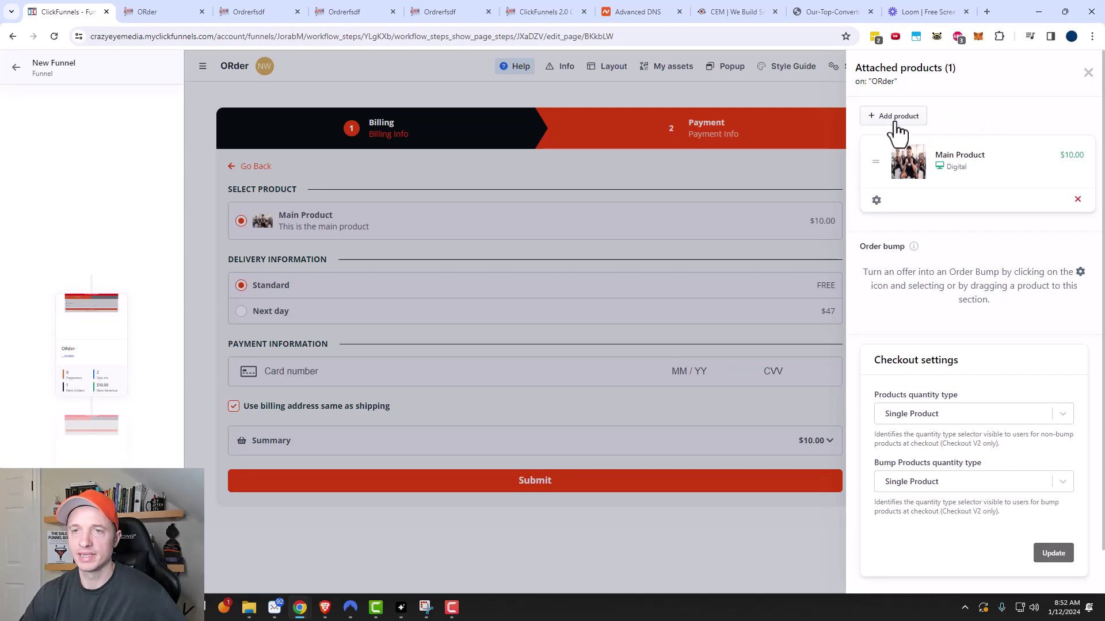
- Attach the ClickFunnels 2.0 Course product to the order page and override the Main Product's title with "Fitness Product"
click(893, 118)
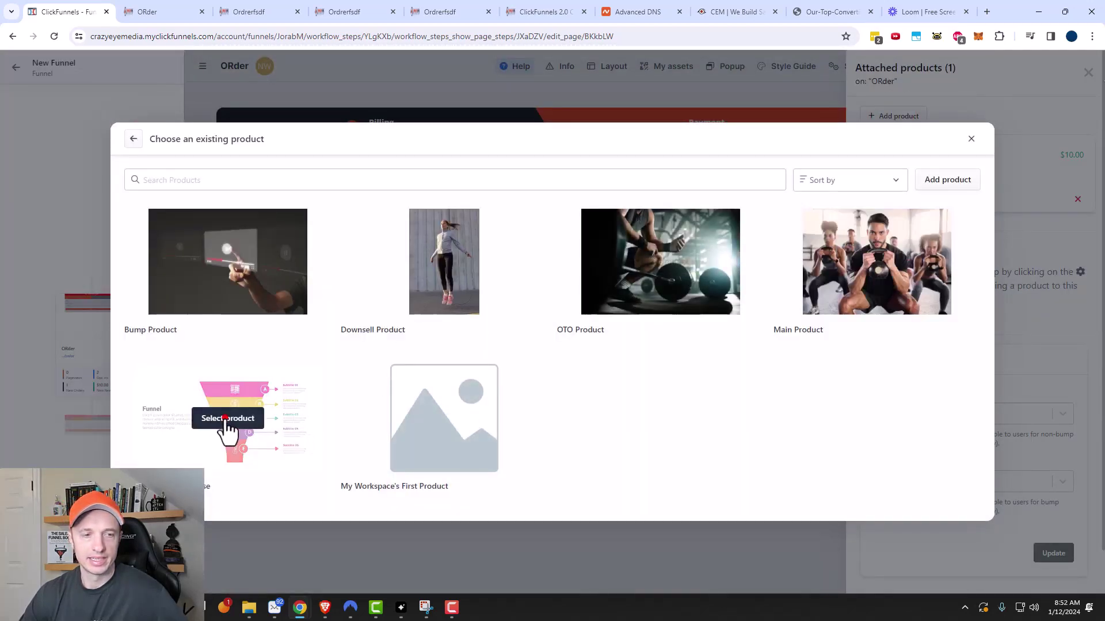
click(225, 420)
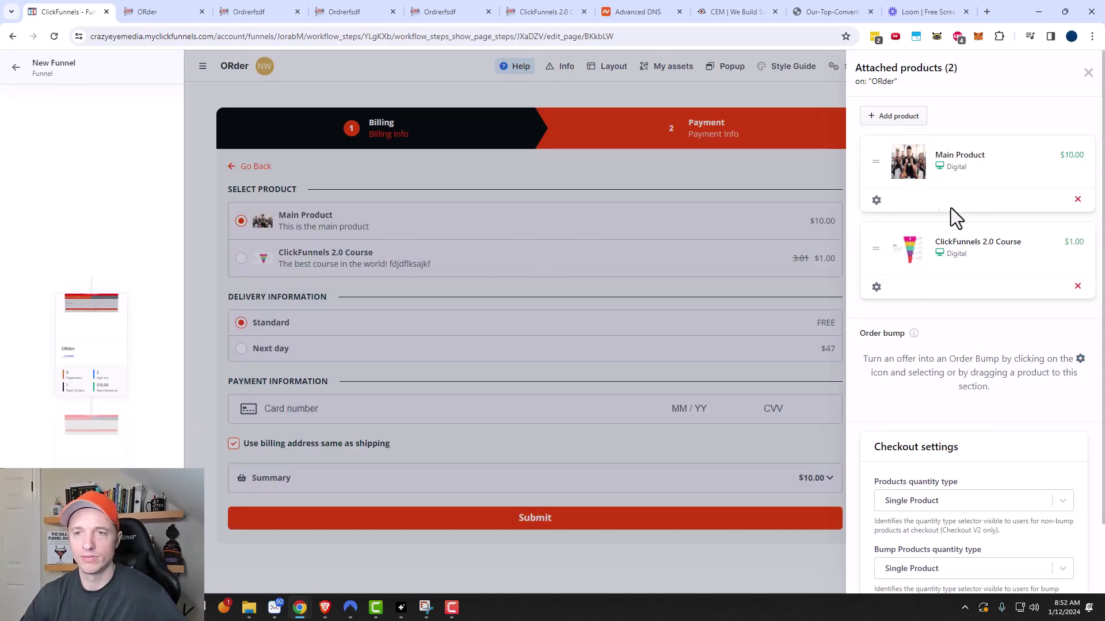
click(877, 201)
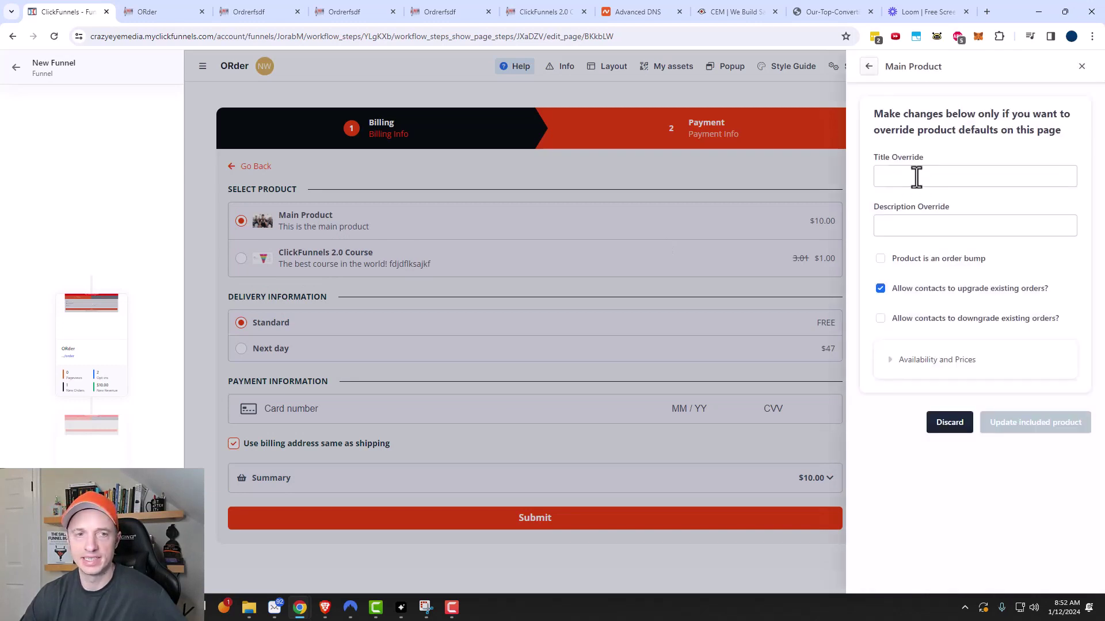
click(914, 179)
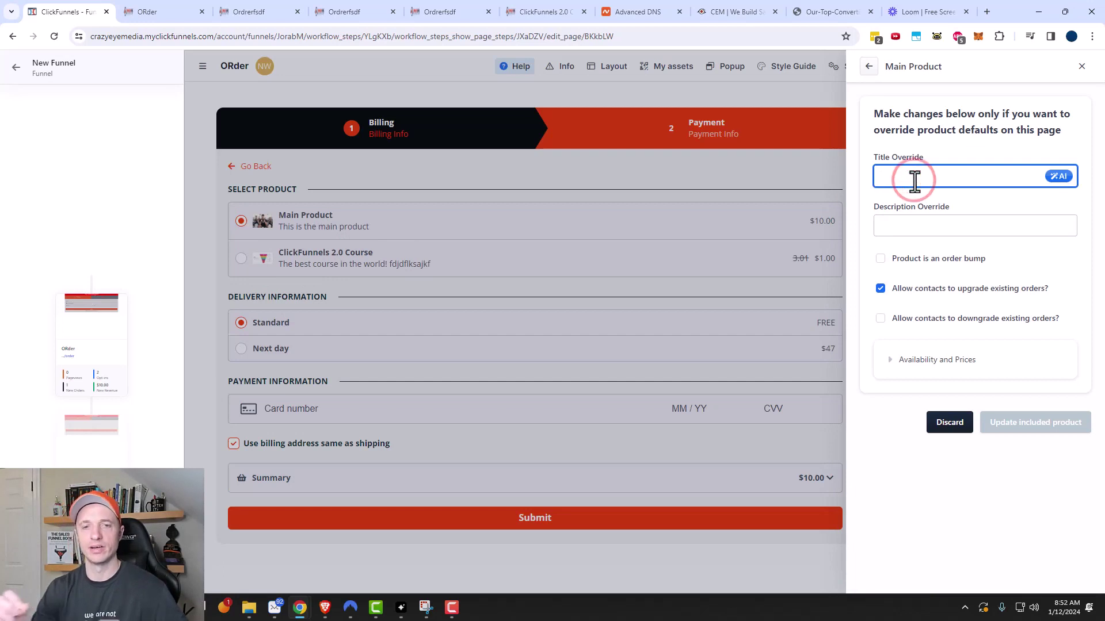
text(F)
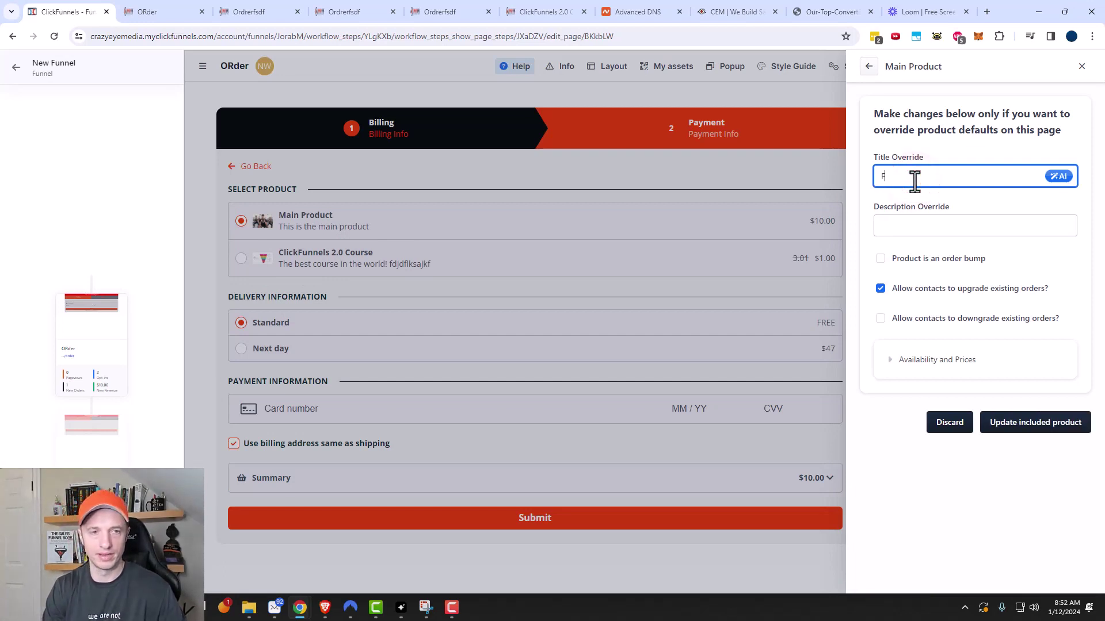
text(itness Product)
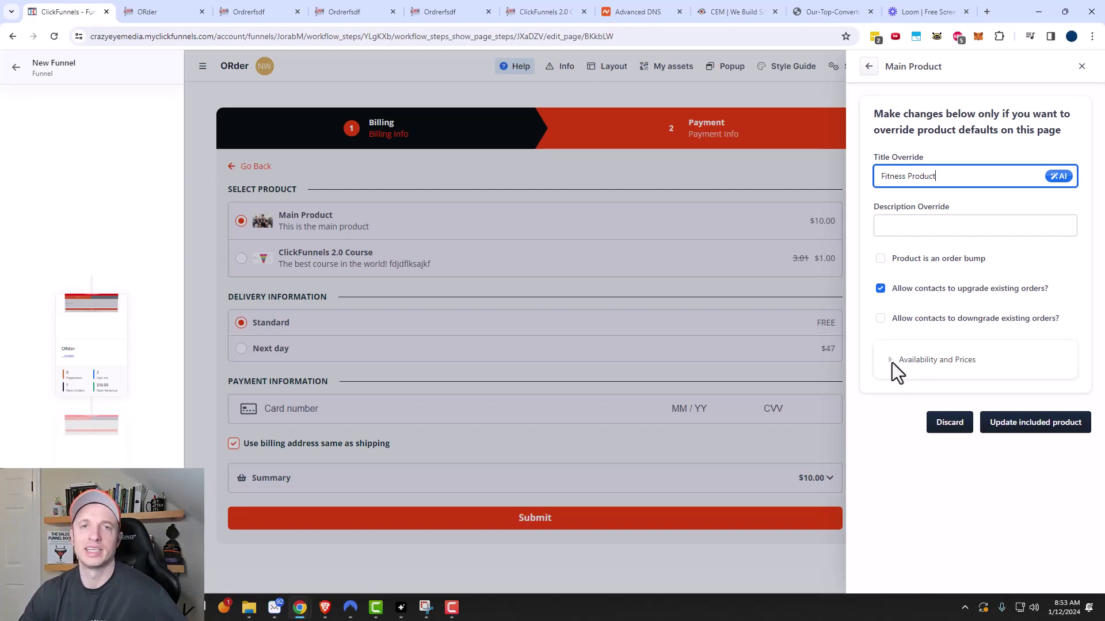
click(1028, 429)
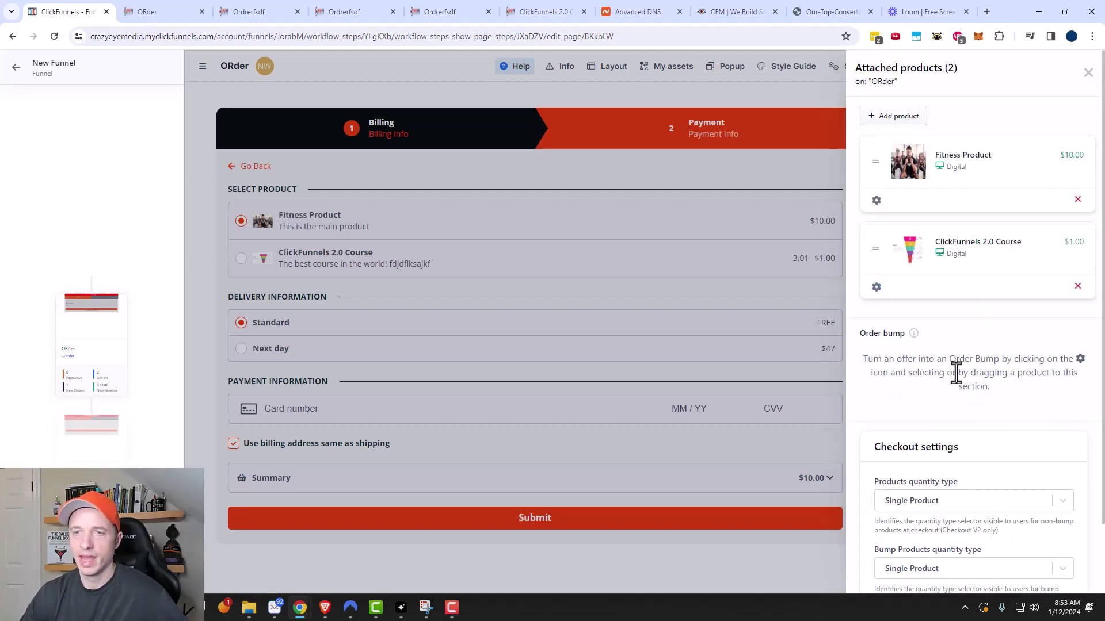
- Attach the existing Bump Product to the order page and override its title with "Video Version"
click(899, 116)
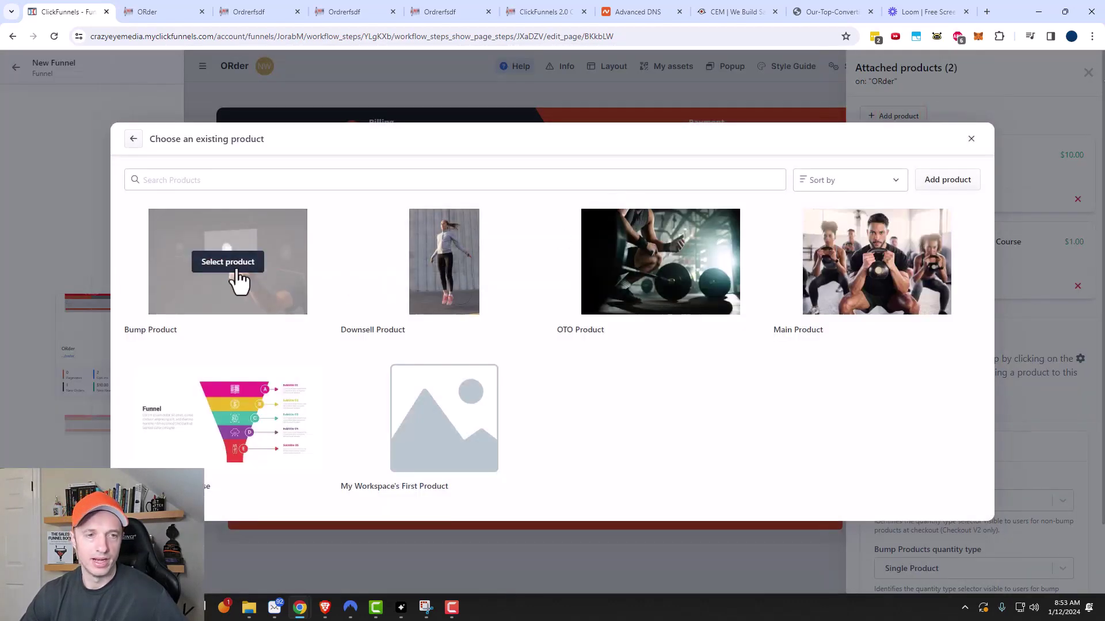
click(229, 265)
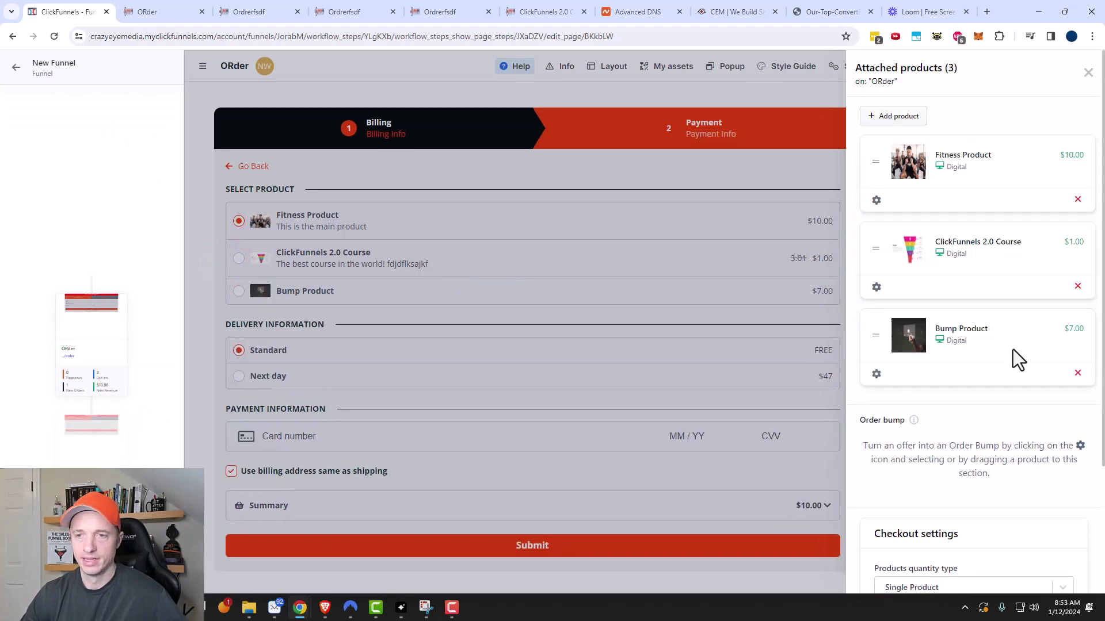
click(876, 374)
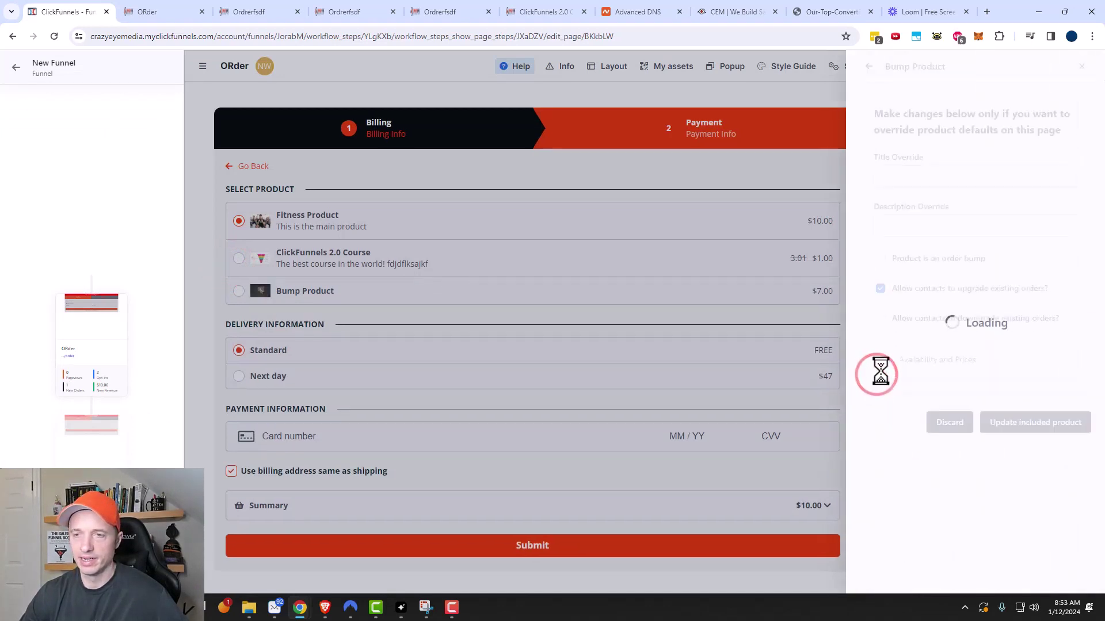
click(956, 179)
text(Video Version)
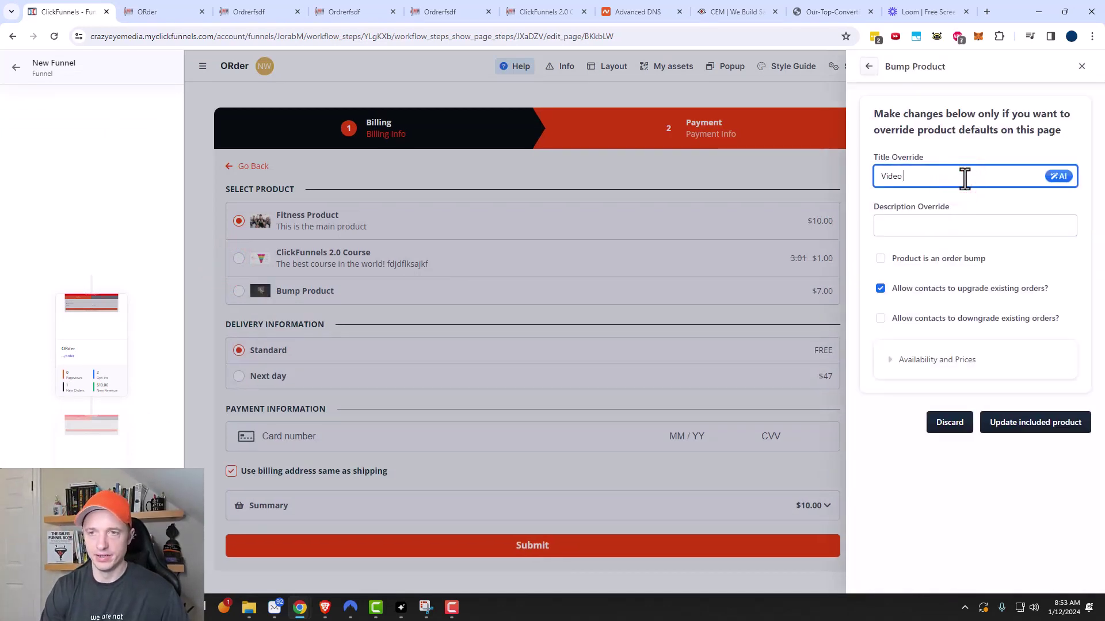
- Make the product an order bump with the preheadline "Get the video version of the course!" and update the included product
click(880, 260)
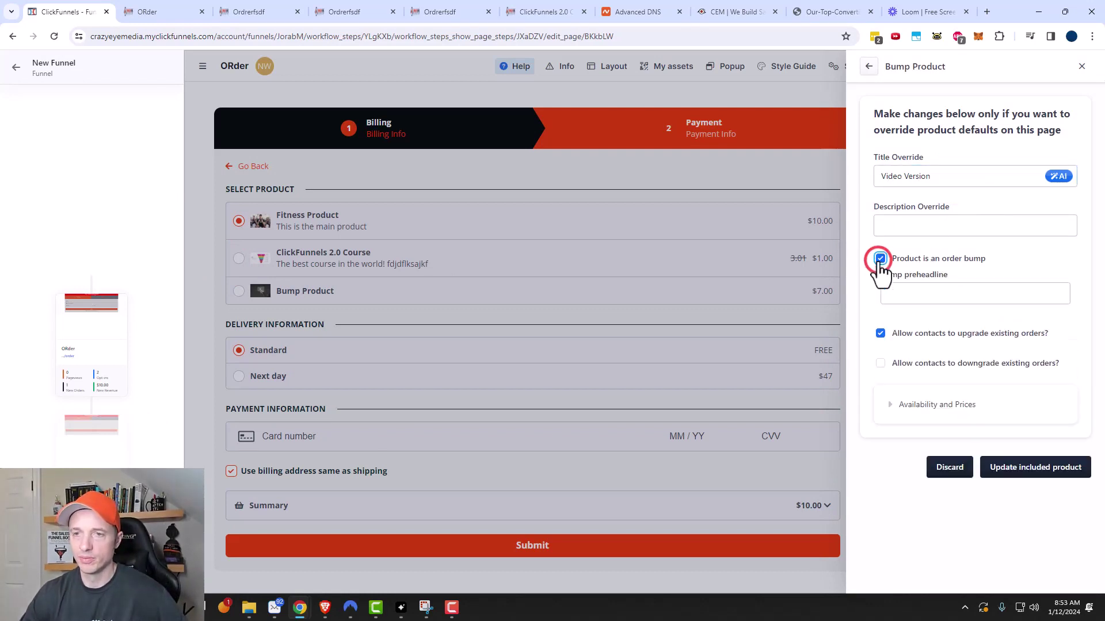
click(927, 291)
text(Get the video v)
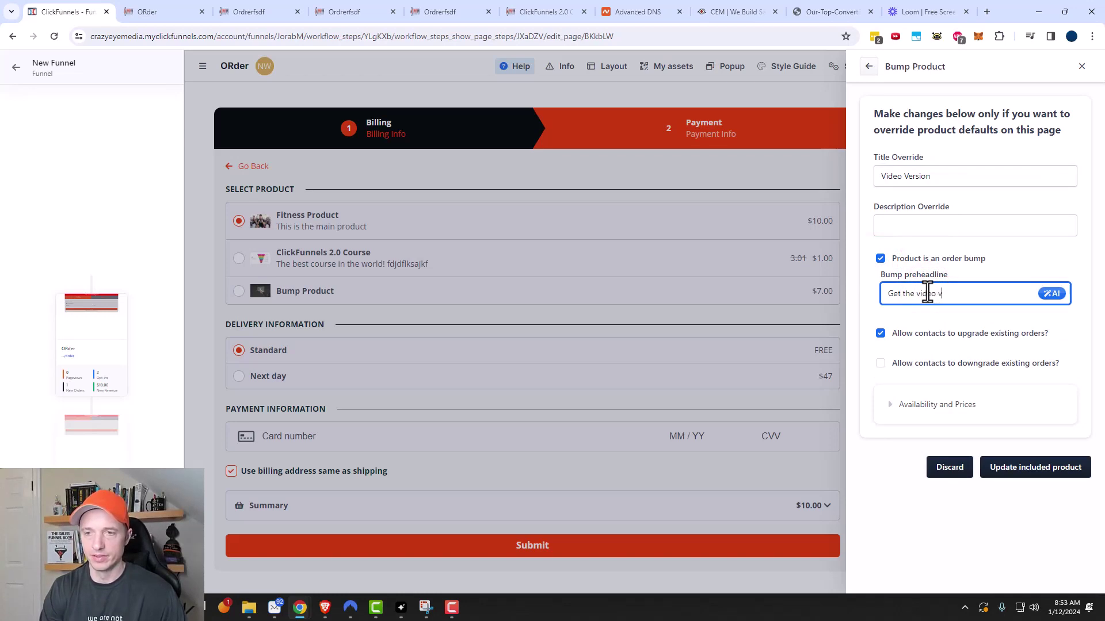
text(ersion of the course!)
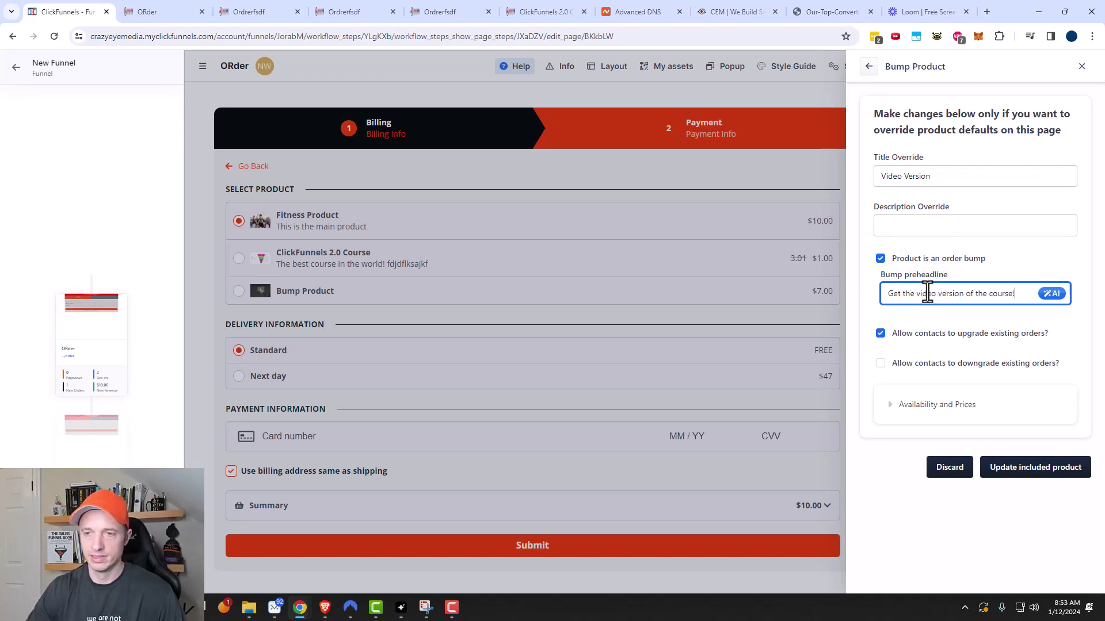
click(1040, 473)
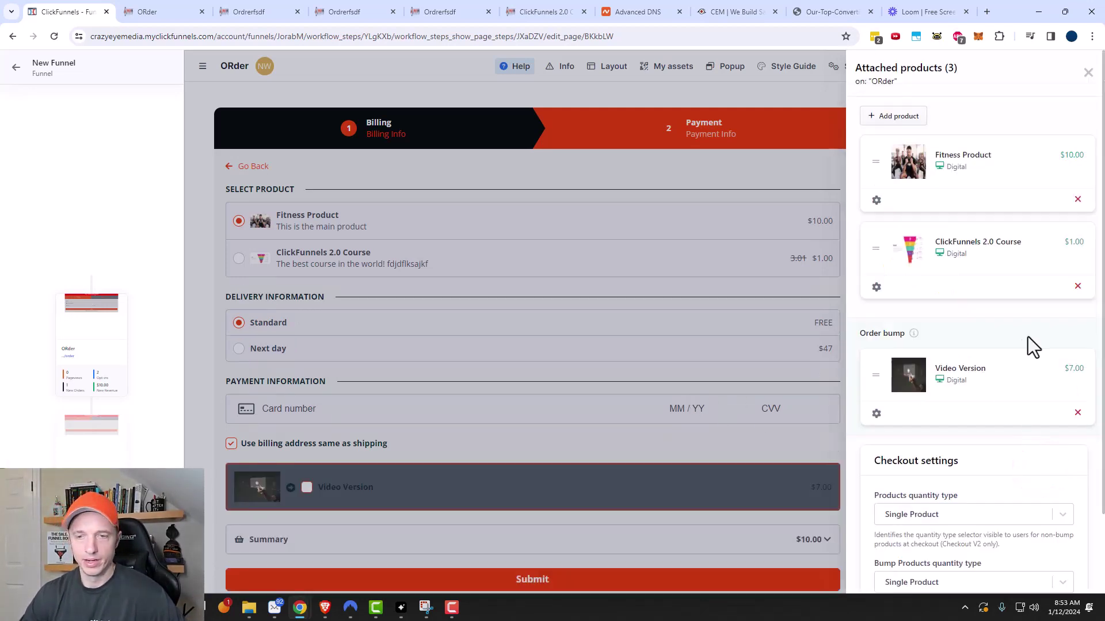
- Try Multiple Product With Quantity for the products quantity type, but leave it set to Multiple Product With Checkbox
scroll(975, 381, down, 2)
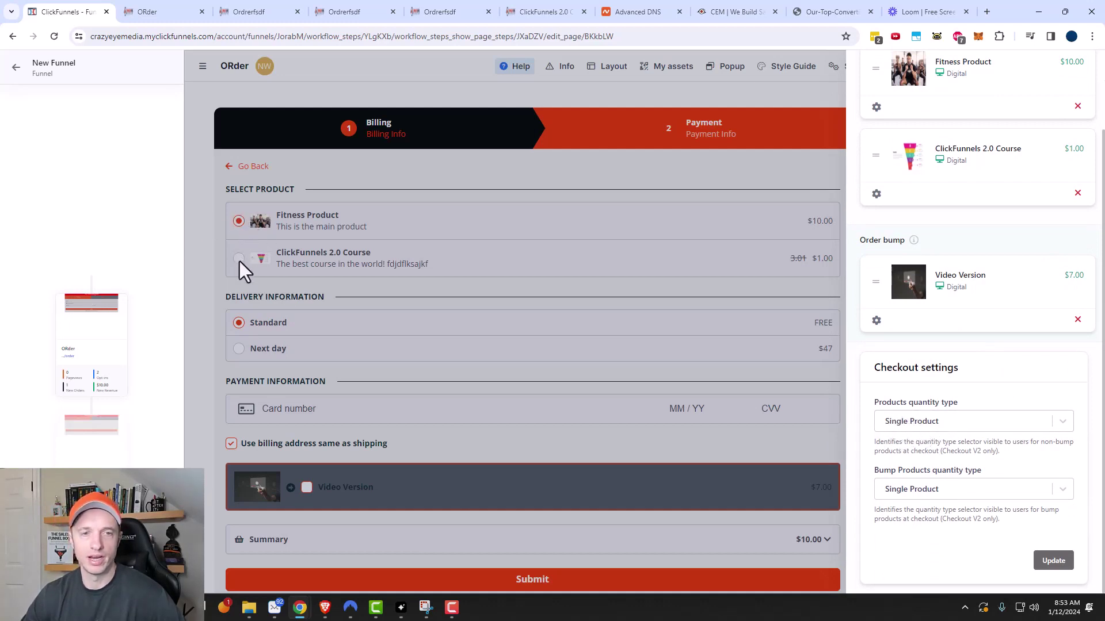
click(922, 419)
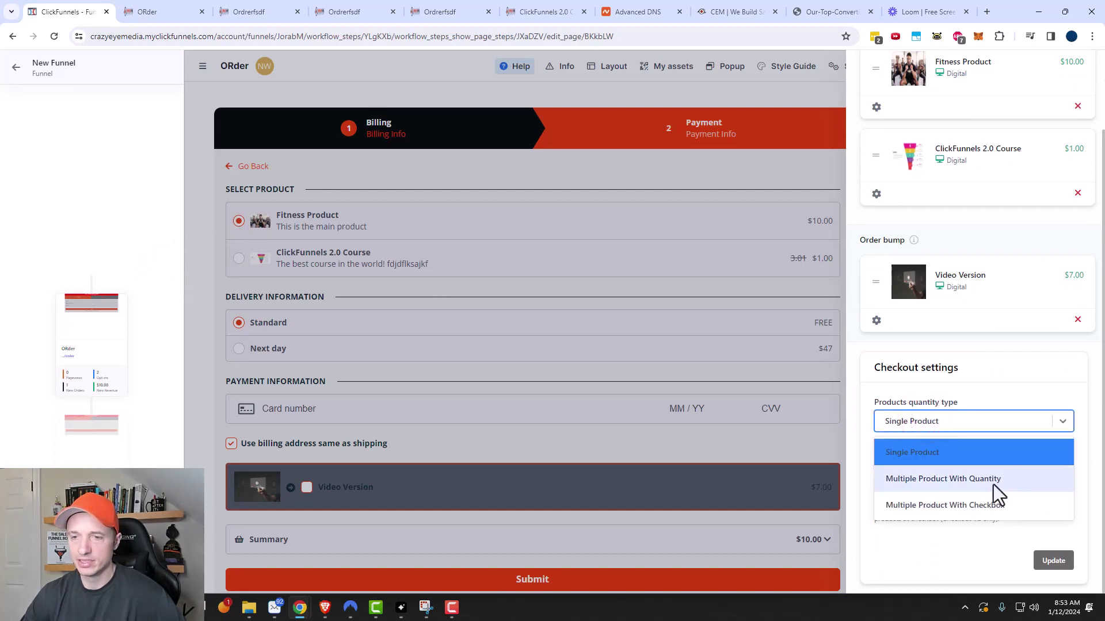
click(982, 508)
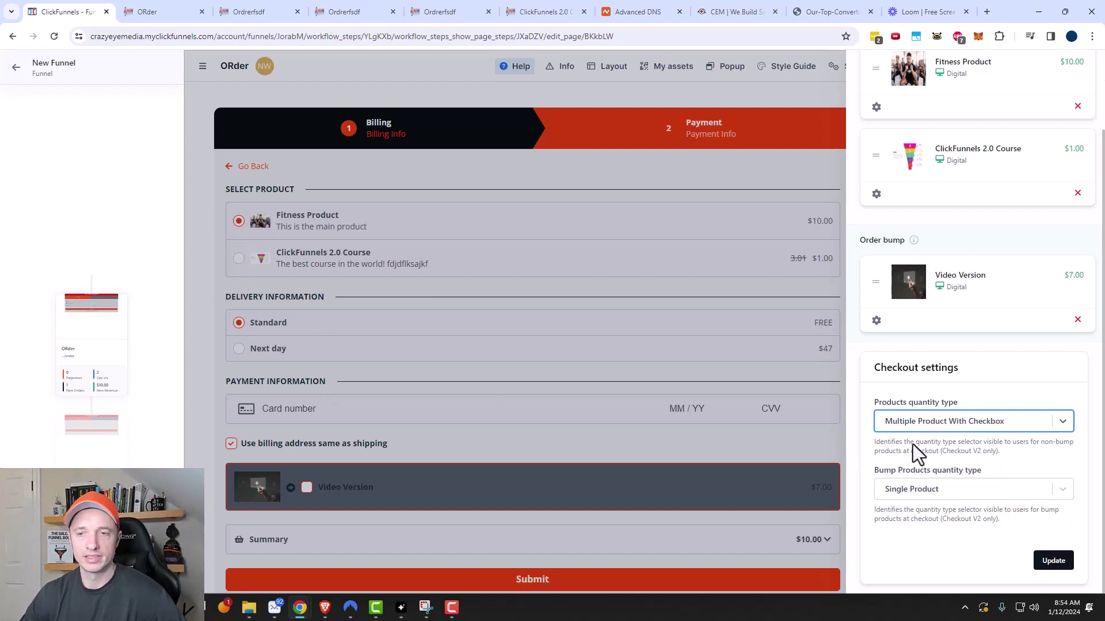
click(1000, 425)
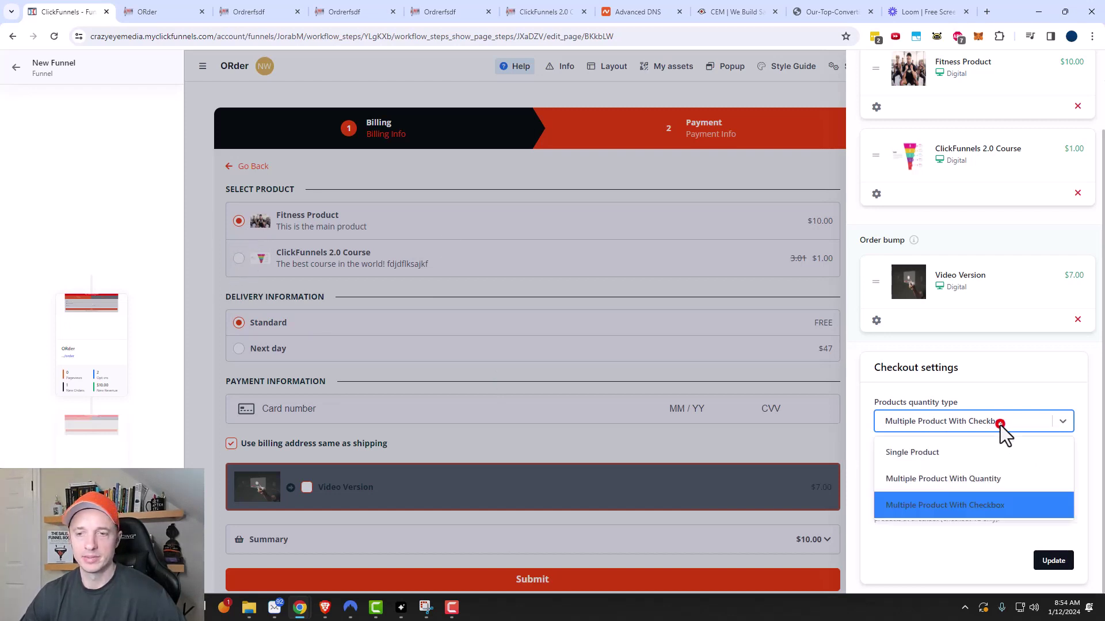
click(944, 482)
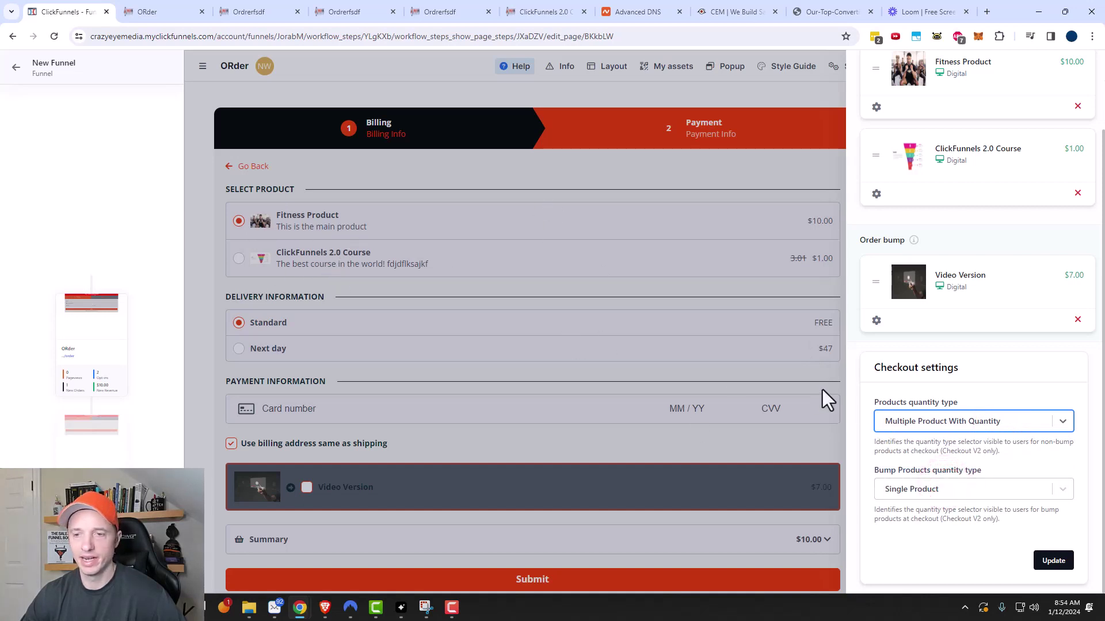
click(966, 429)
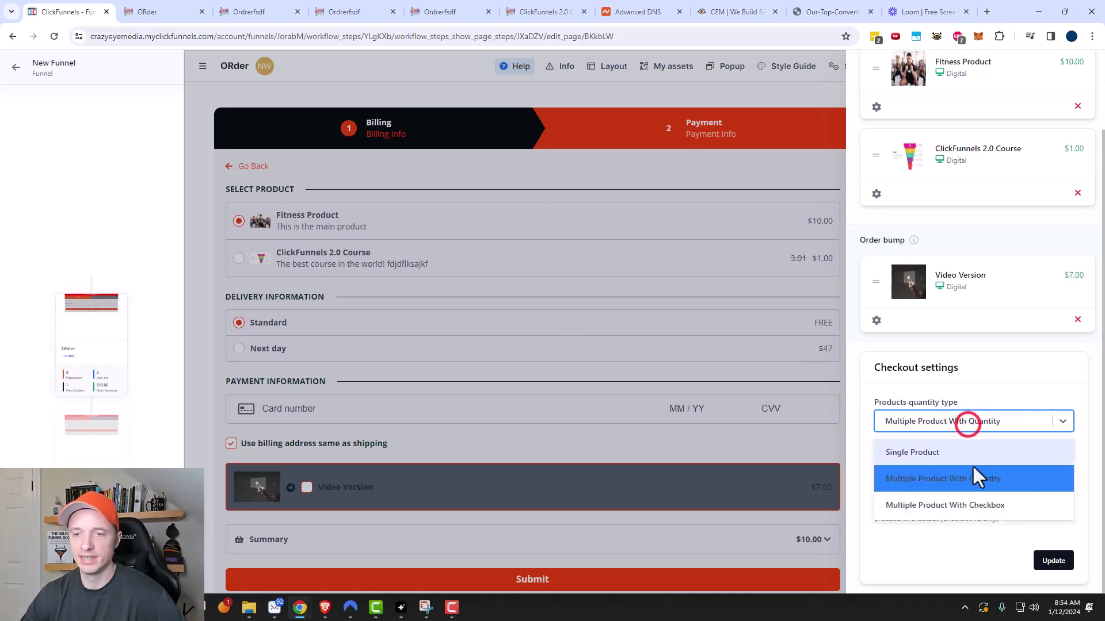
click(958, 509)
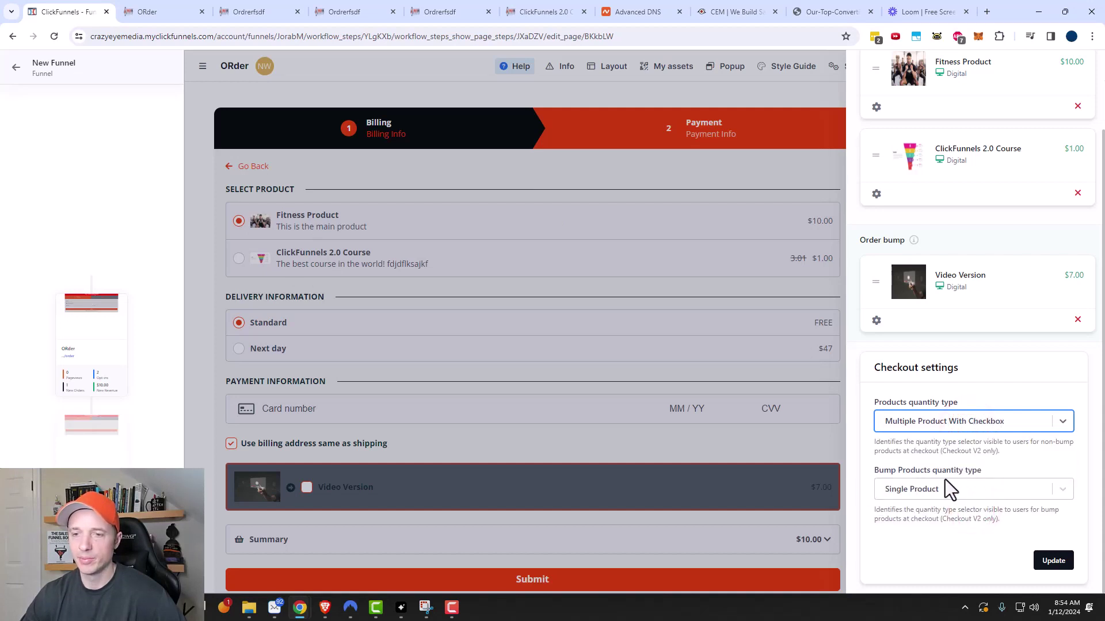
- Set the bump products quantity type to Multiple Product With Quantity, update the checkout settings and close the attached products
click(958, 493)
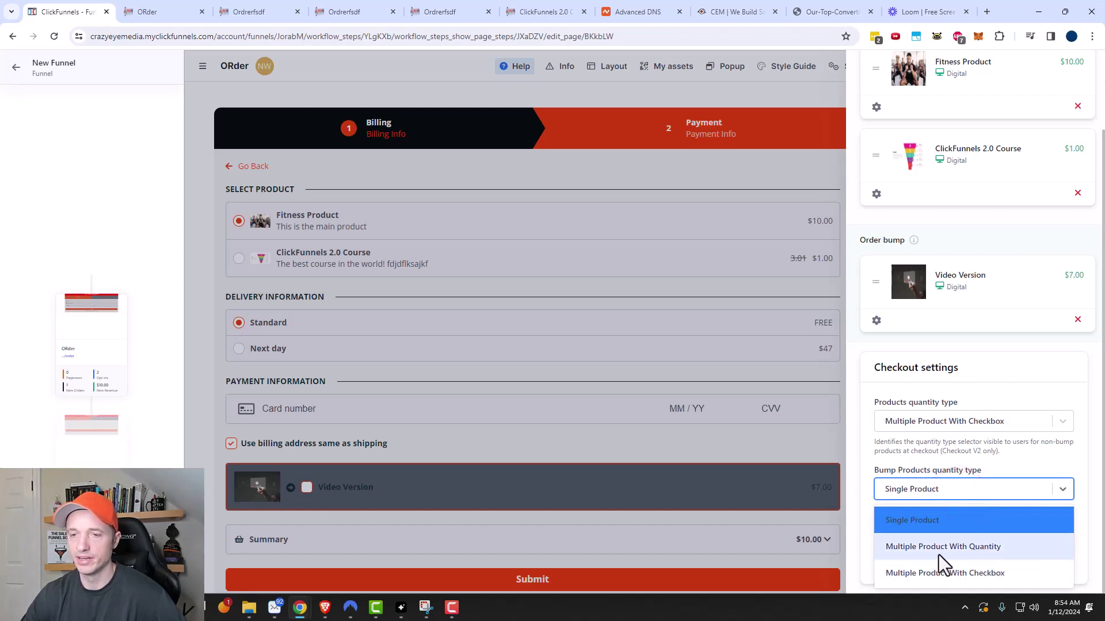
click(991, 554)
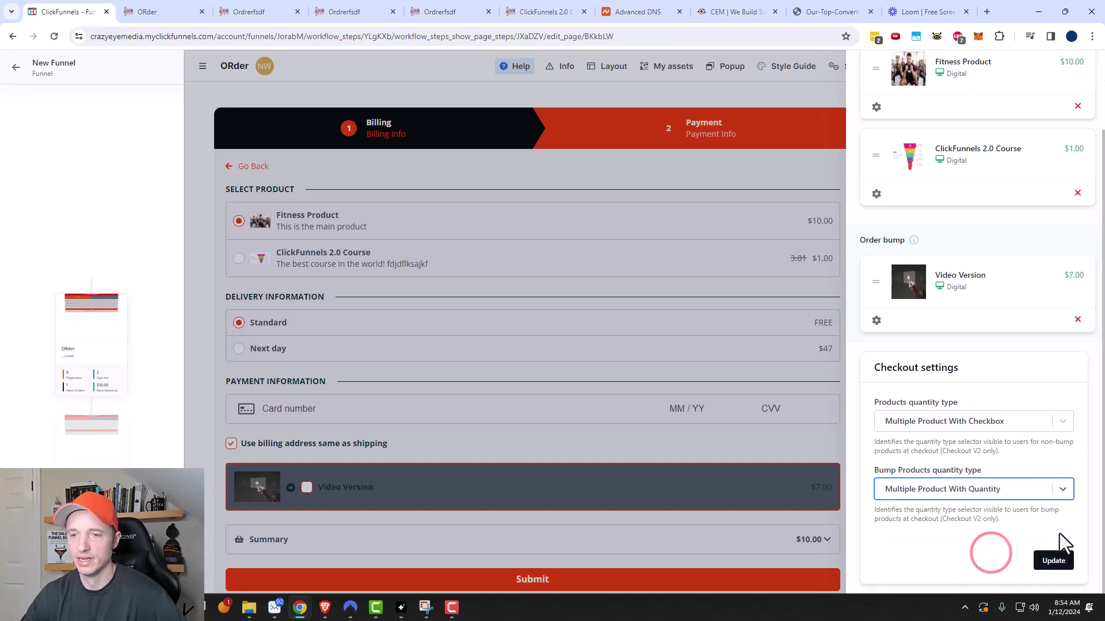
click(1053, 561)
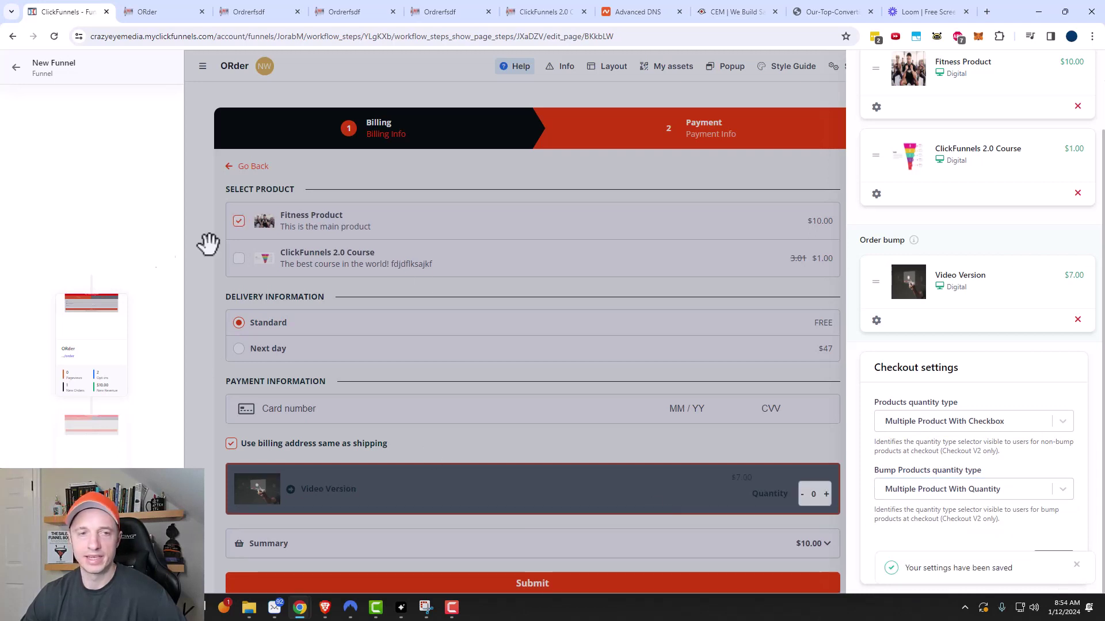
click(470, 295)
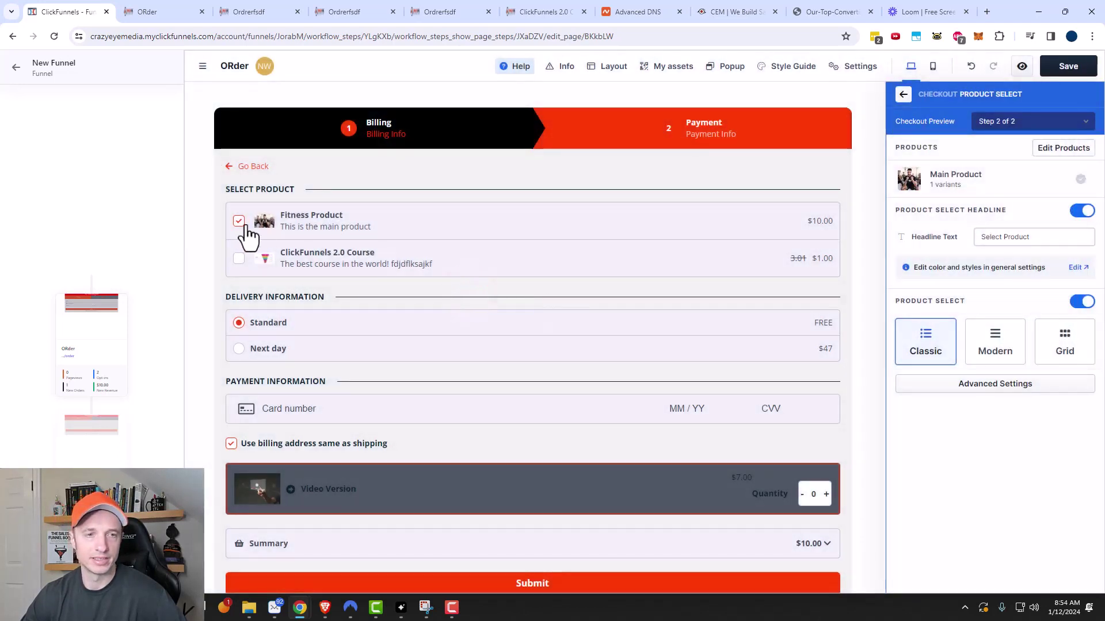
- Open the checkout's product select settings and preview the Modern and Grid layouts, returning to Classic
click(239, 257)
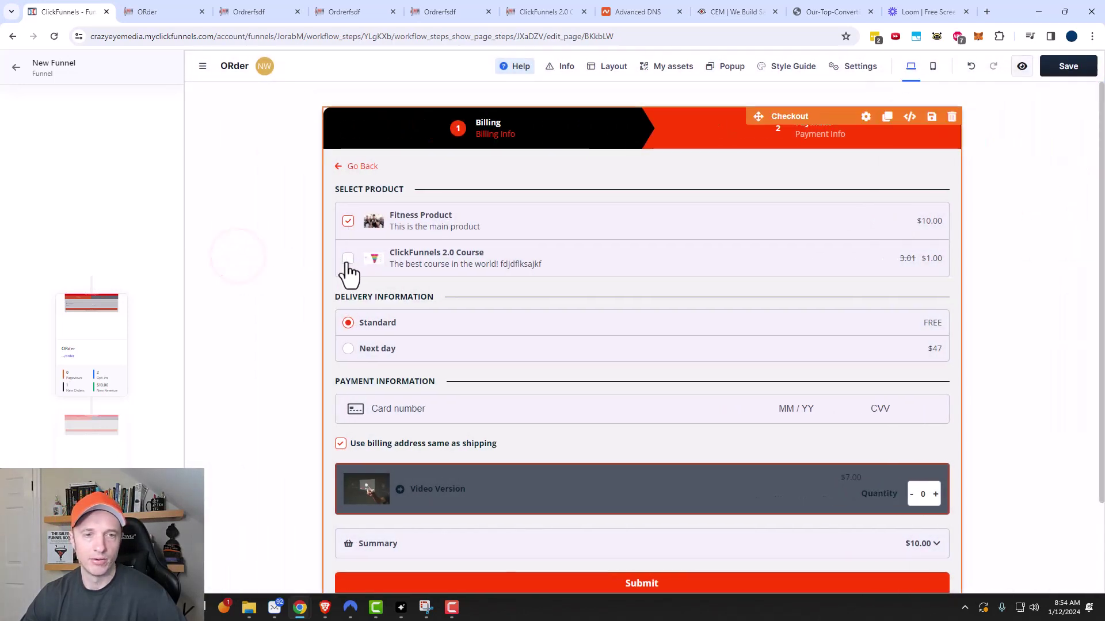
click(347, 260)
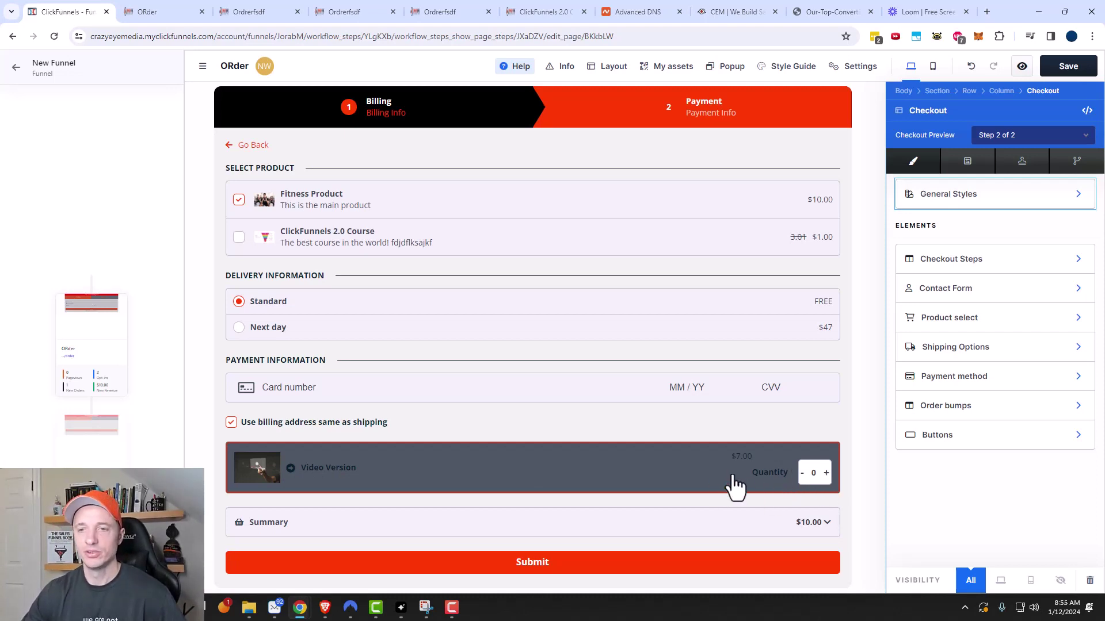
click(964, 320)
click(959, 318)
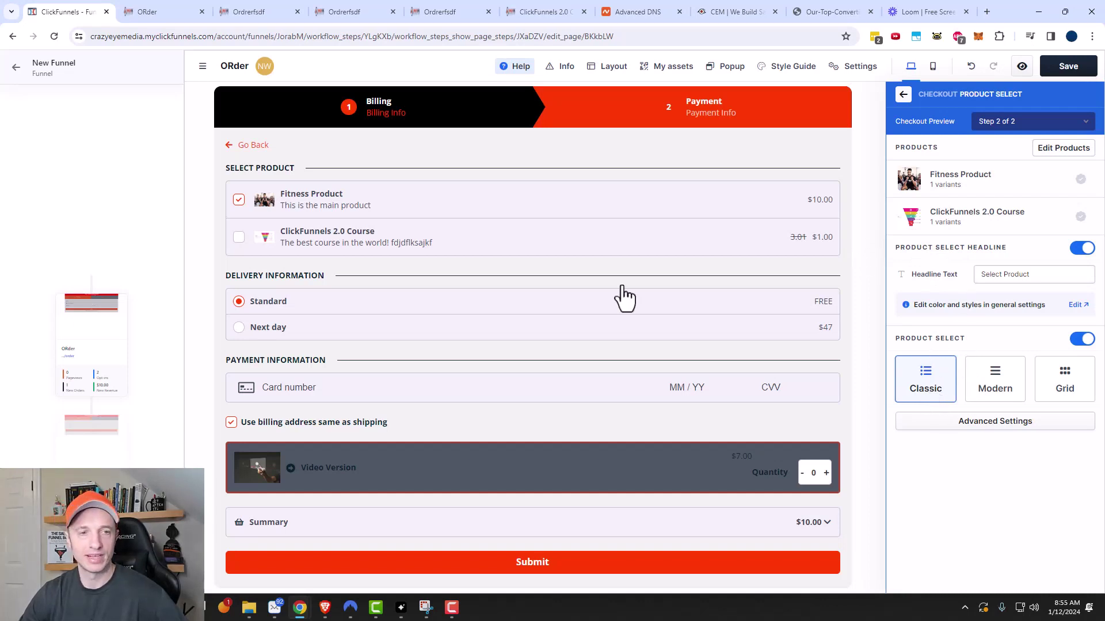
click(998, 386)
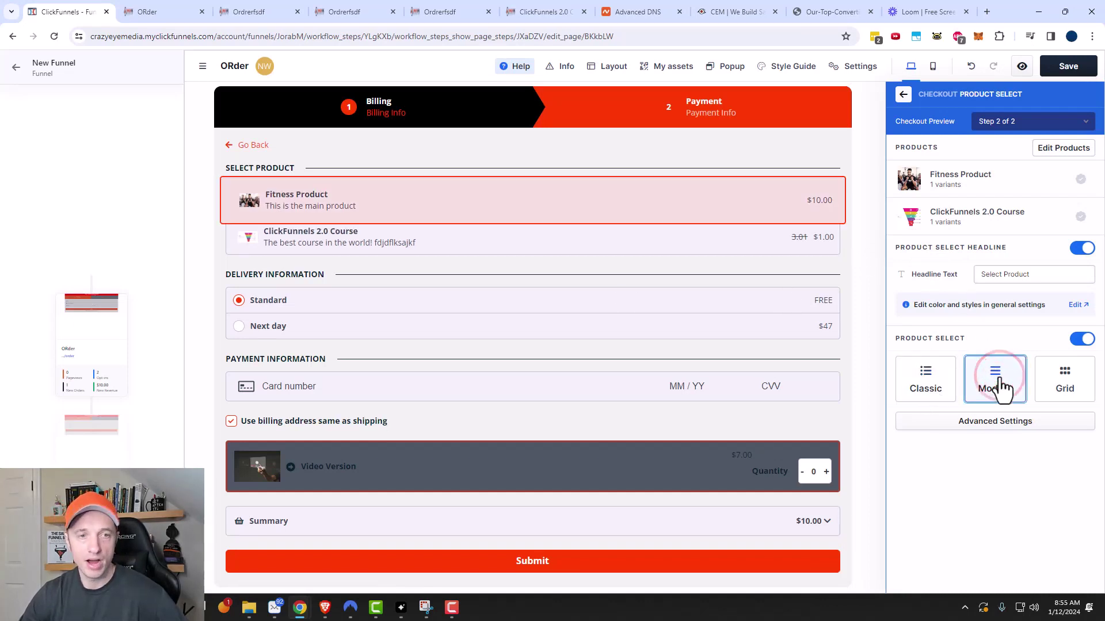
click(1060, 387)
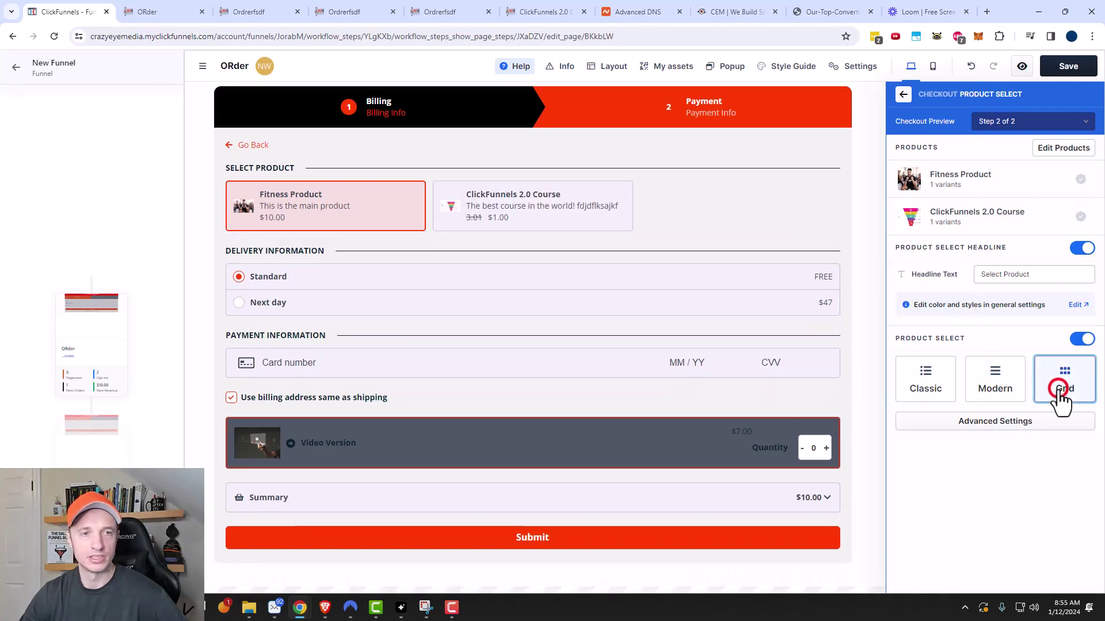
click(1006, 394)
click(923, 391)
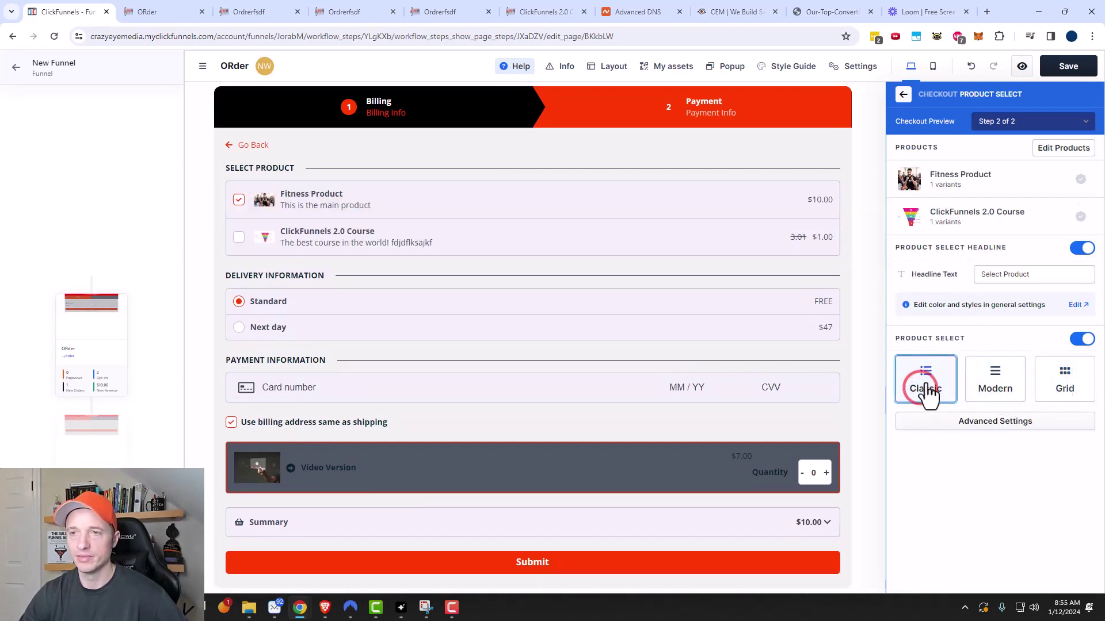
- Enlarge the product image size to 82 px in the product select's advanced settings
click(1000, 421)
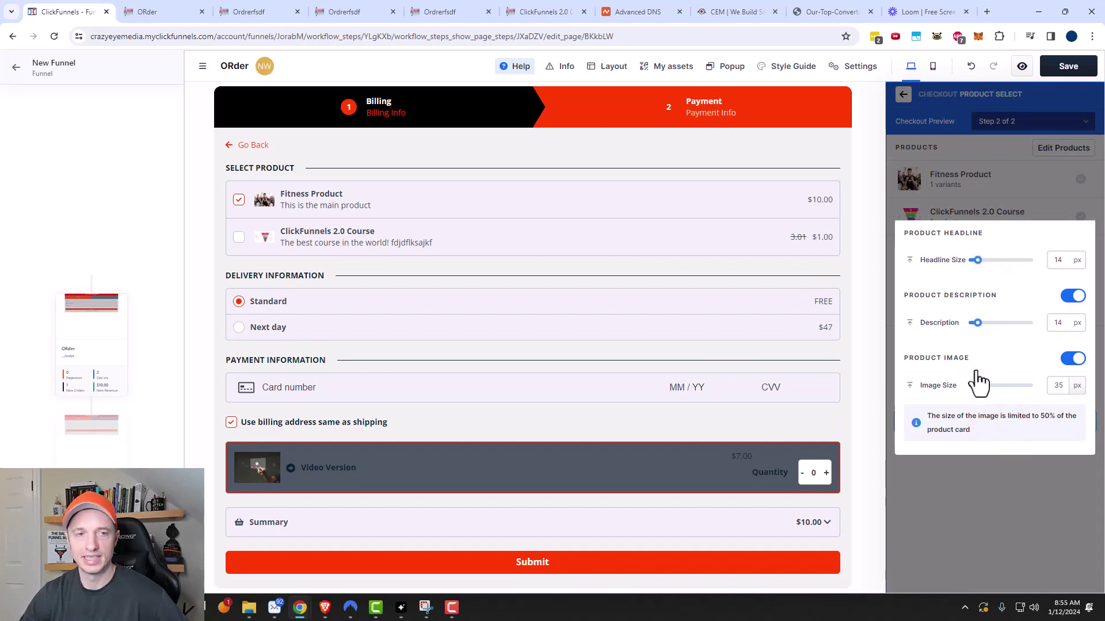
drag(980, 389, 987, 389)
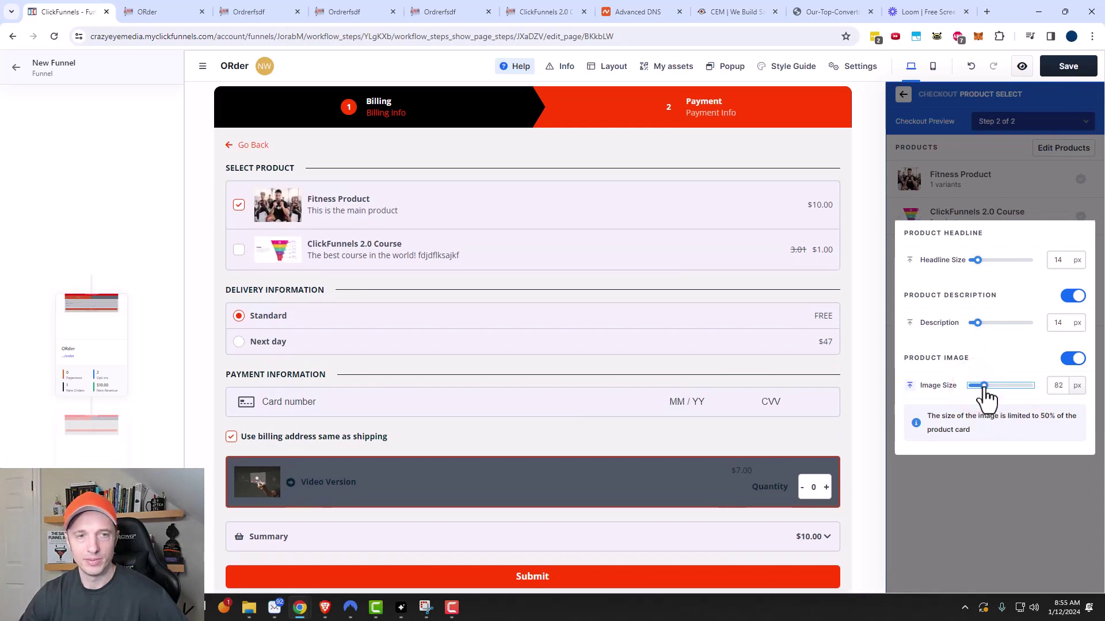
click(871, 359)
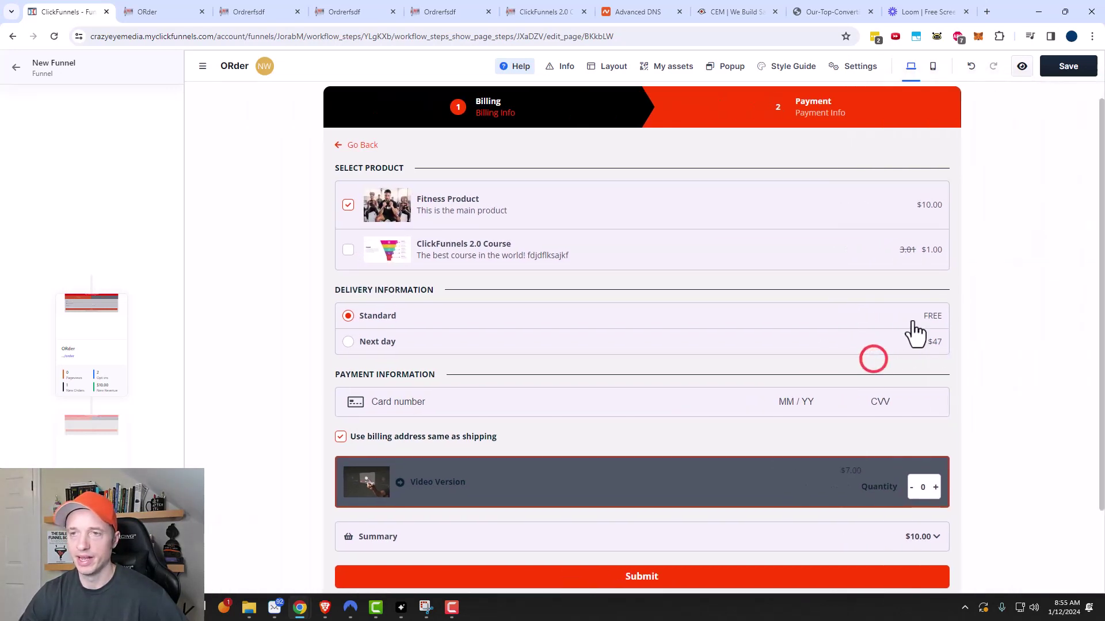
- Turn off the shipping options in the checkout element and return to its list of elements
mouse_move(772, 216)
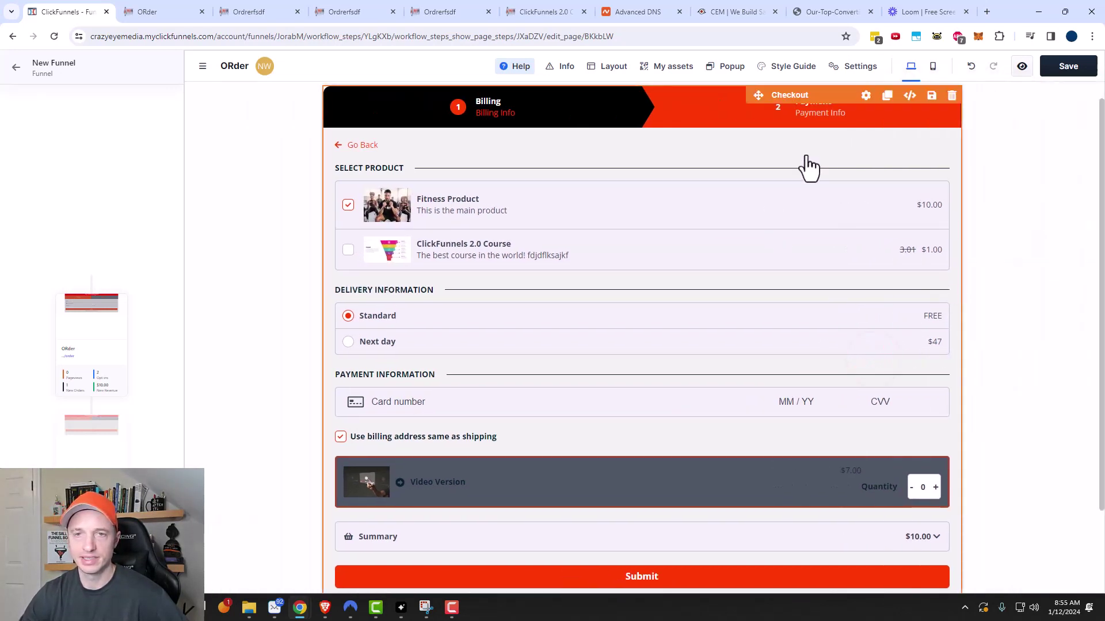
click(866, 97)
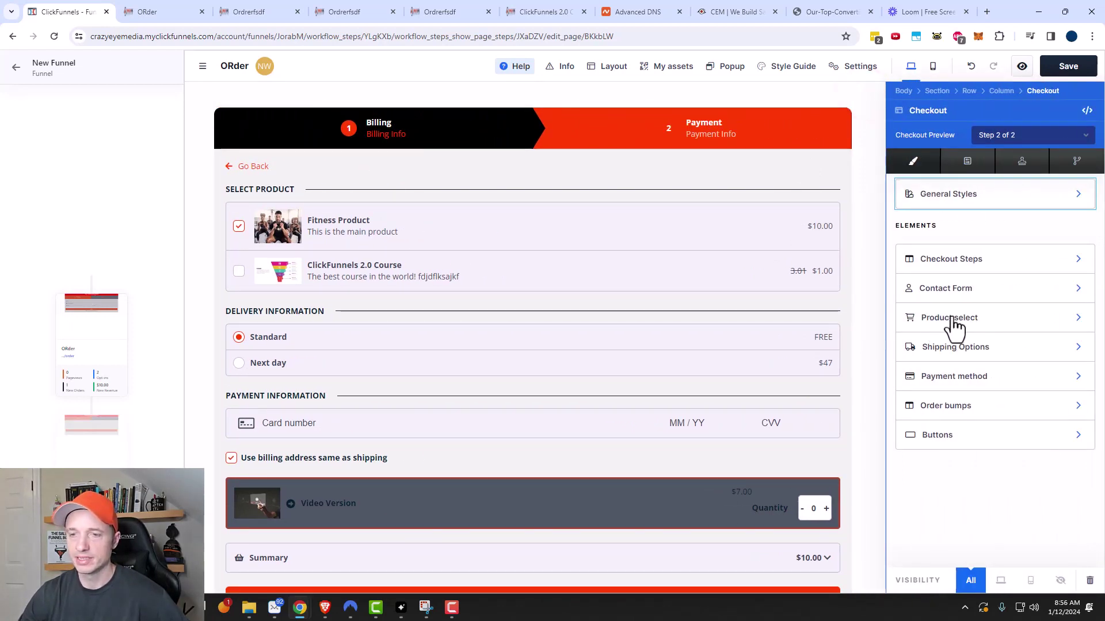
click(971, 351)
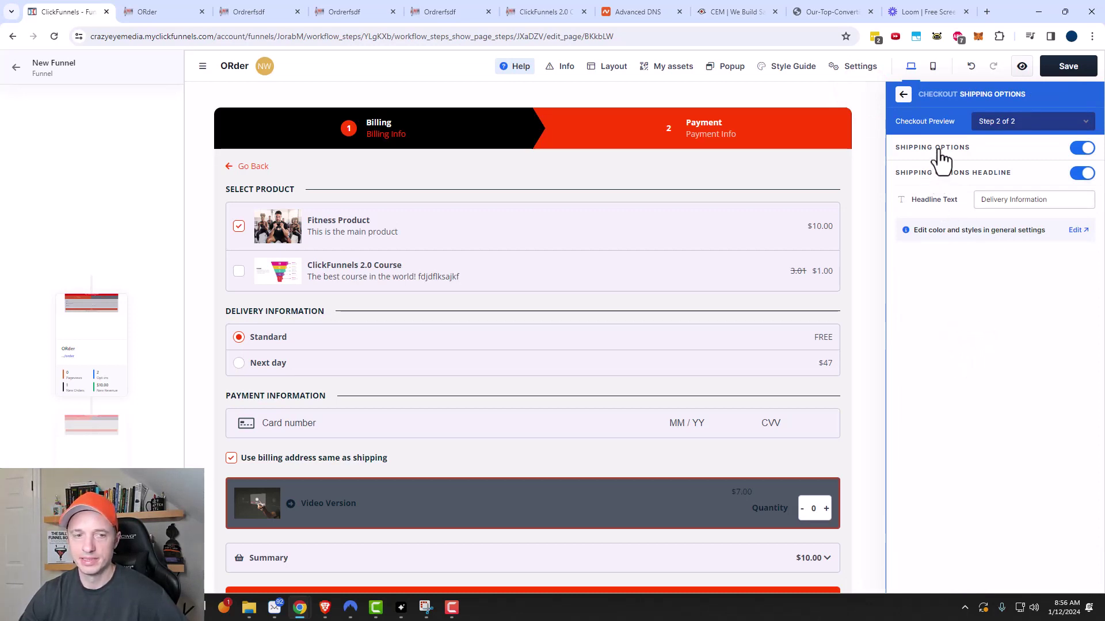
scroll(656, 361, down, 2)
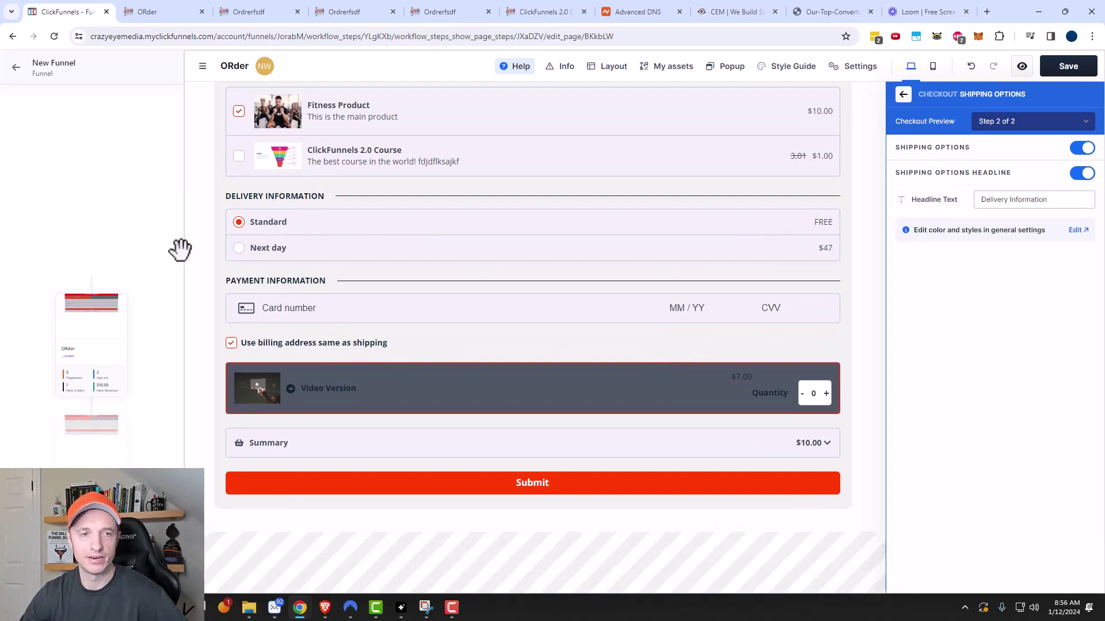
scroll(437, 270, up, 1)
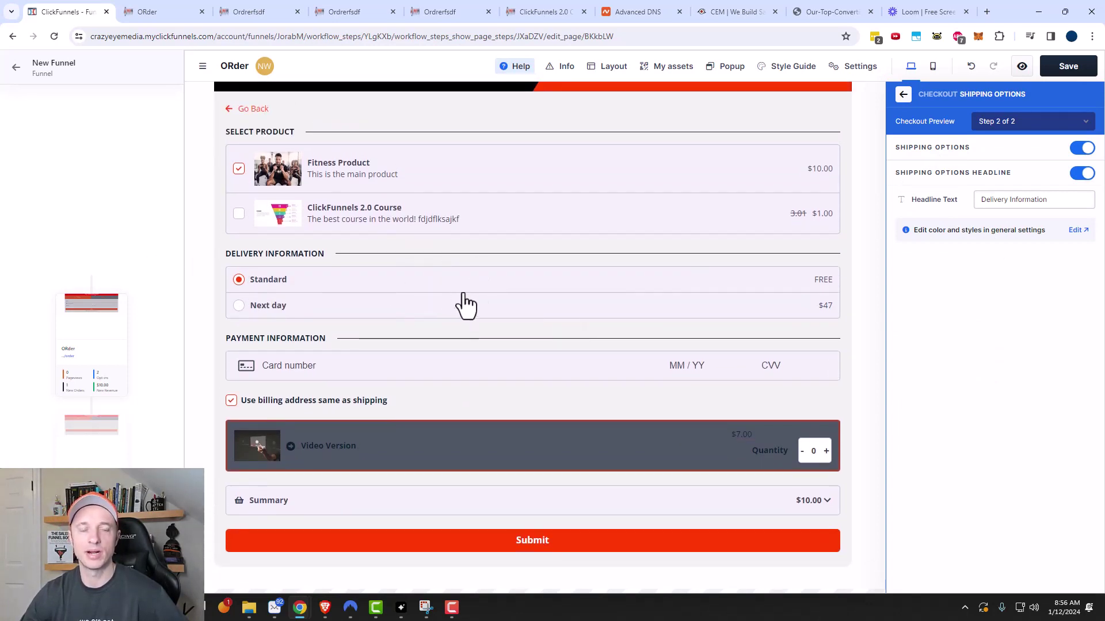
click(1080, 148)
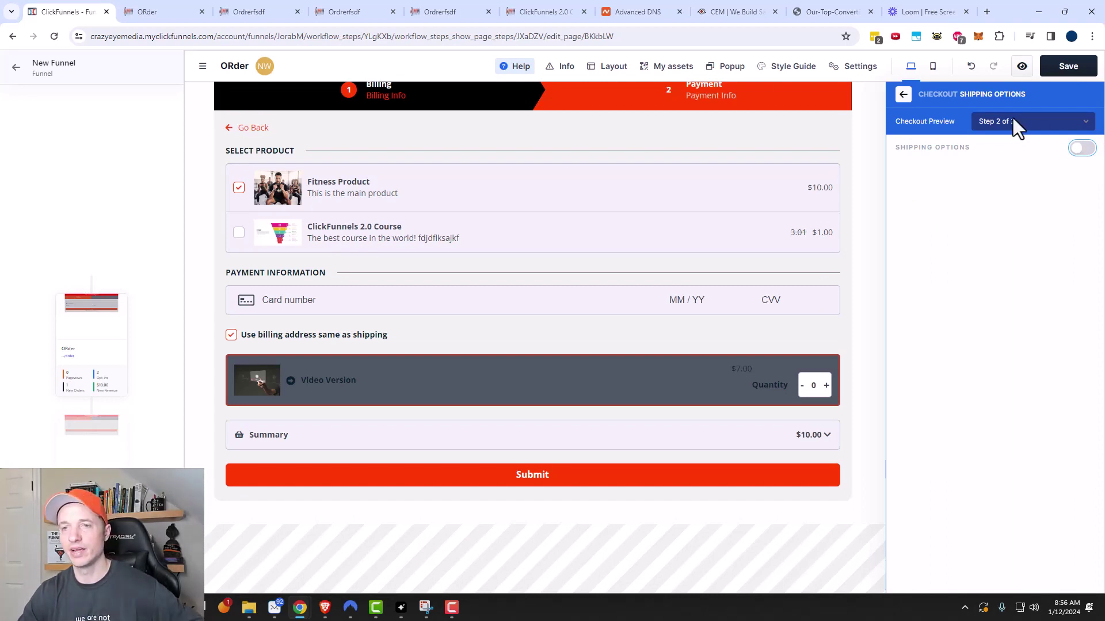
click(904, 95)
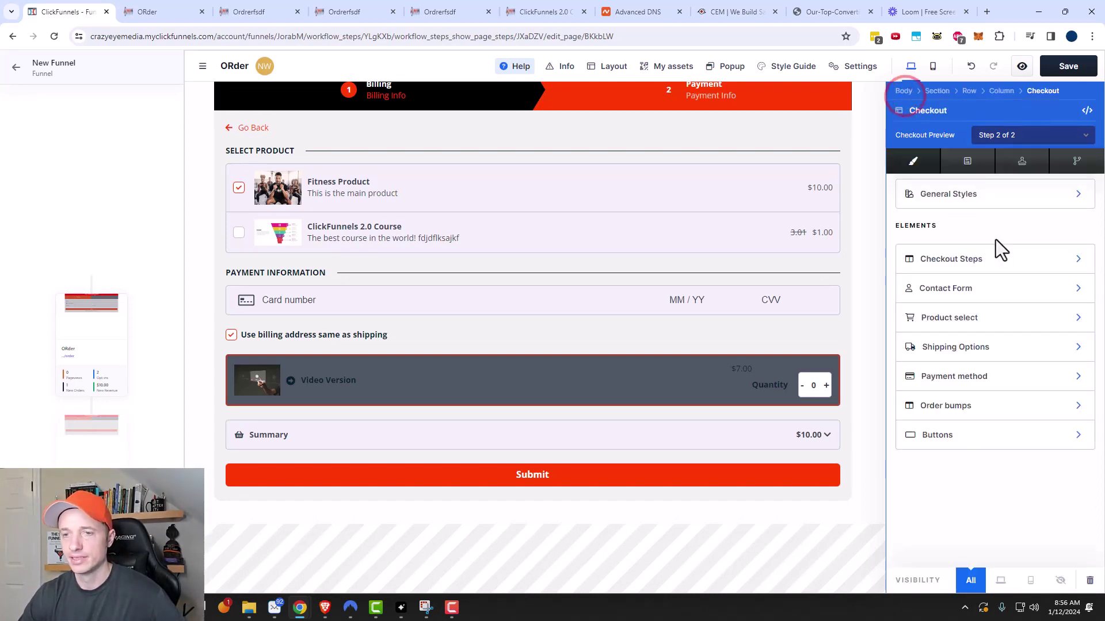
- Set the payment method's inputs text size to 15 px and return to the checkout's list of elements
click(965, 383)
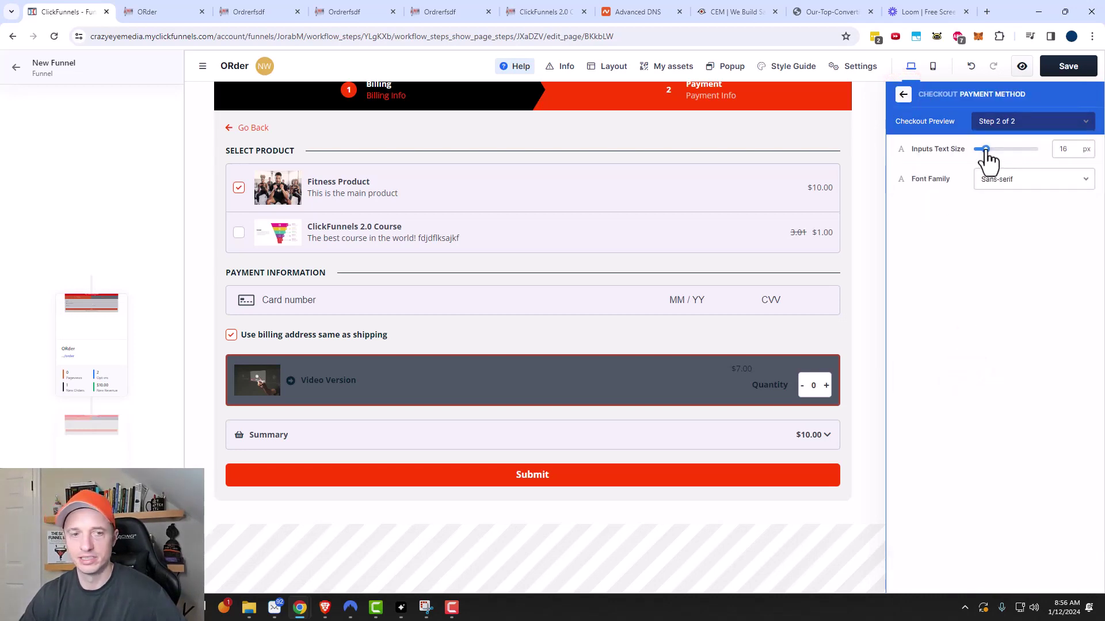
mouse_move(984, 150)
mouse_down()
mouse_move(995, 155)
mouse_move(986, 156)
mouse_up()
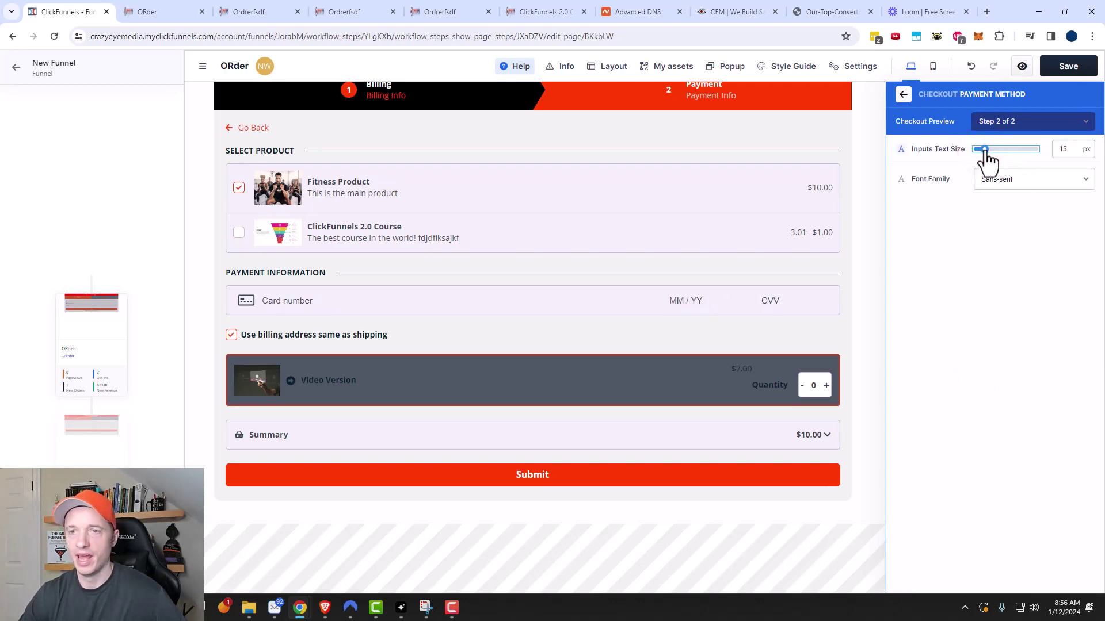
click(1014, 182)
click(1015, 190)
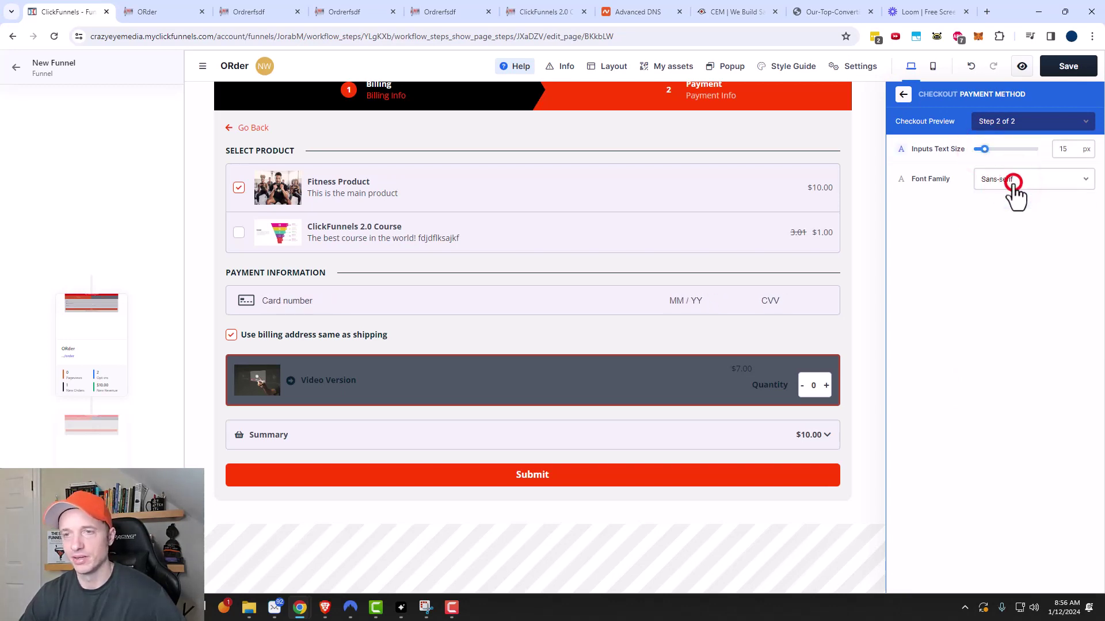
click(902, 95)
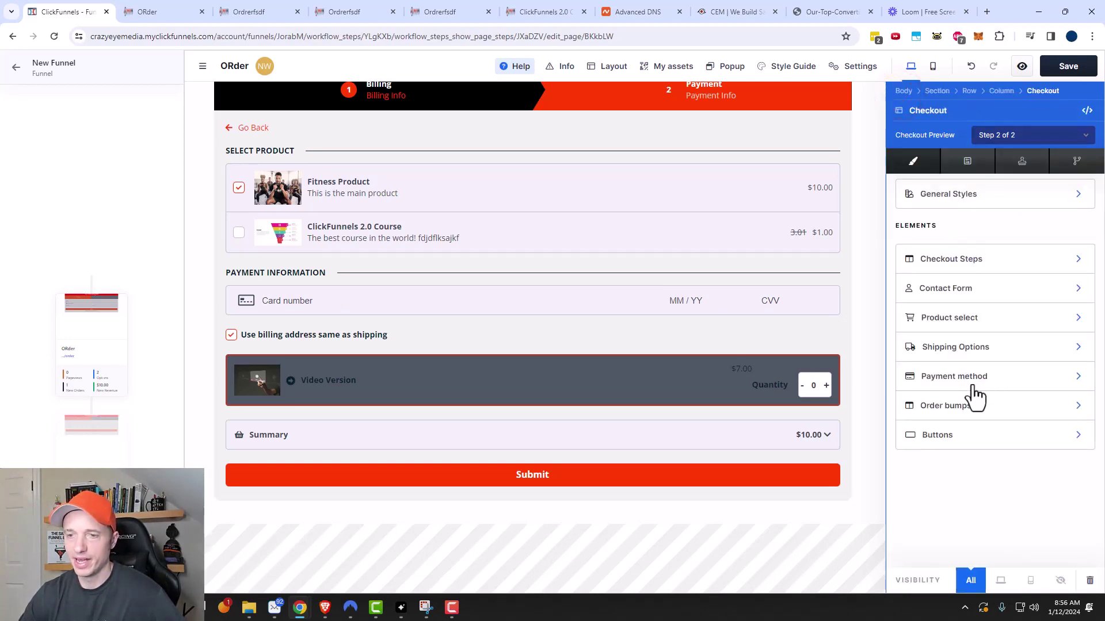
- Open the checkout's order bump settings and compare the Classic and Modern bump styling, choosing Modern
click(964, 408)
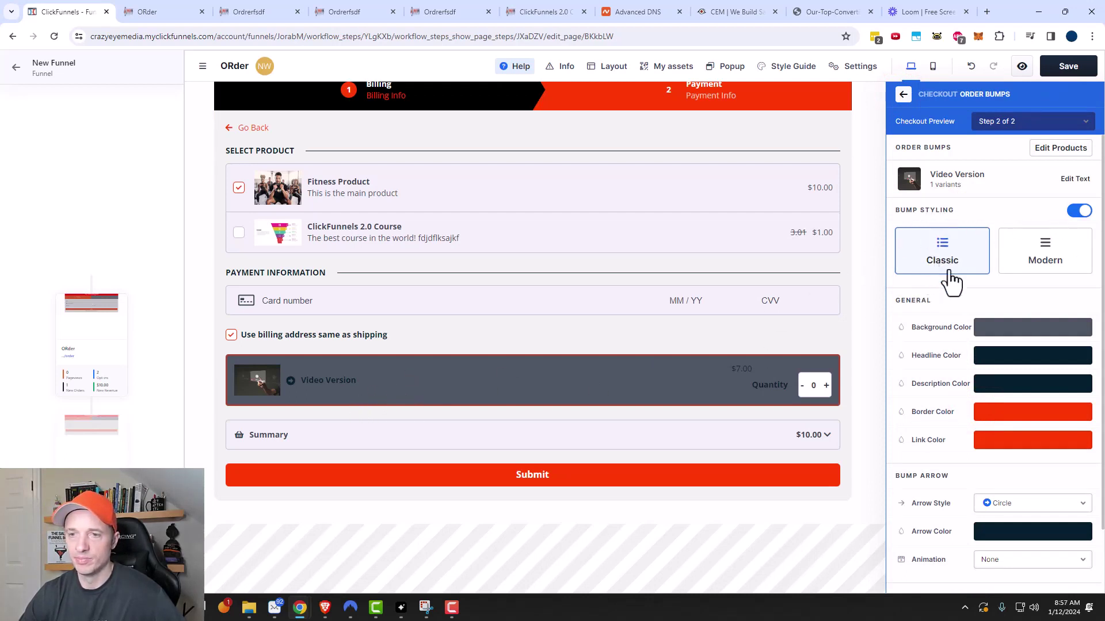
click(1045, 260)
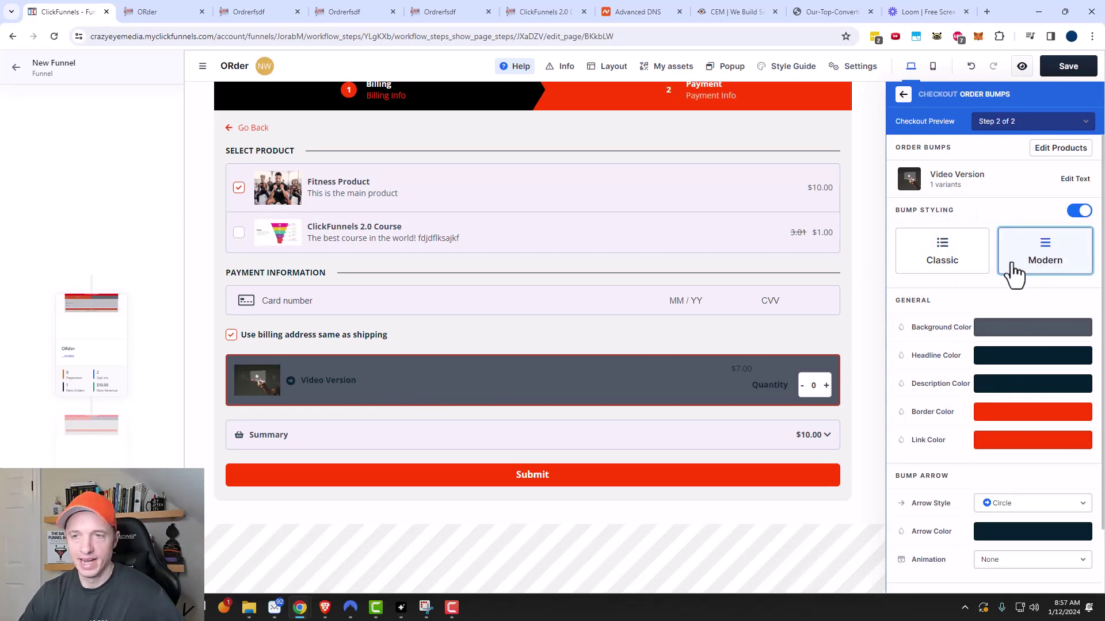
click(950, 262)
click(1024, 256)
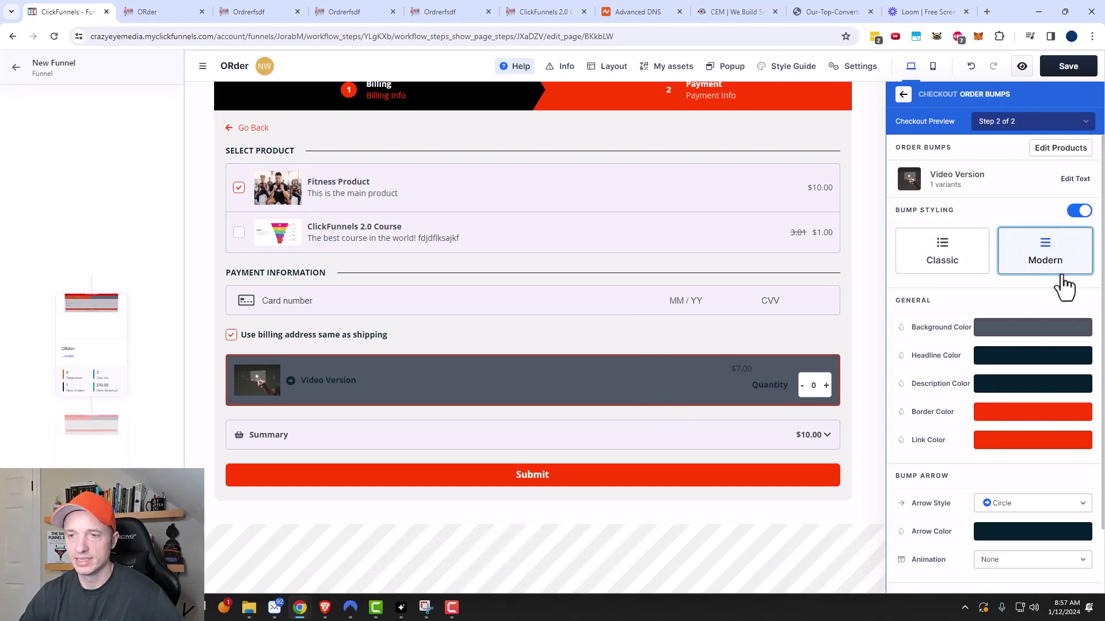
- Change the order bump's background color to a custom bright yellow
scroll(1053, 279, down, 1)
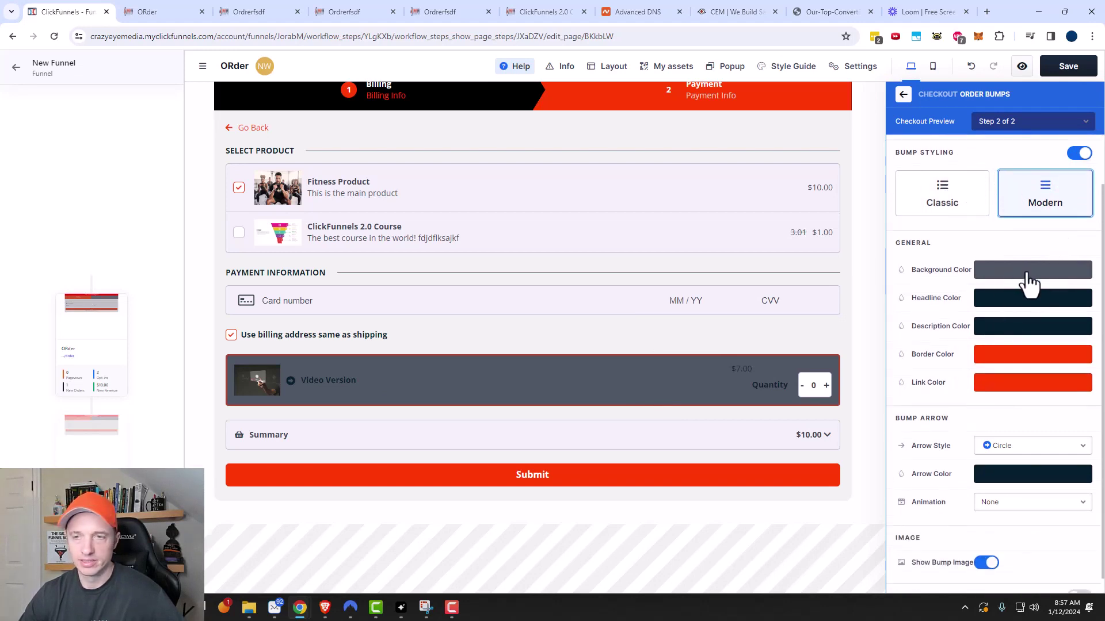
click(1027, 274)
click(886, 528)
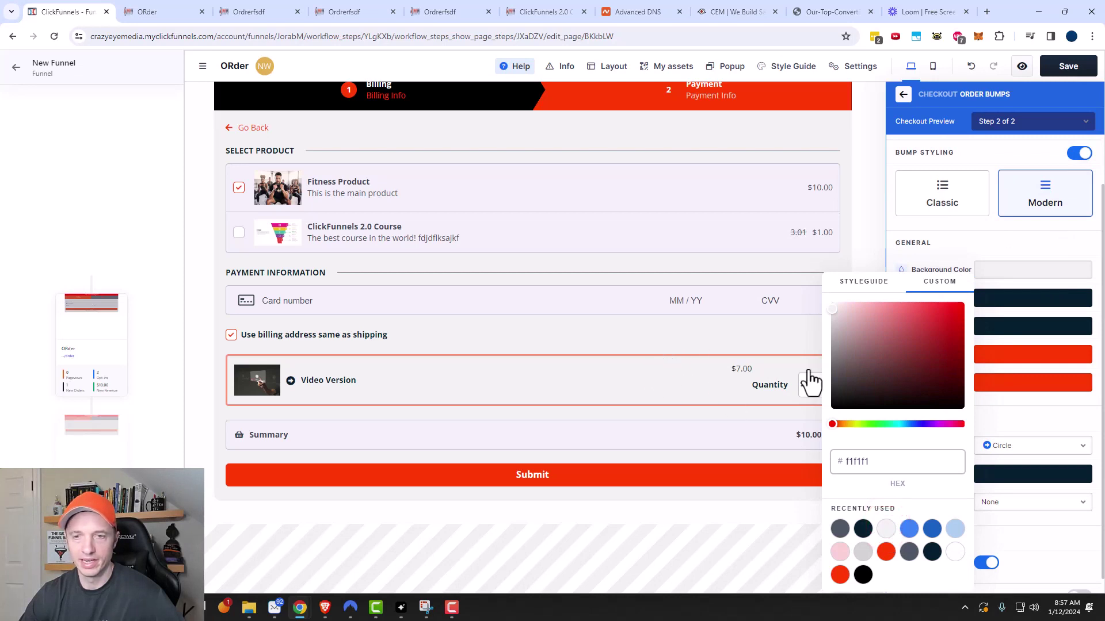
click(856, 424)
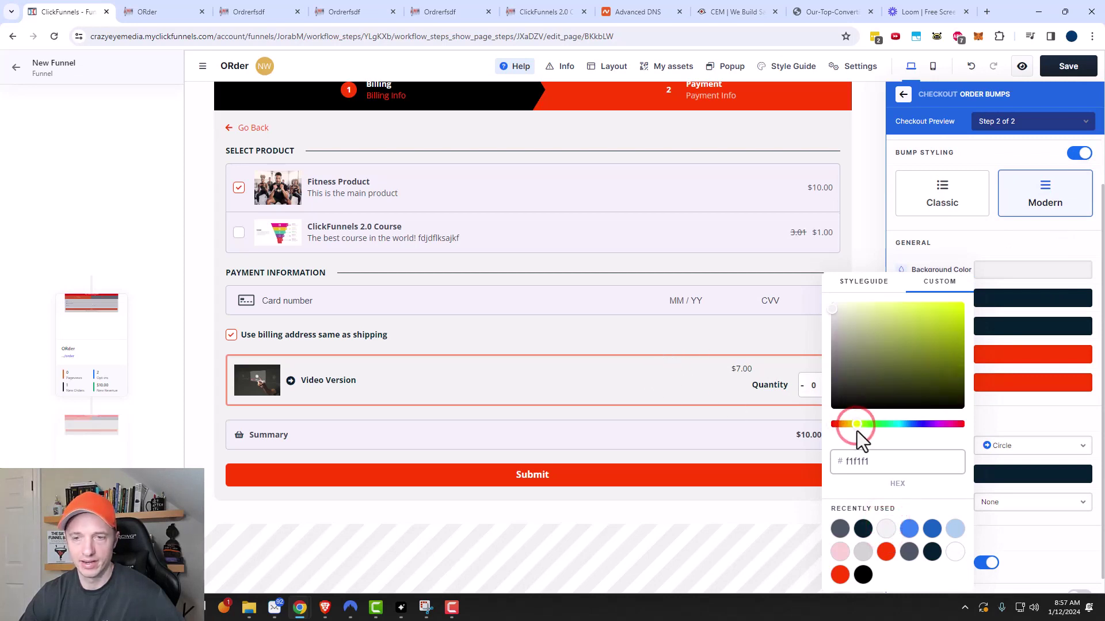
drag(870, 373, 988, 312)
click(608, 313)
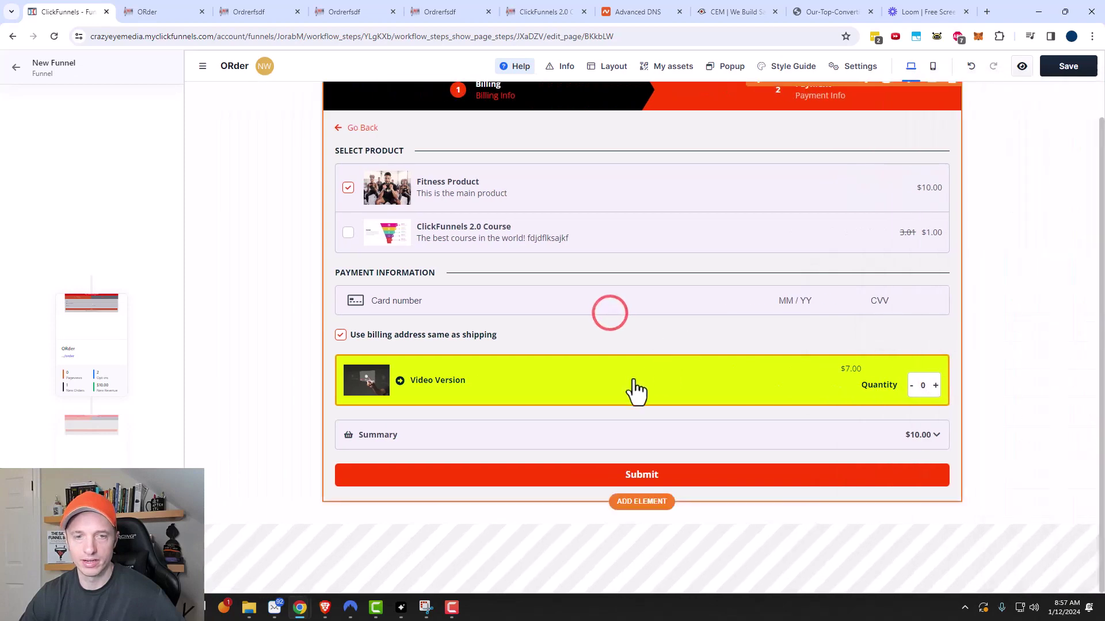
- Reopen the checkout's order bump settings and turn on the bump's shadow
click(588, 373)
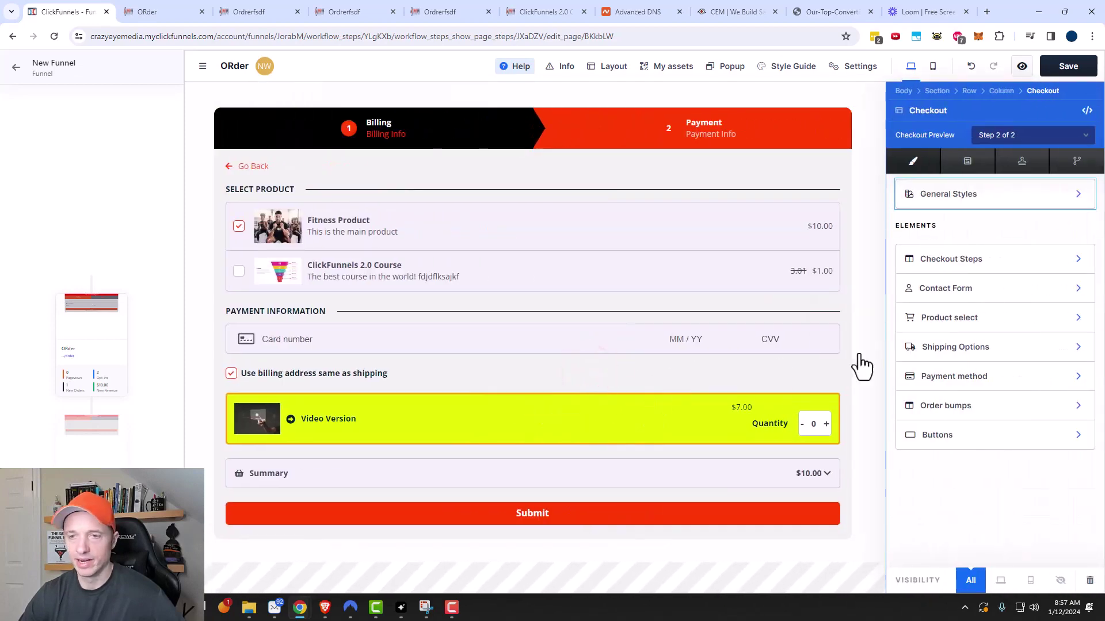
click(972, 405)
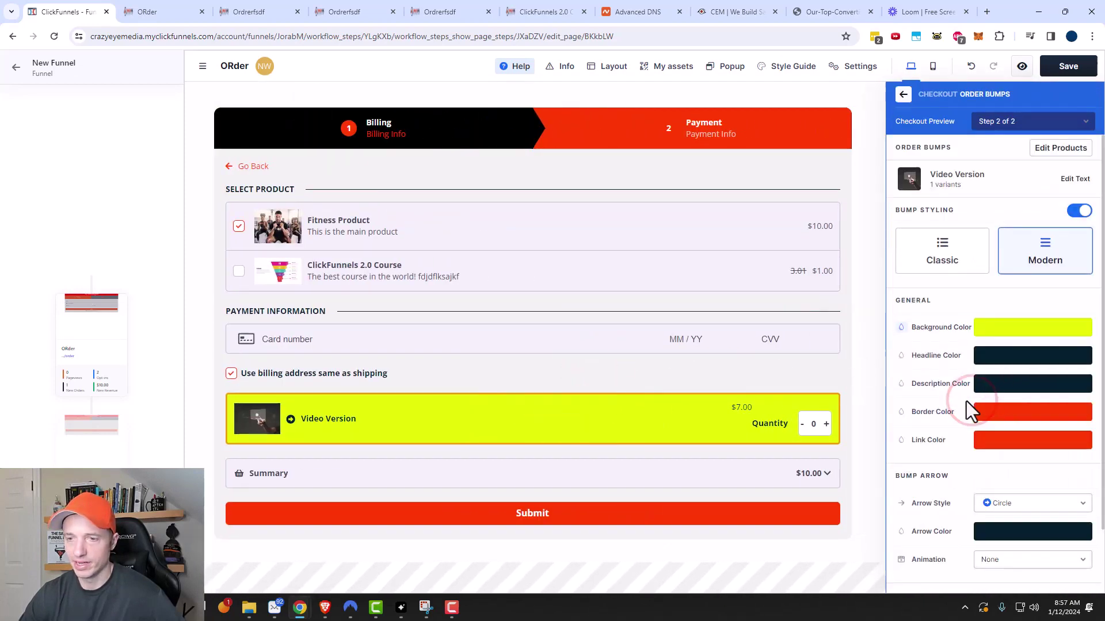
scroll(964, 420, down, 2)
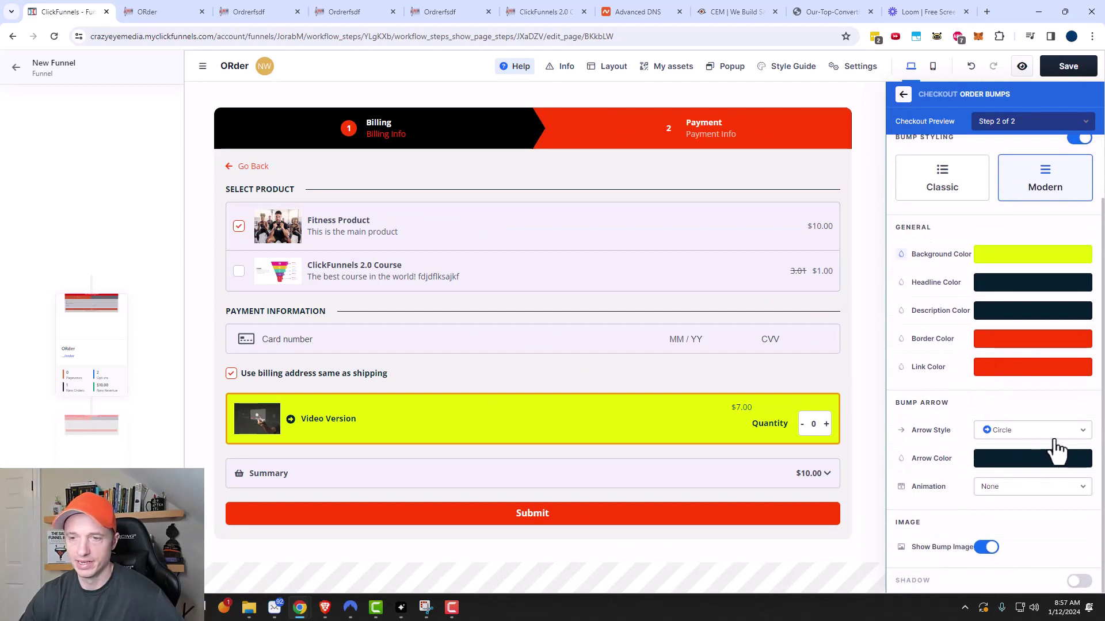
click(1077, 581)
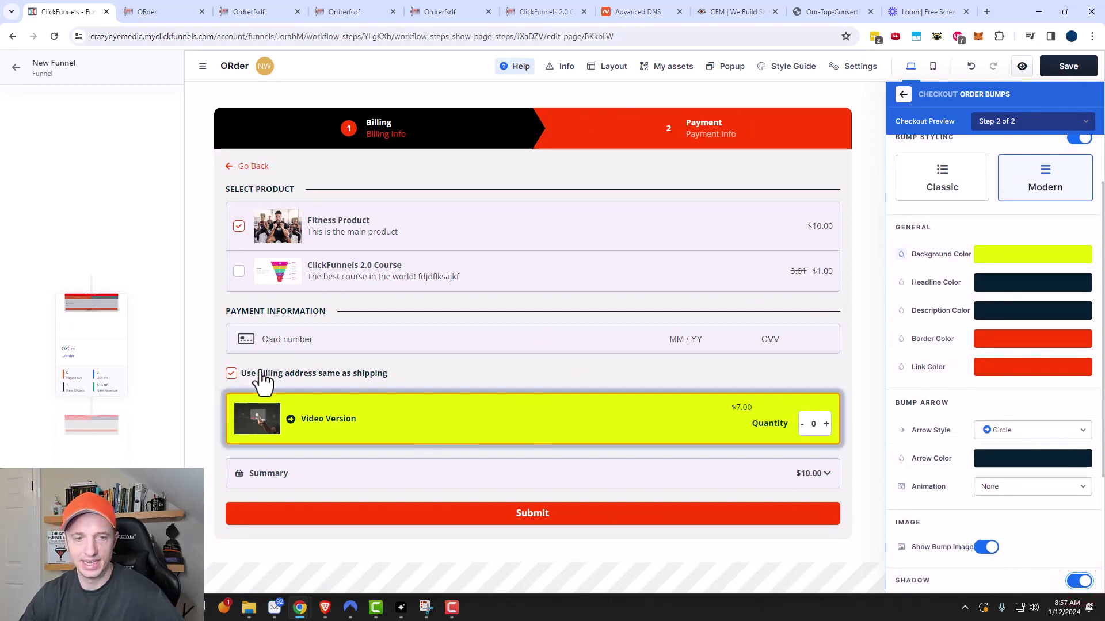
- Replace the Video Version bump's headline with "This is a ONE Time OFFER! You can't get this anywhere else!"
scroll(1012, 259, up, 3)
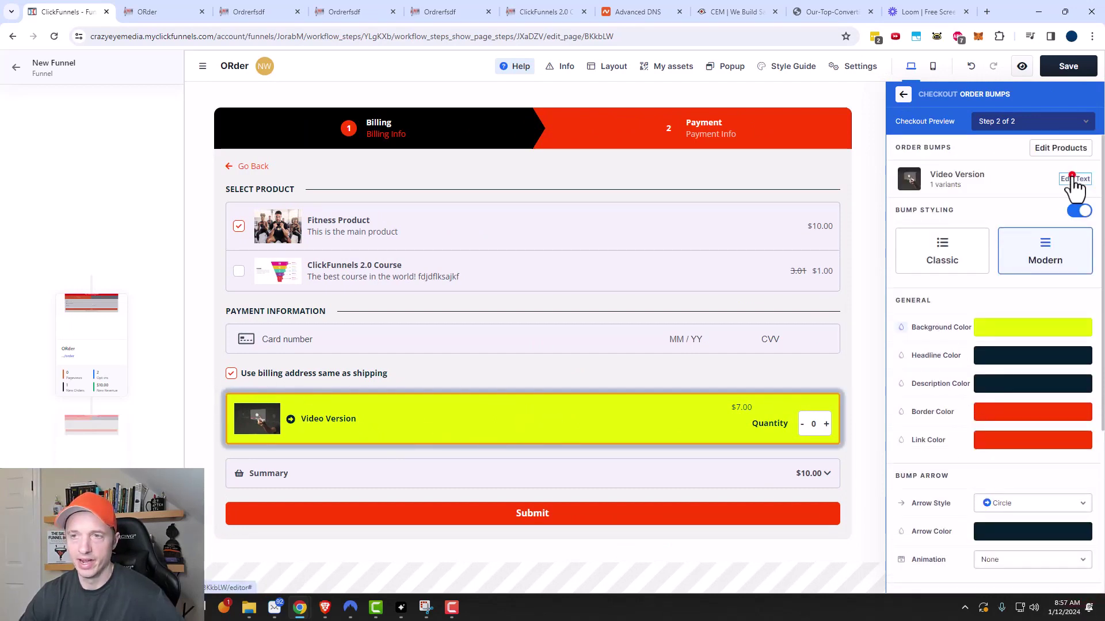
click(1072, 179)
click(974, 190)
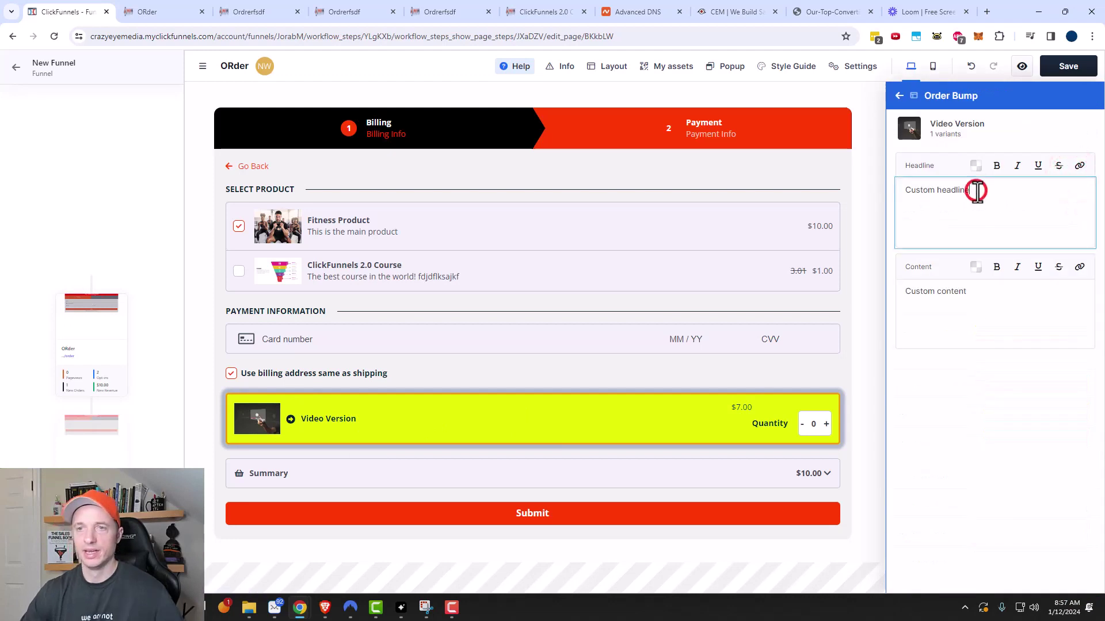
key(ctrl+a)
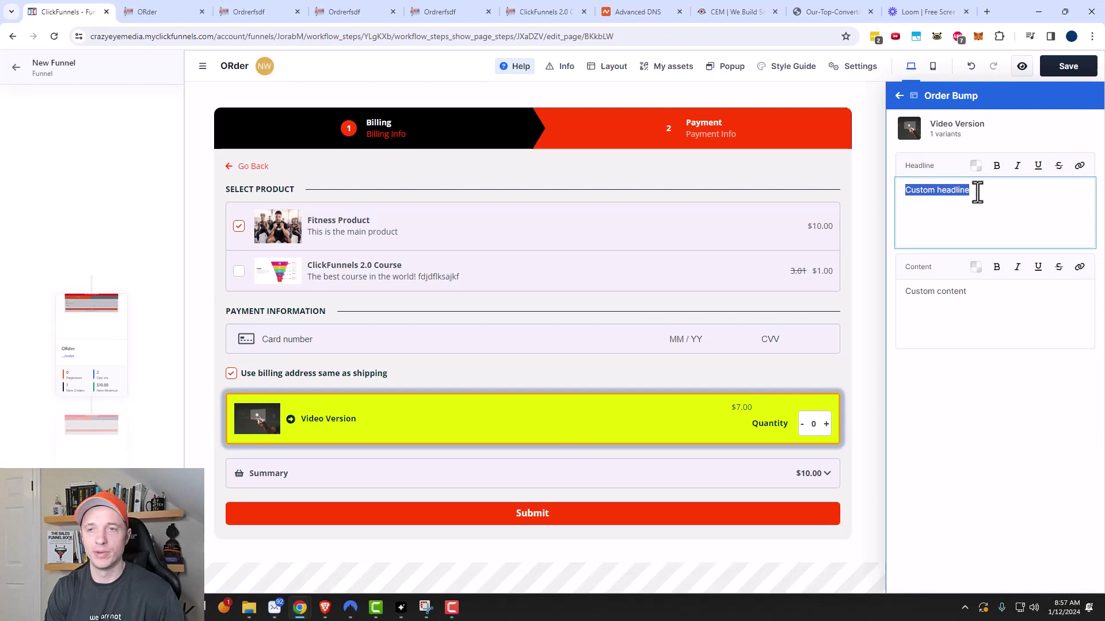
text(Thi)
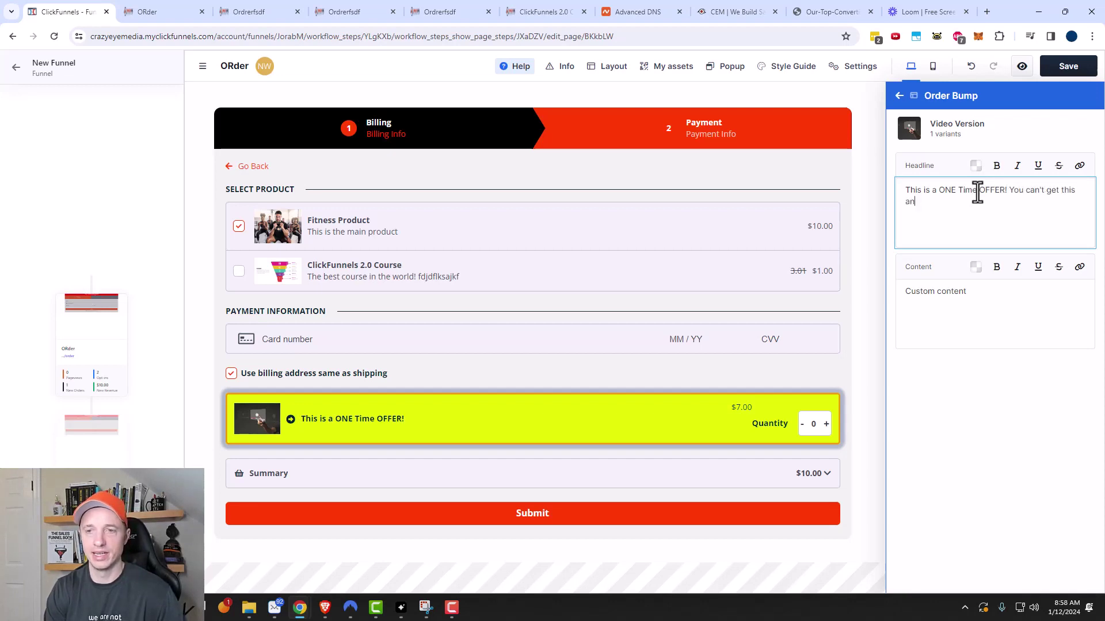
text(e else!)
- Set the Video Version bump's content text to "Full Length Video Course!" and check it on the page
click(987, 312)
text(Full Length Video)
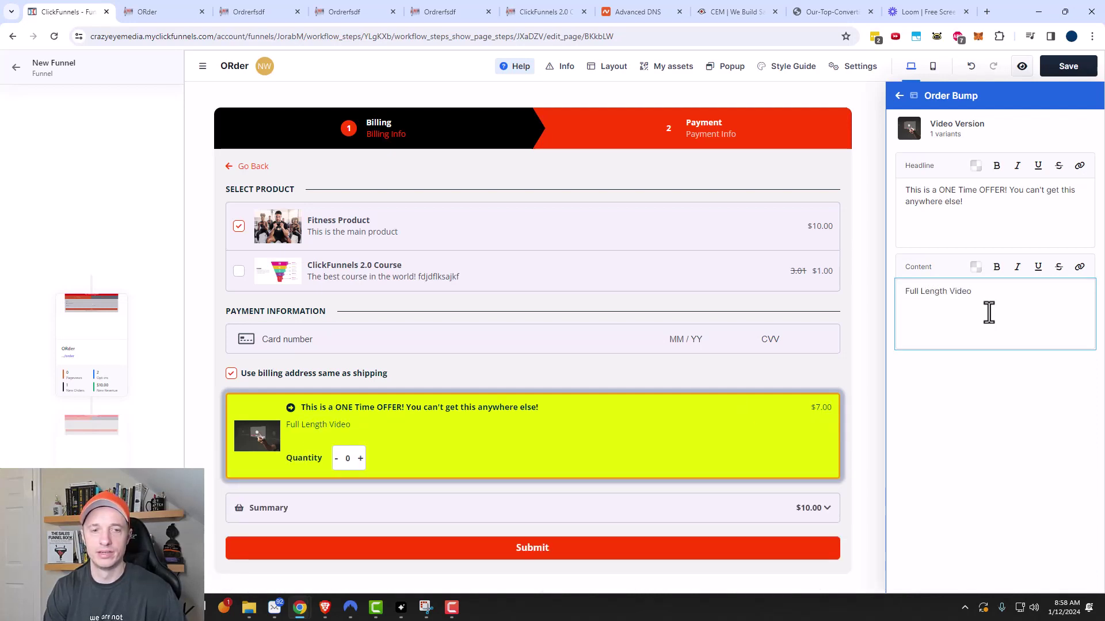
text( Course!)
click(874, 352)
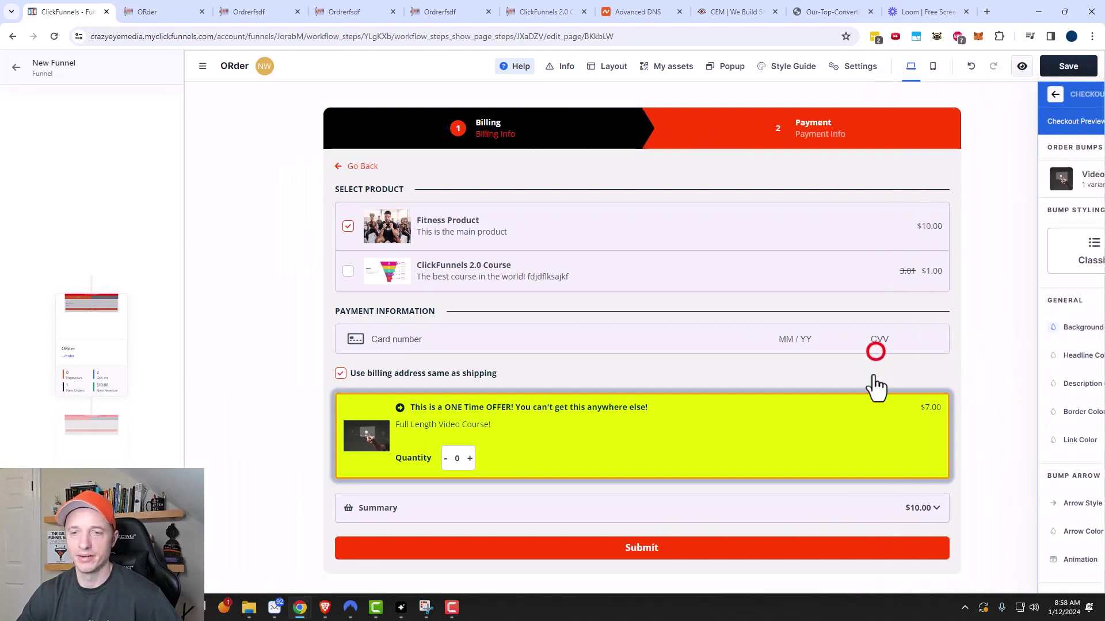
scroll(771, 426, down, 1)
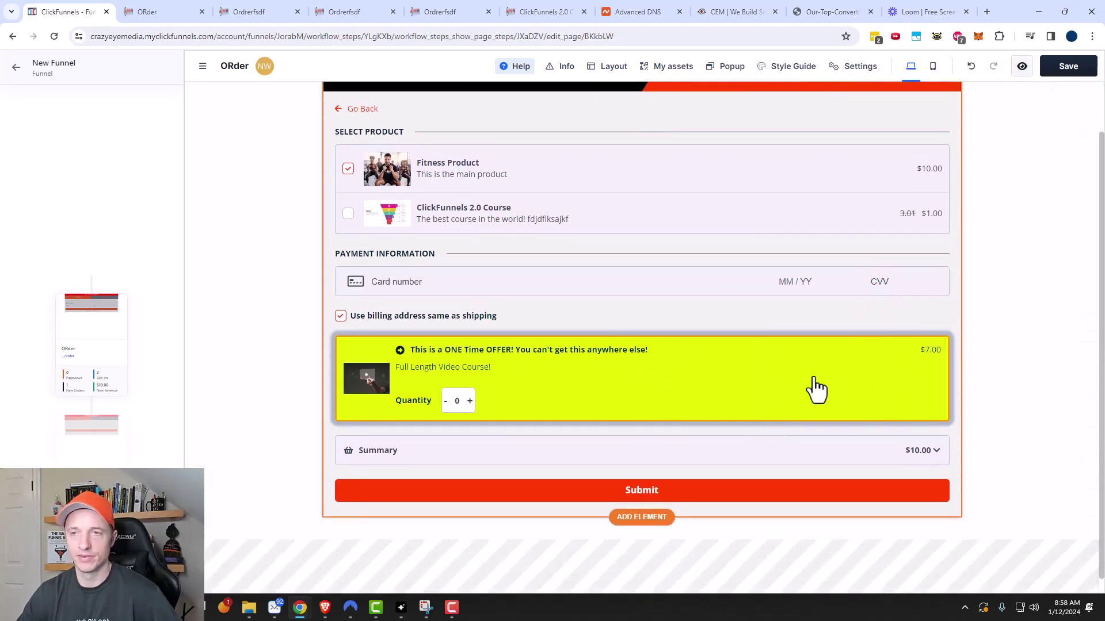
scroll(840, 346, up, 1)
- In the checkout's button settings, preview Step 1 of 2 and set the step 1 button text to "Next Step" with sub text "Continue"
click(867, 117)
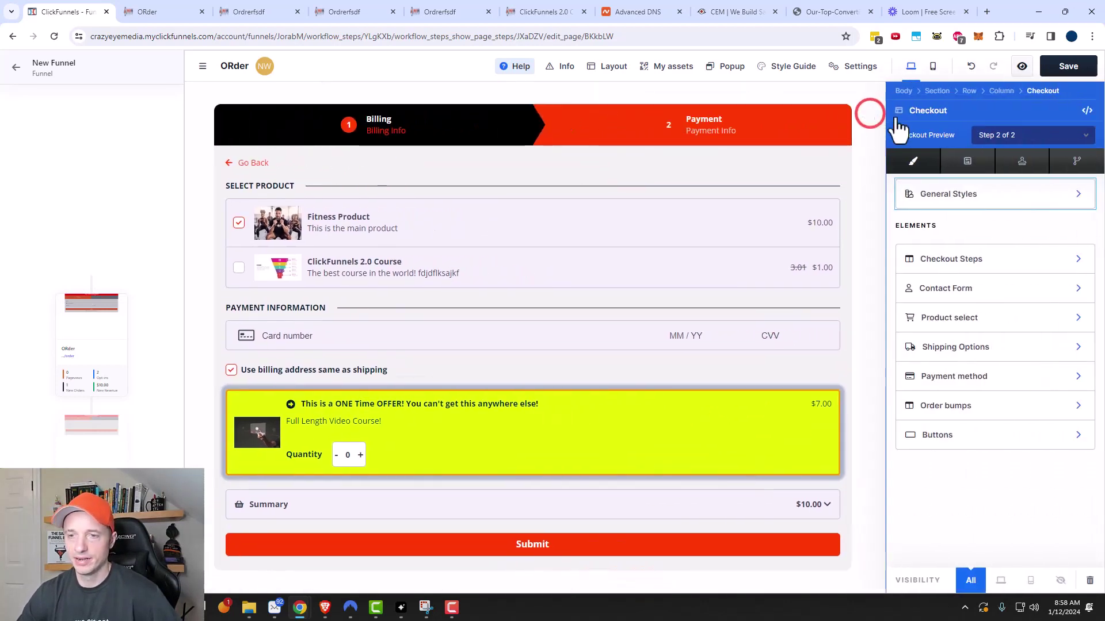
click(1006, 438)
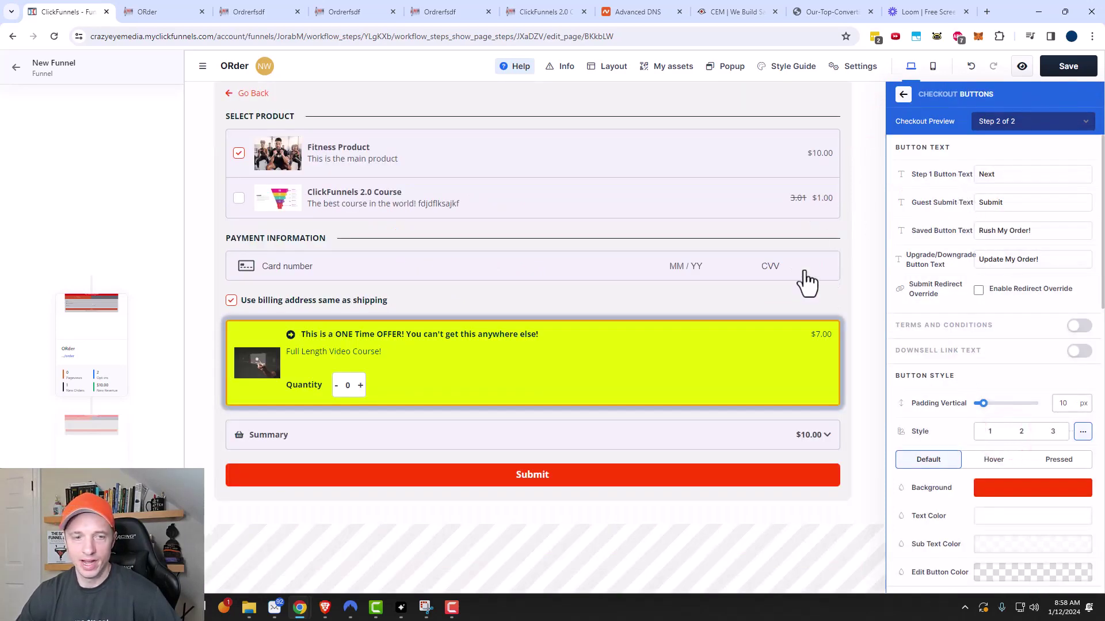
click(1035, 121)
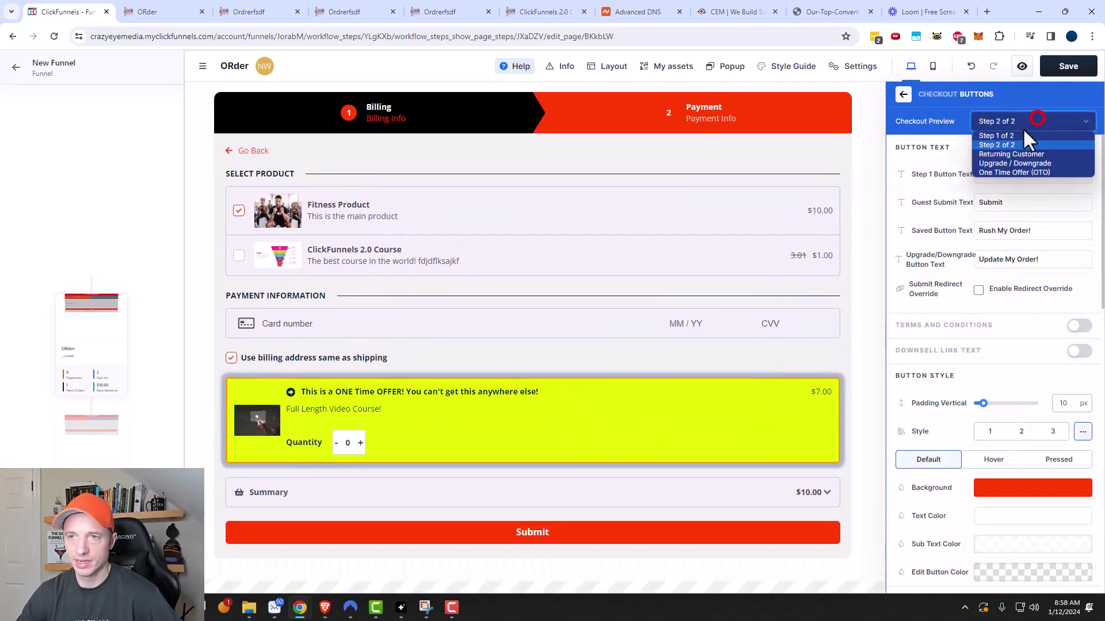
click(1020, 136)
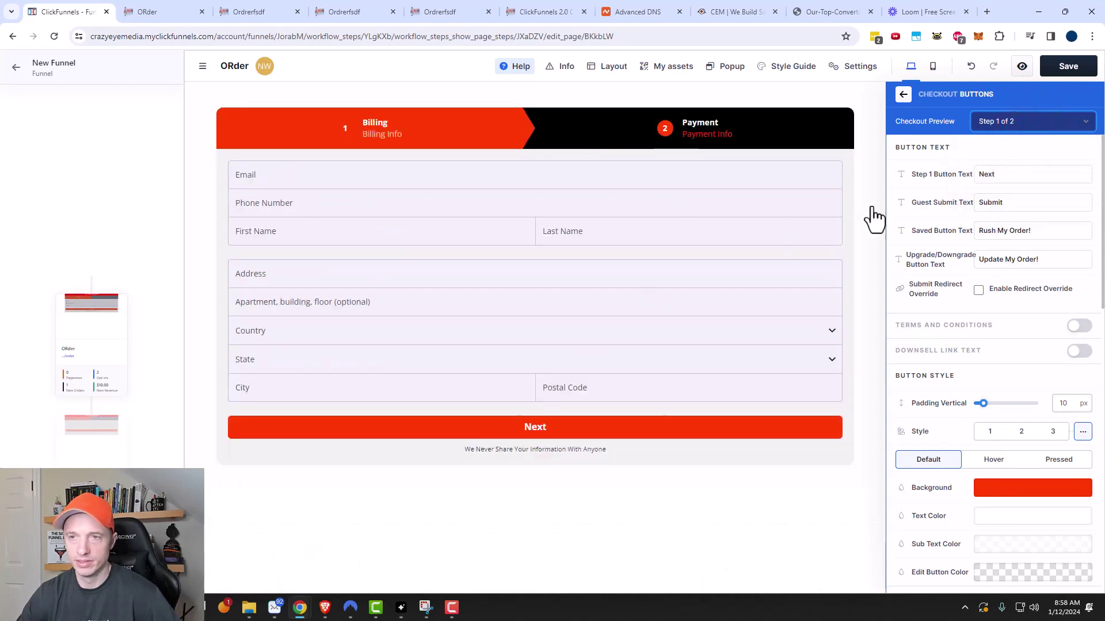
click(1017, 176)
click(1018, 333)
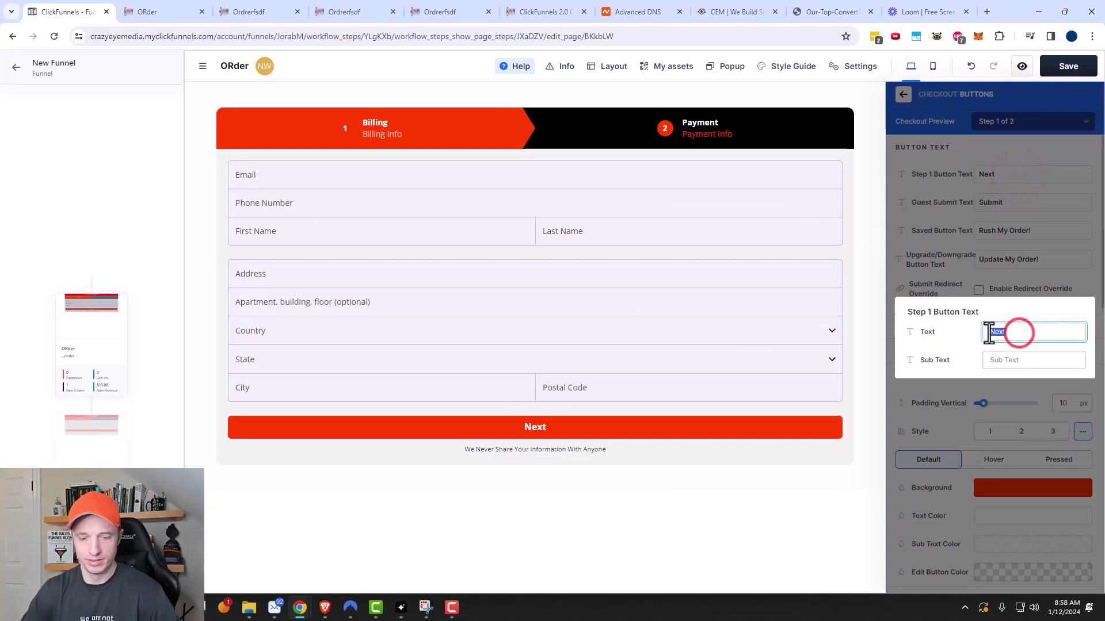
double_click(989, 332)
text(Ne)
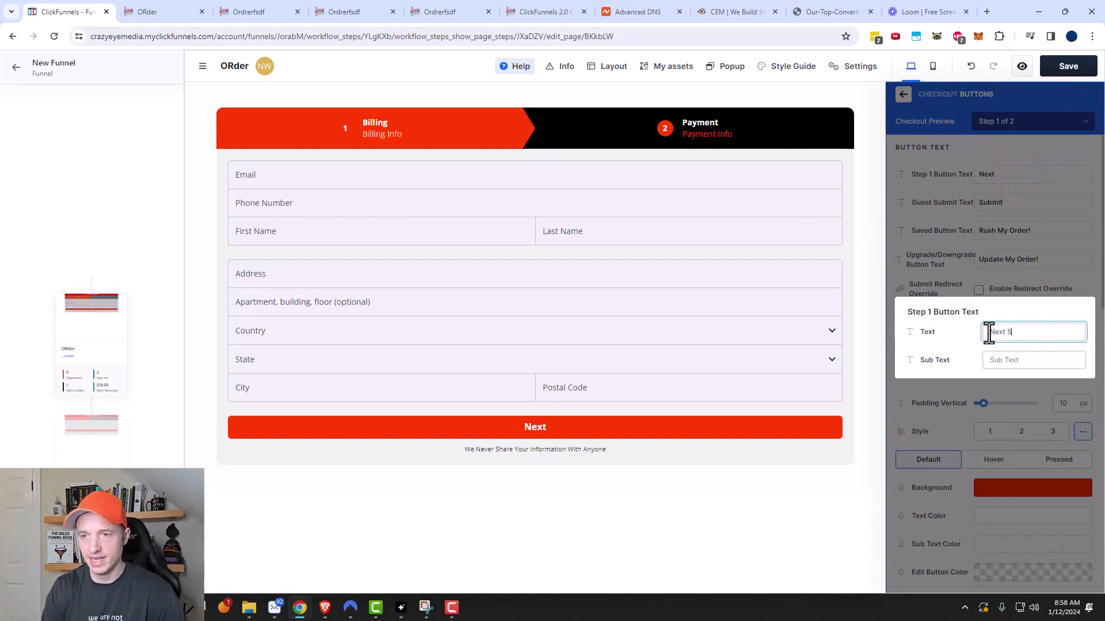
click(1043, 360)
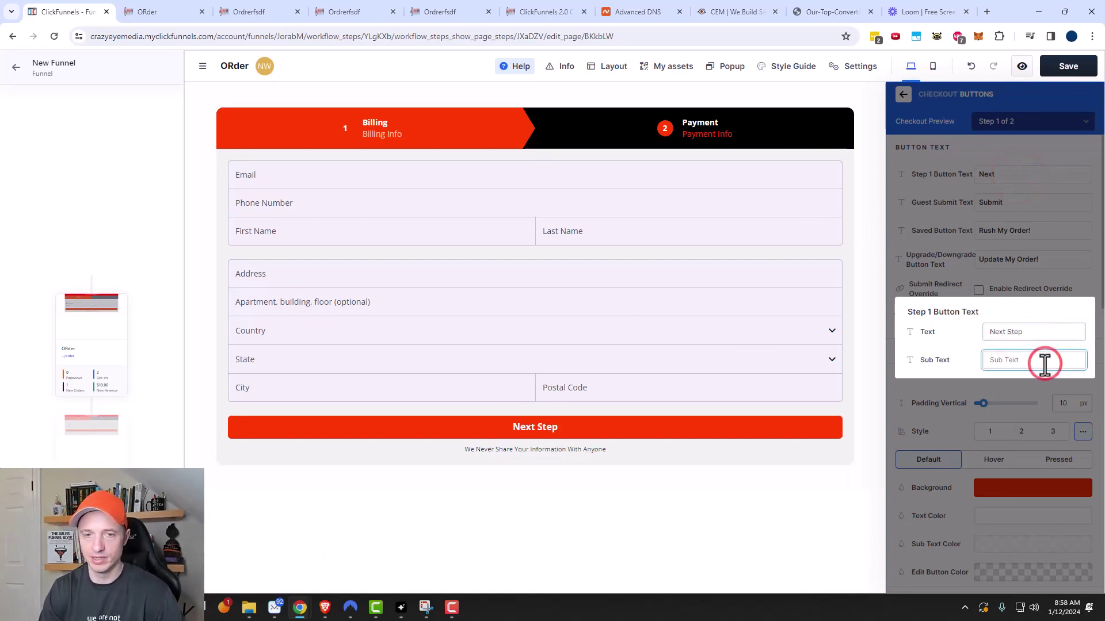
text(Continue)
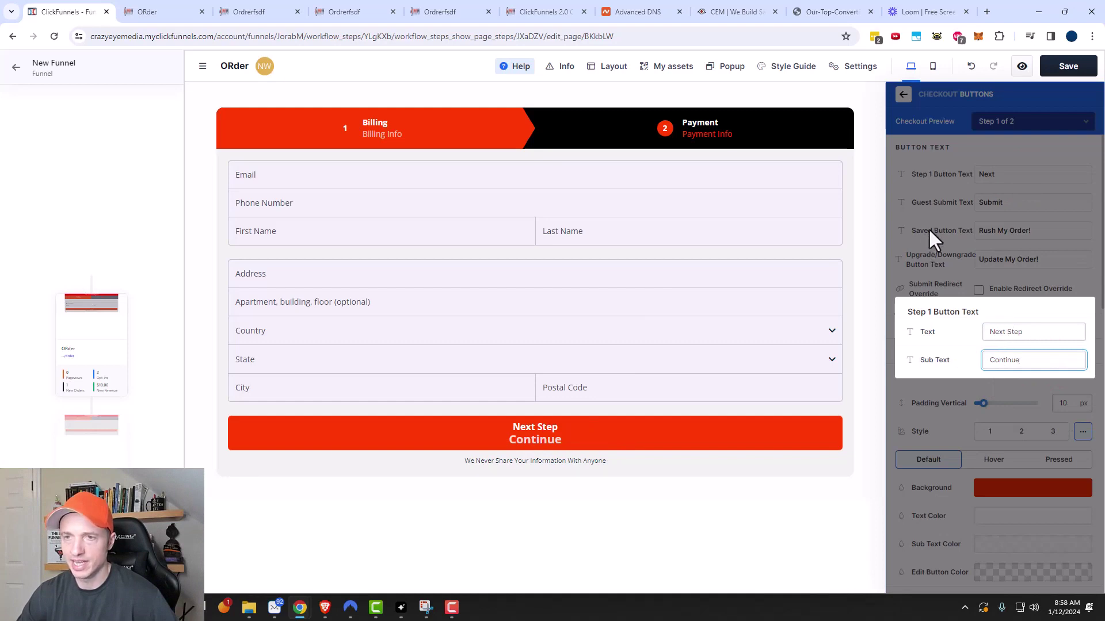
click(919, 261)
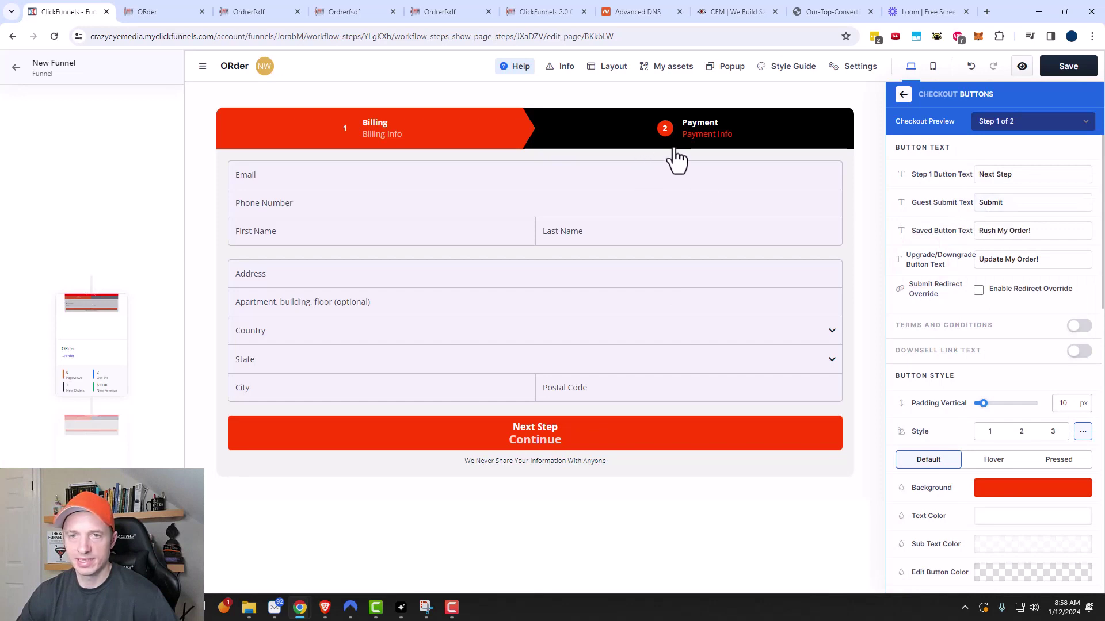
- Preview the checkout as Step 2 of 2 and as Returning Customer to examine the submit and saved buttons
click(988, 119)
click(1014, 140)
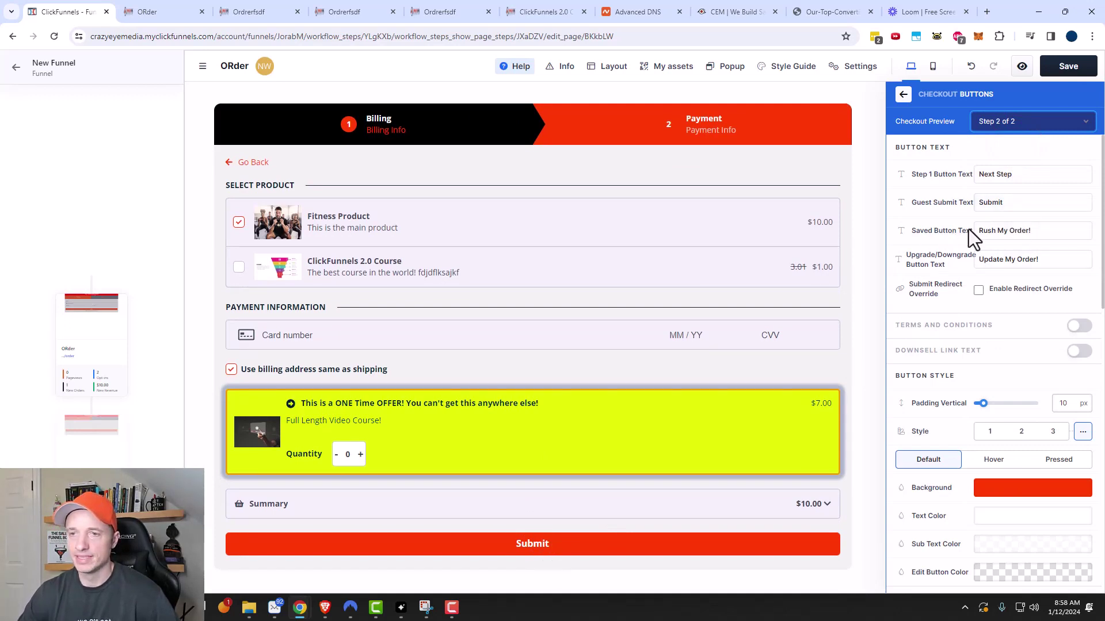
click(1051, 121)
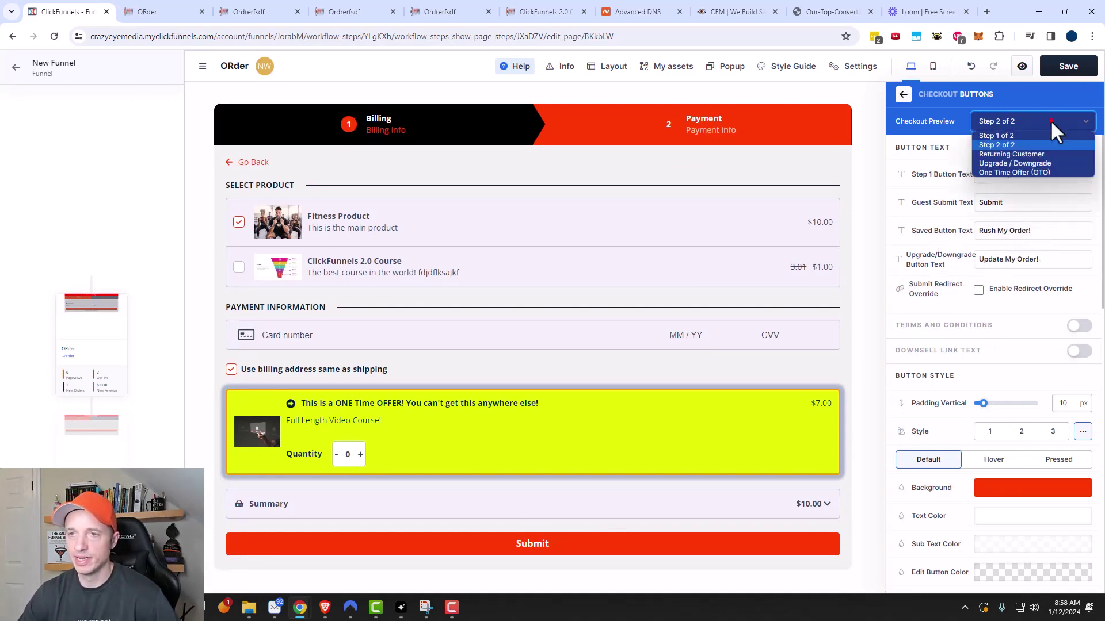
click(1031, 154)
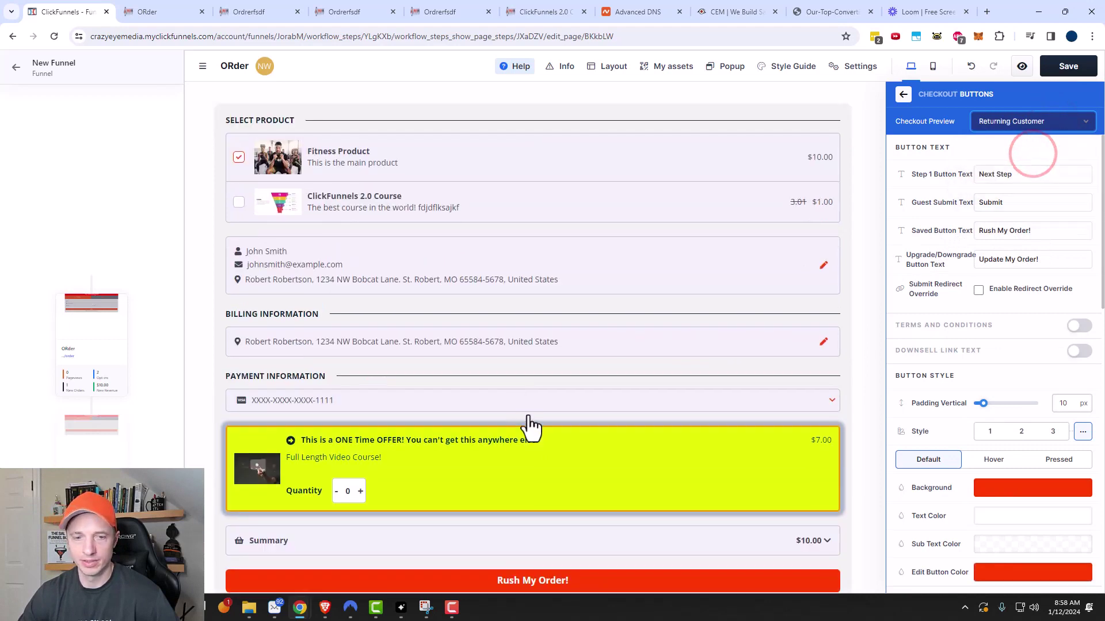
scroll(529, 426, down, 2)
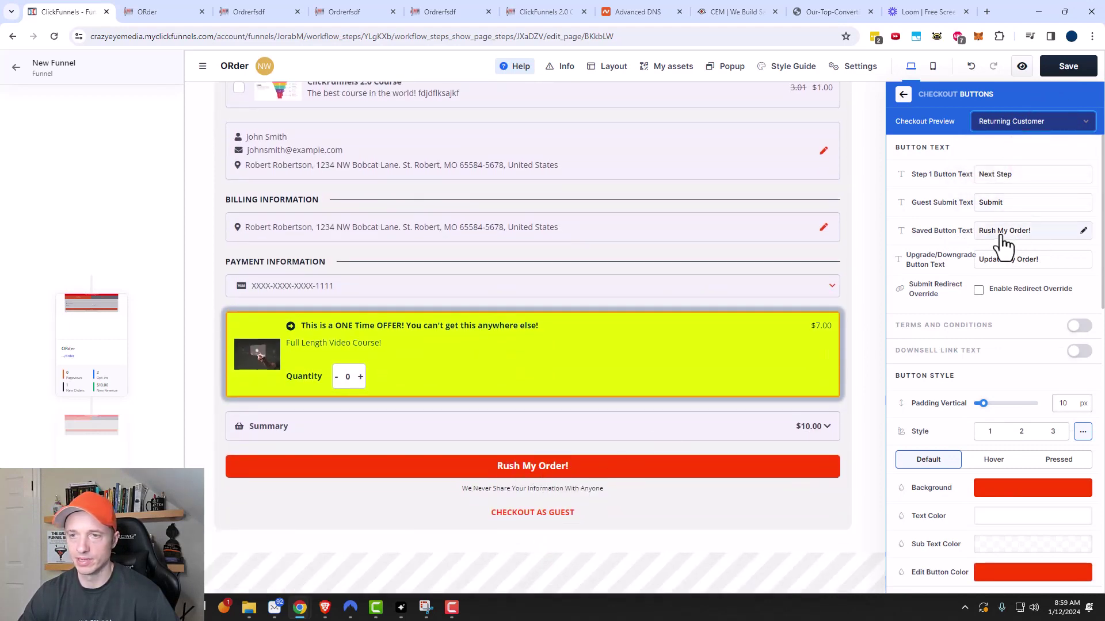
- Preview the checkout as One Time Offer (OTO) and as Upgrade / Downgrade to examine their button text
click(1040, 120)
click(1011, 173)
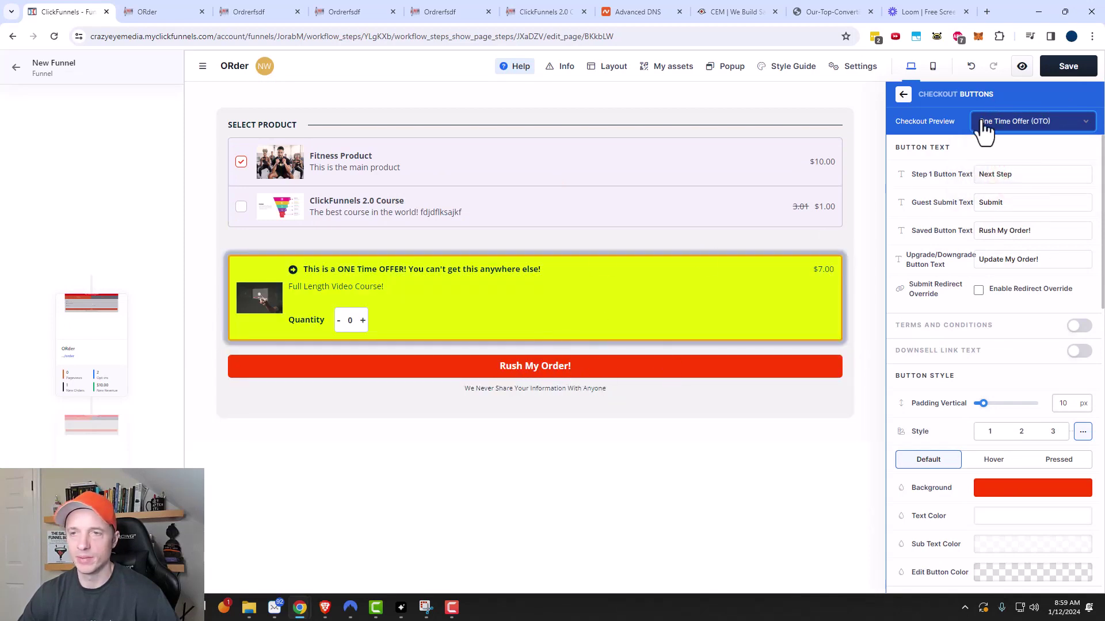
click(1034, 123)
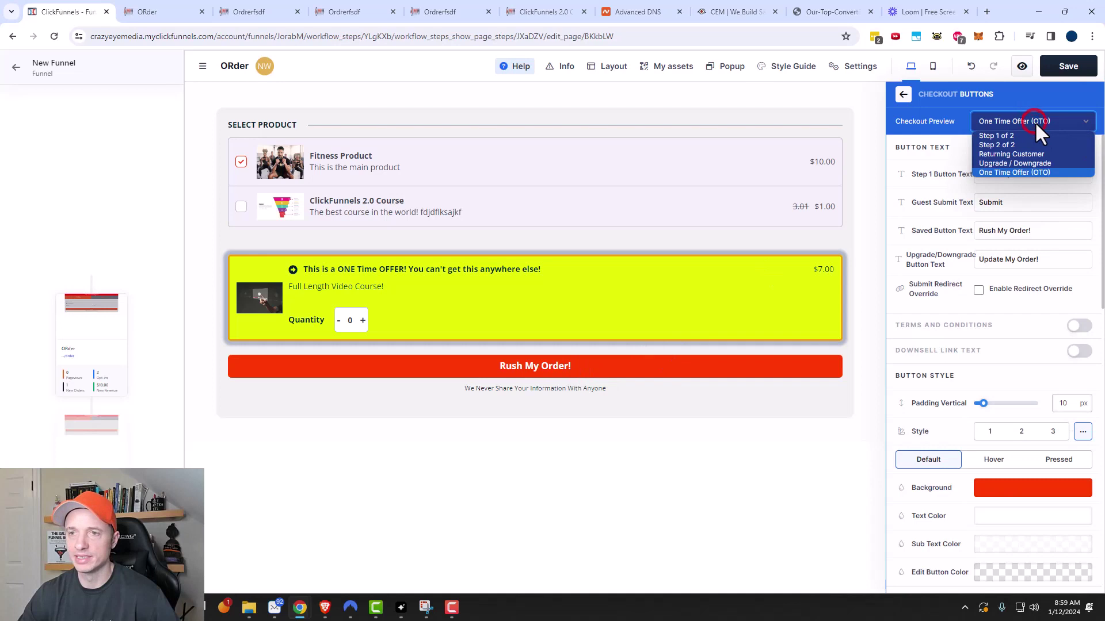
click(1031, 164)
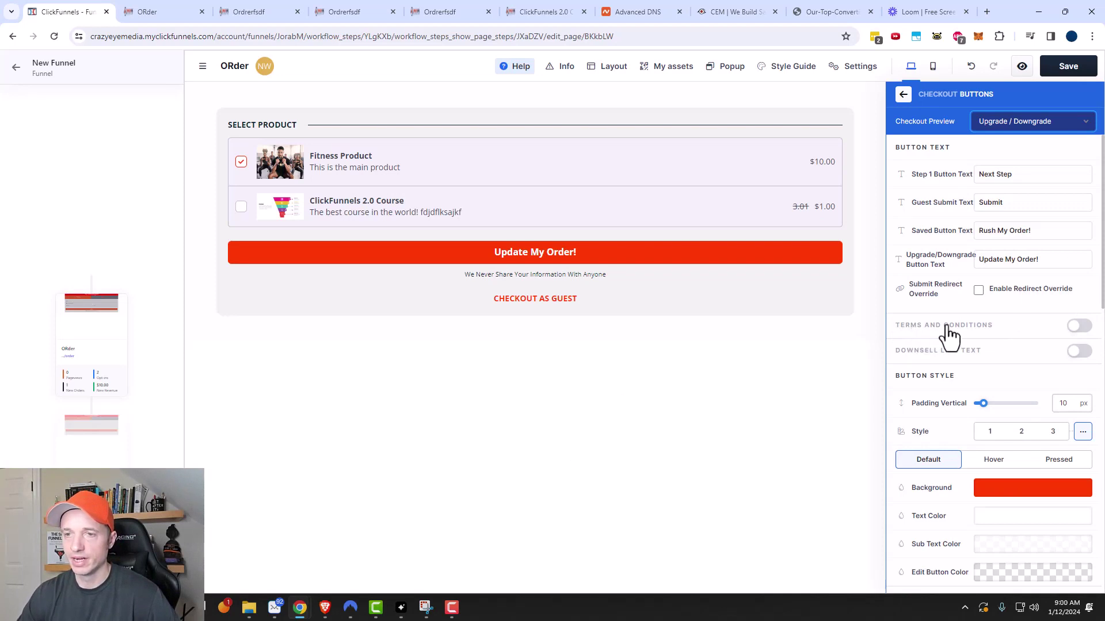
- Try enabling the checkout's terms and conditions, check them in the Step 1 of 2 and Step 2 of 2 previews, and disable them
click(1028, 123)
click(1019, 135)
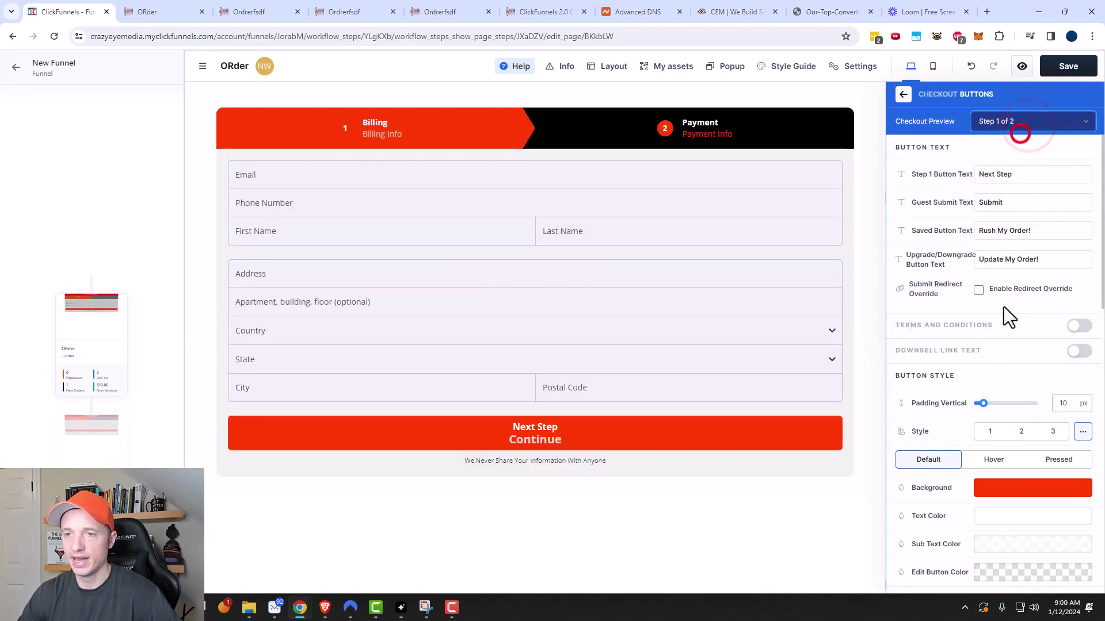
click(1075, 326)
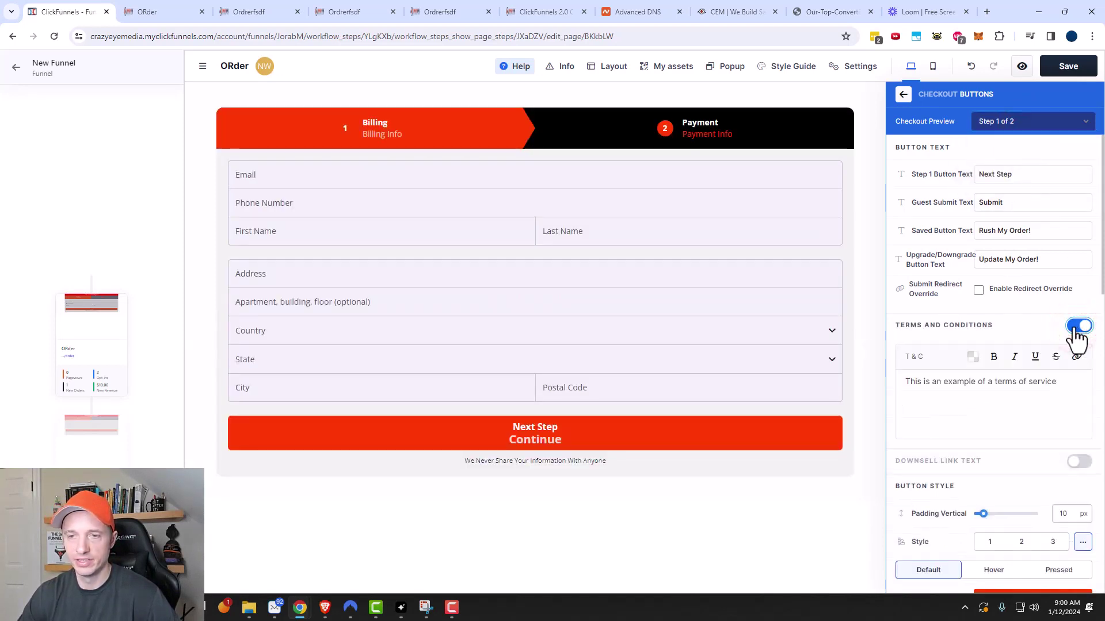
click(1020, 119)
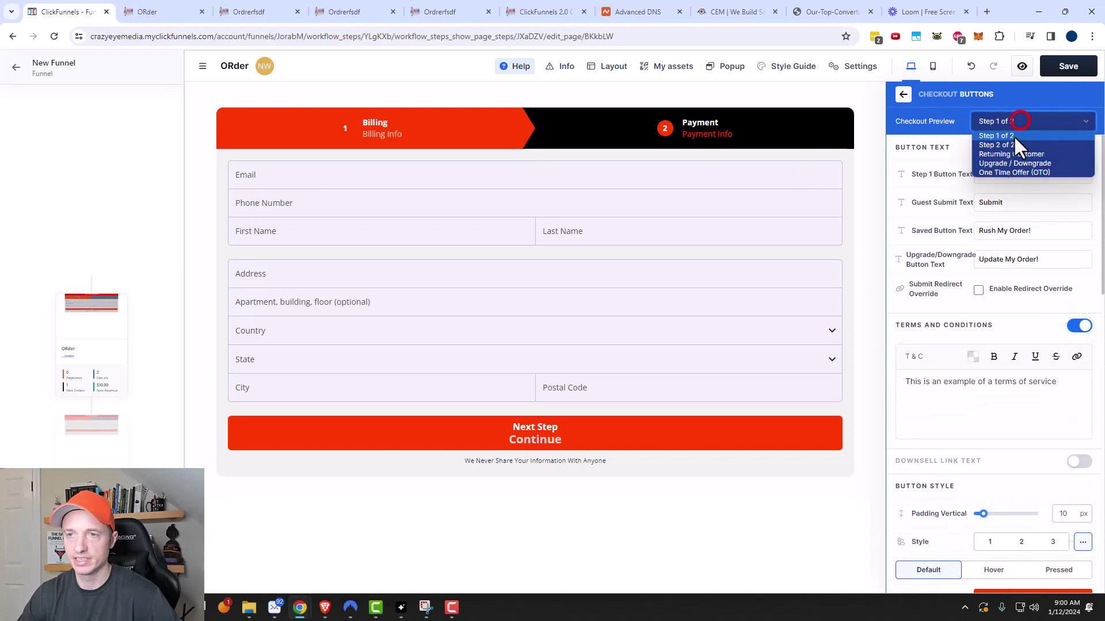
click(1013, 140)
scroll(571, 373, down, 1)
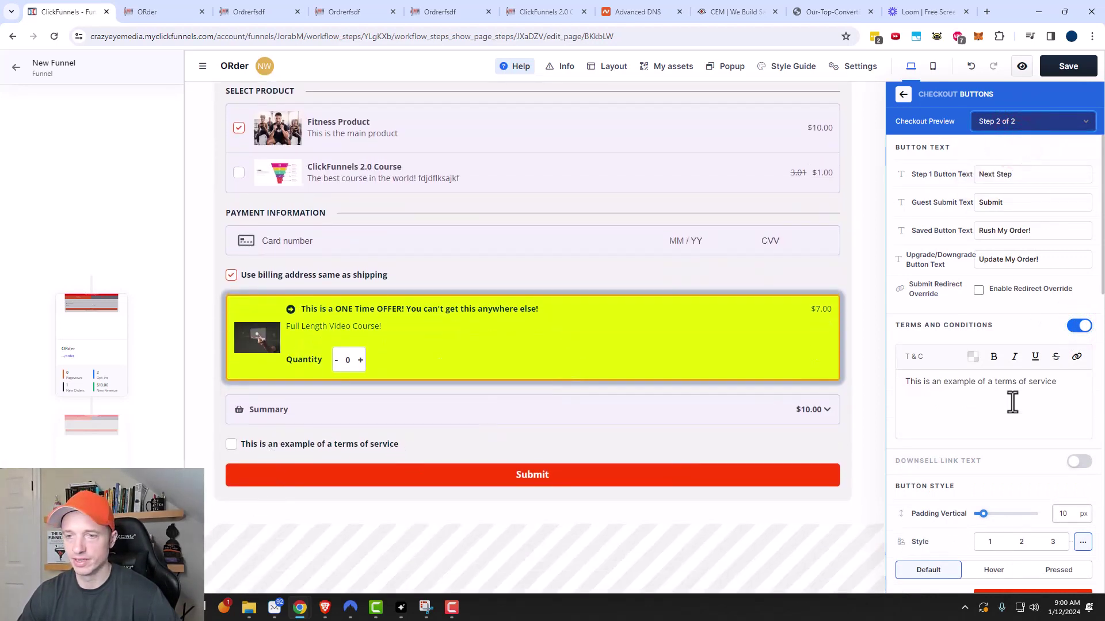
click(1082, 326)
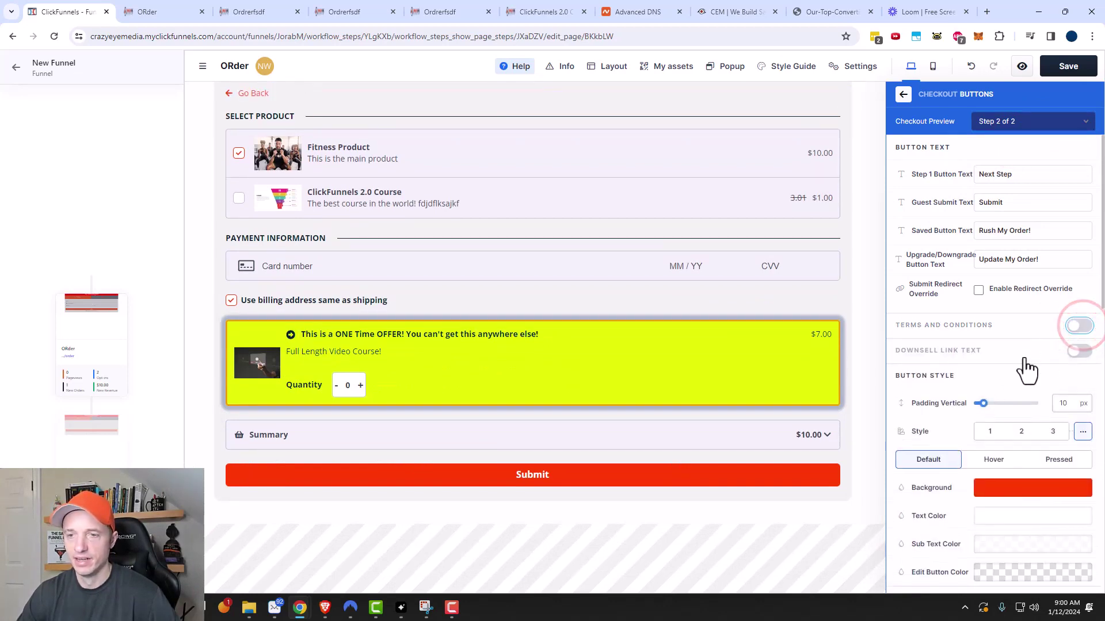
- Enable the downsell link text and examine its wording and link action in the One Time Offer (OTO) preview
click(1079, 352)
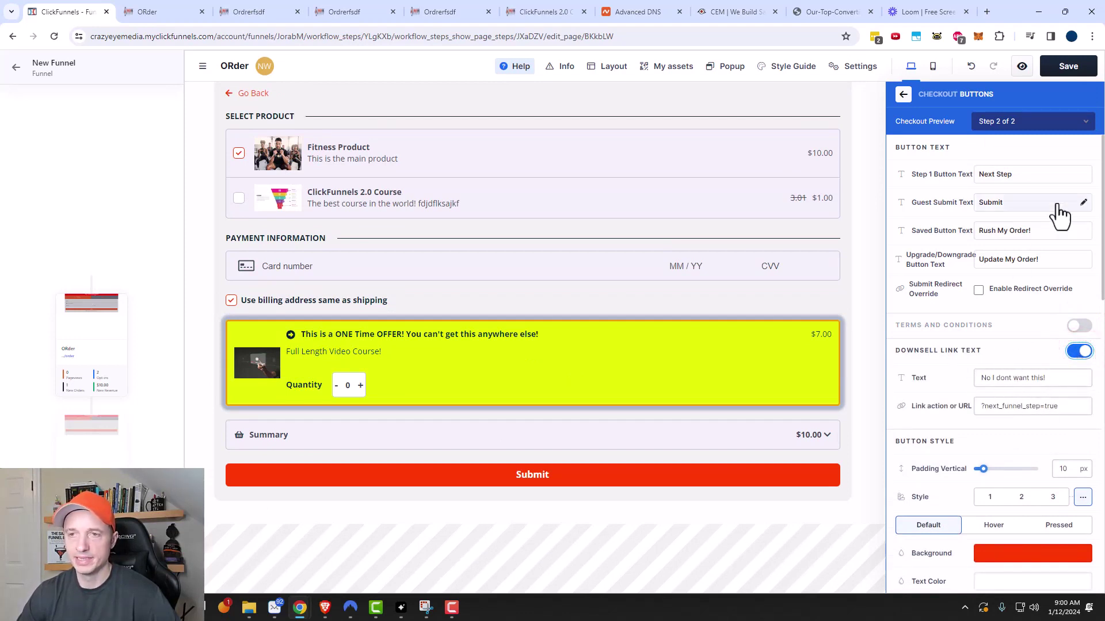
click(1047, 119)
click(1033, 169)
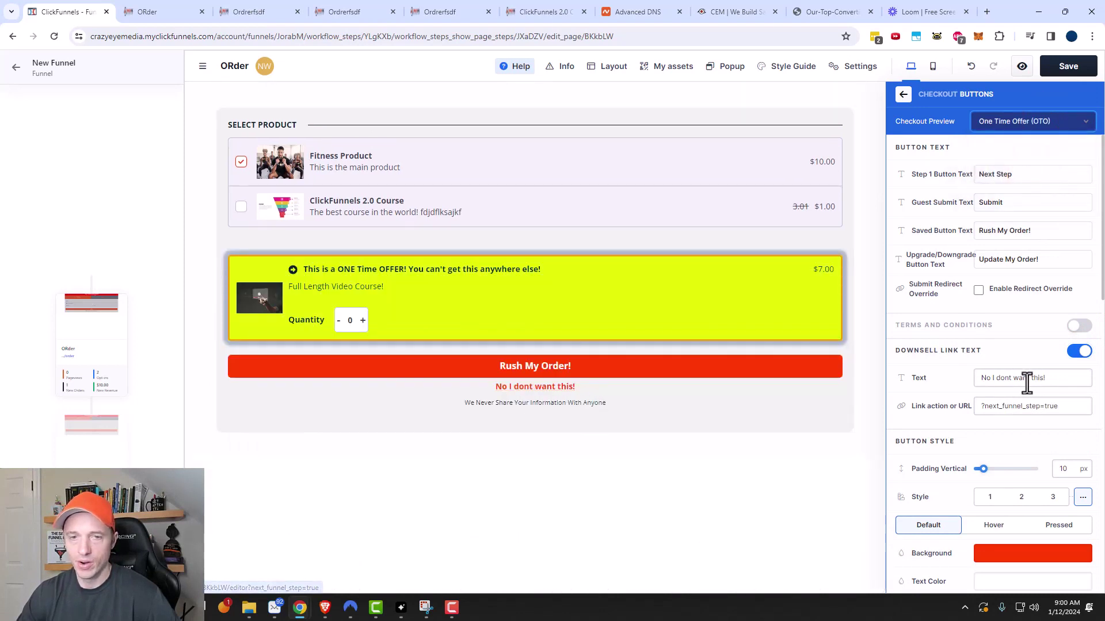
drag(1066, 412, 908, 411)
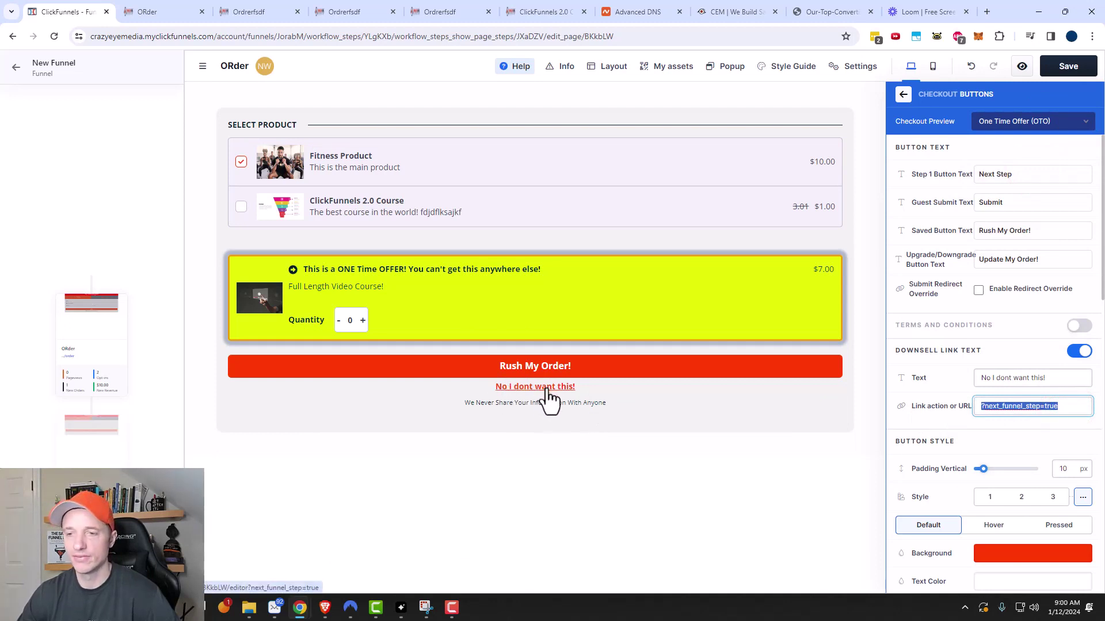
- Try button style 1 and apply style 2 to the checkout buttons
scroll(944, 316, down, 3)
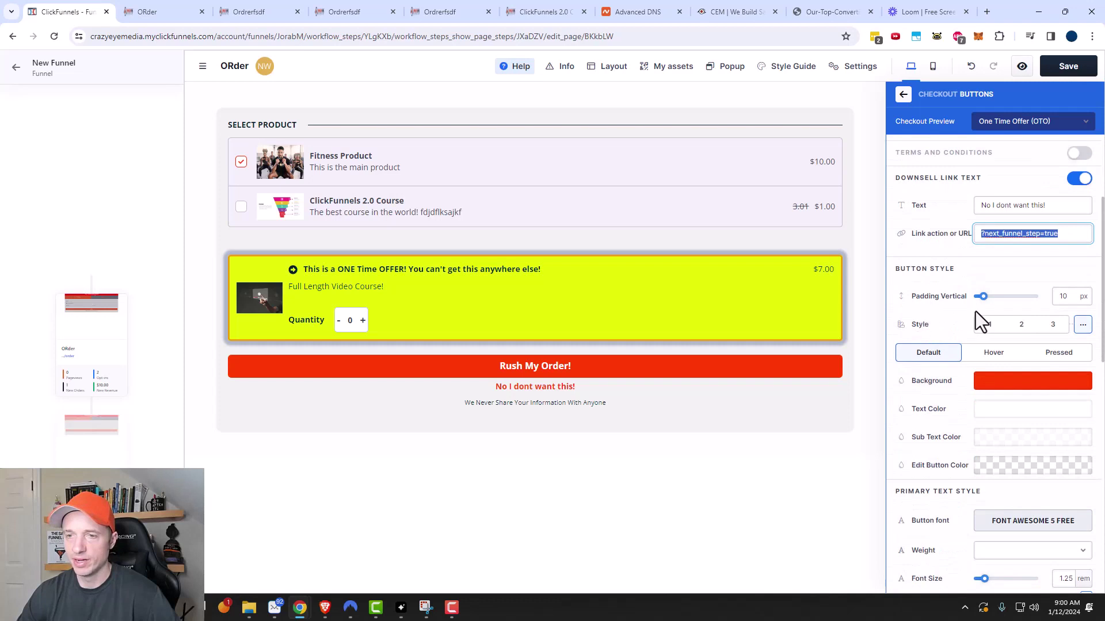
click(990, 325)
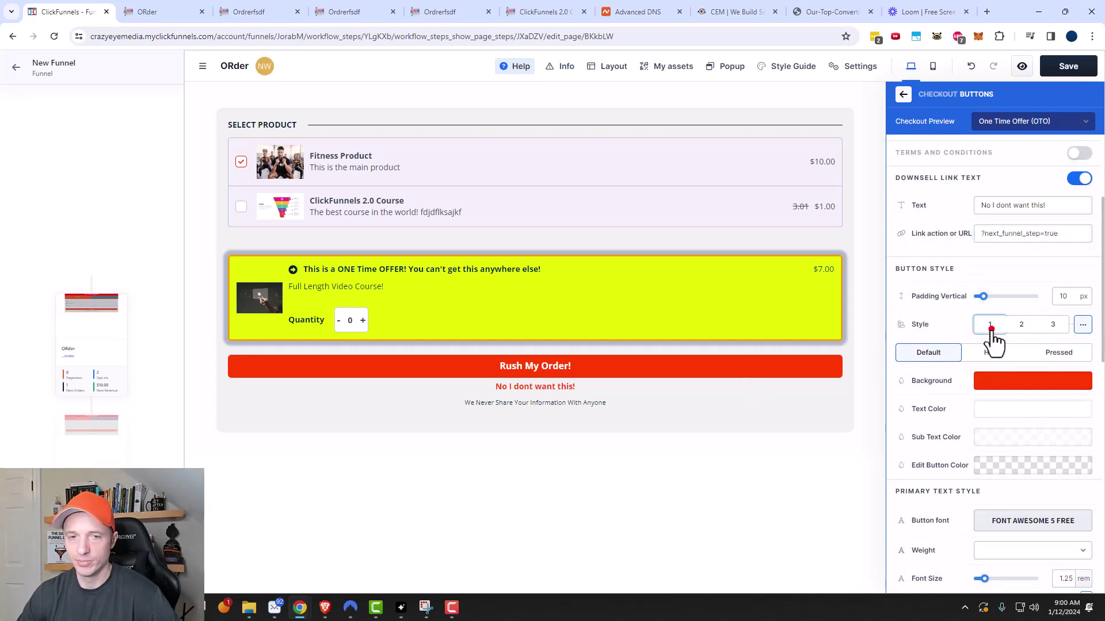
click(1021, 494)
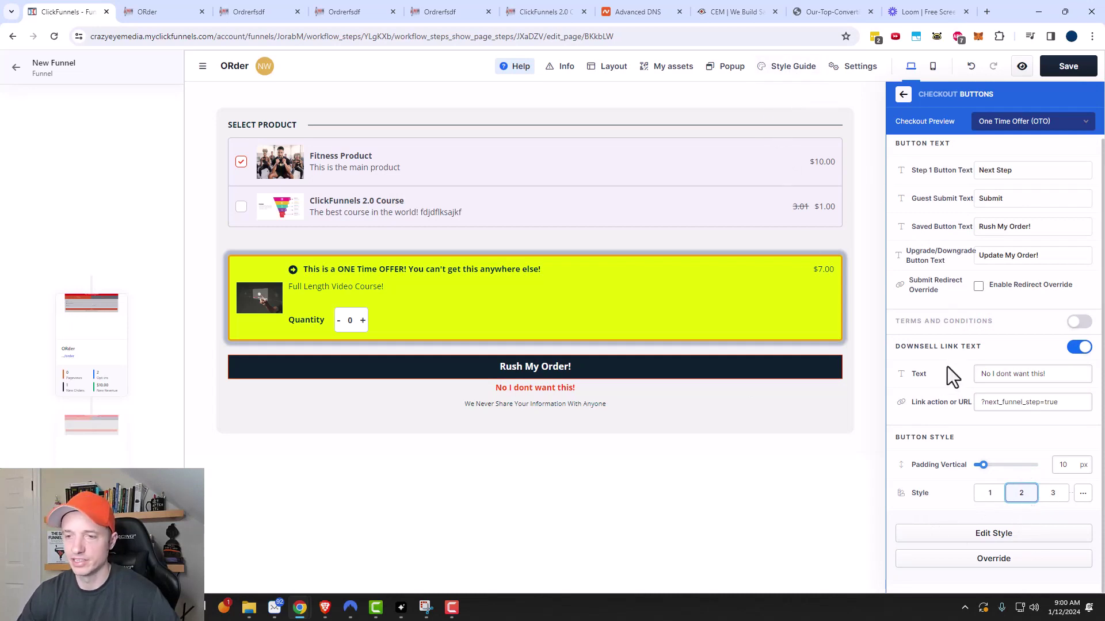
drag(983, 464, 982, 479)
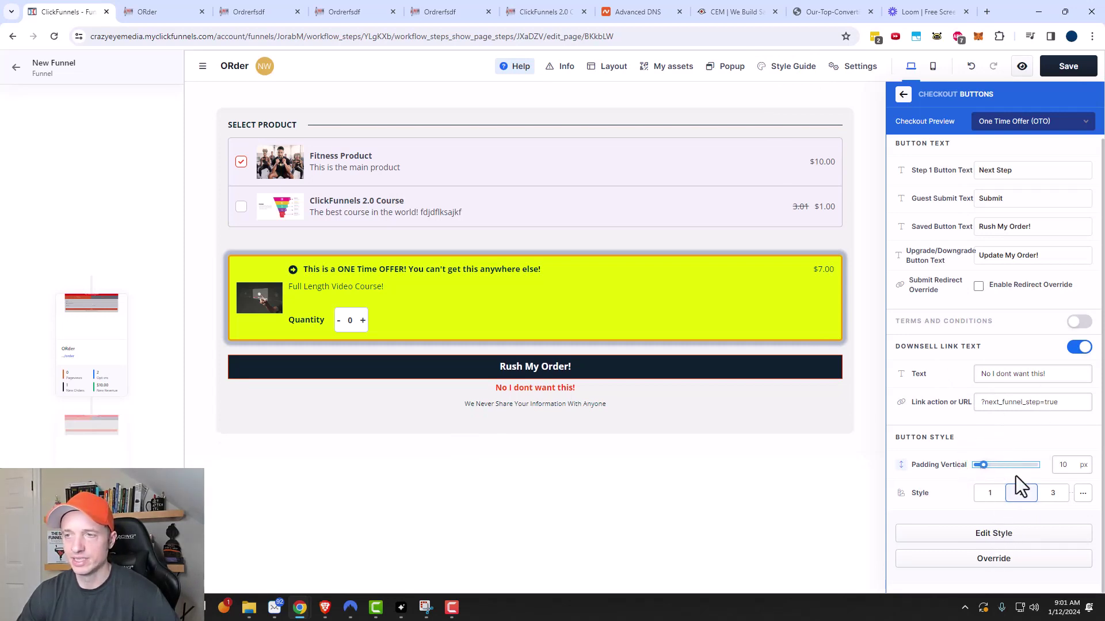
- Return to the main checkout settings, preview Step 1 of 2, and examine the animation, advanced CSS and custom attribute options
click(901, 95)
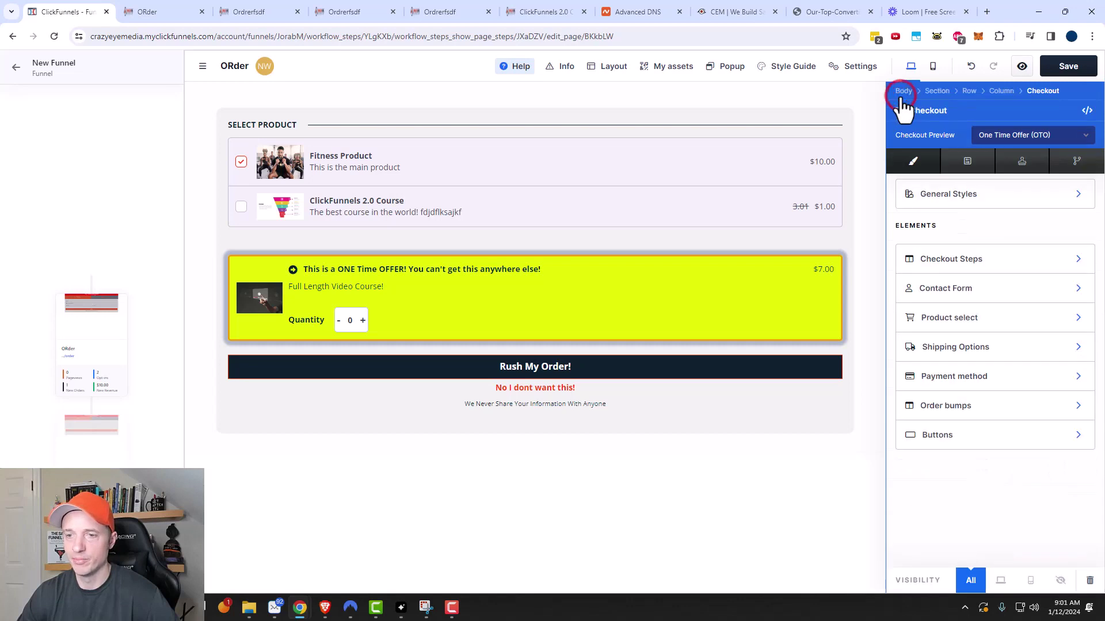
click(1016, 131)
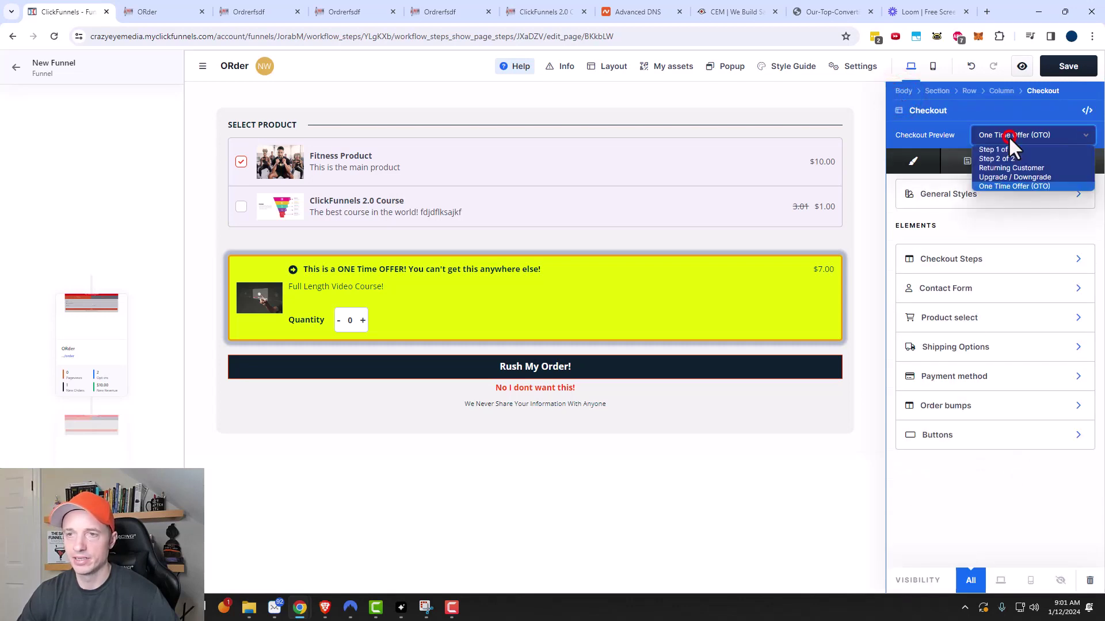
click(1008, 147)
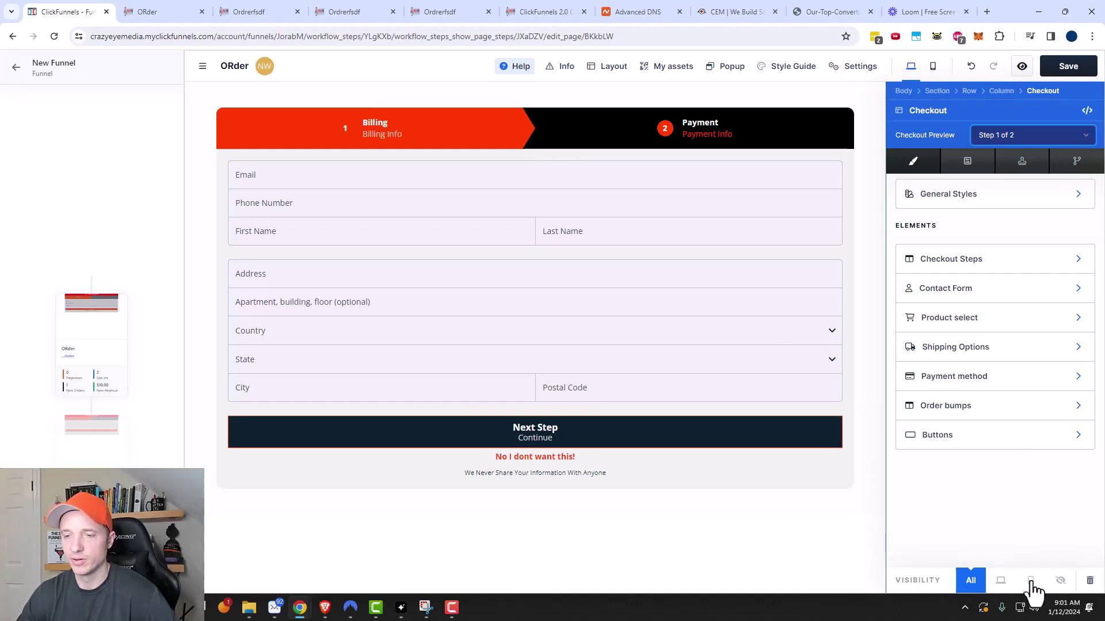
click(969, 162)
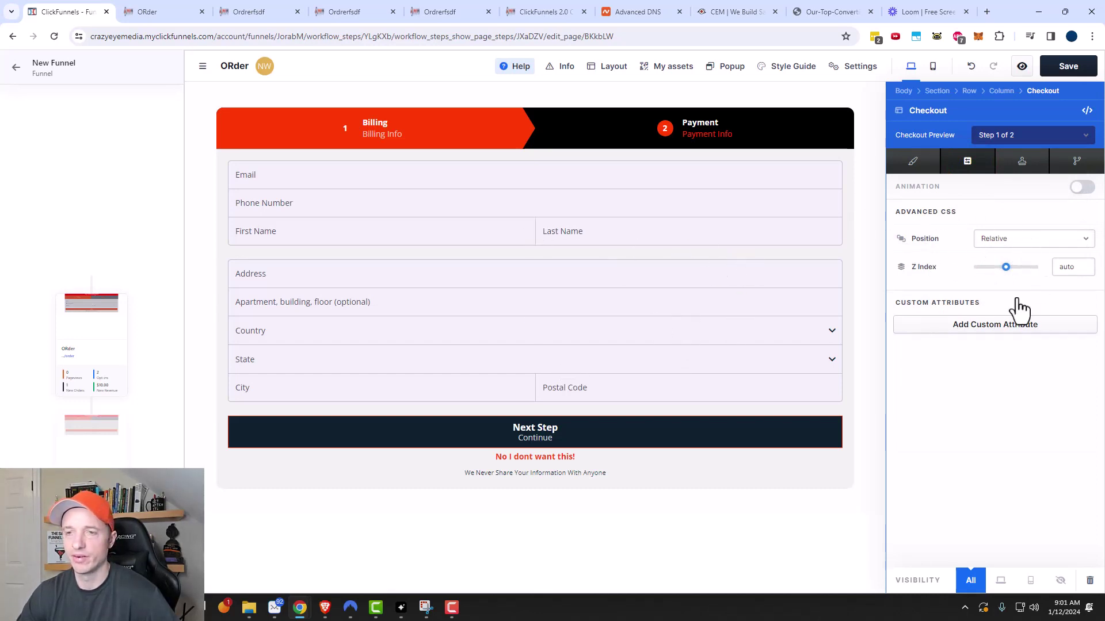
- Browse the checkout templates and apply the "Grey BG w/ Accent Color" template
click(1023, 166)
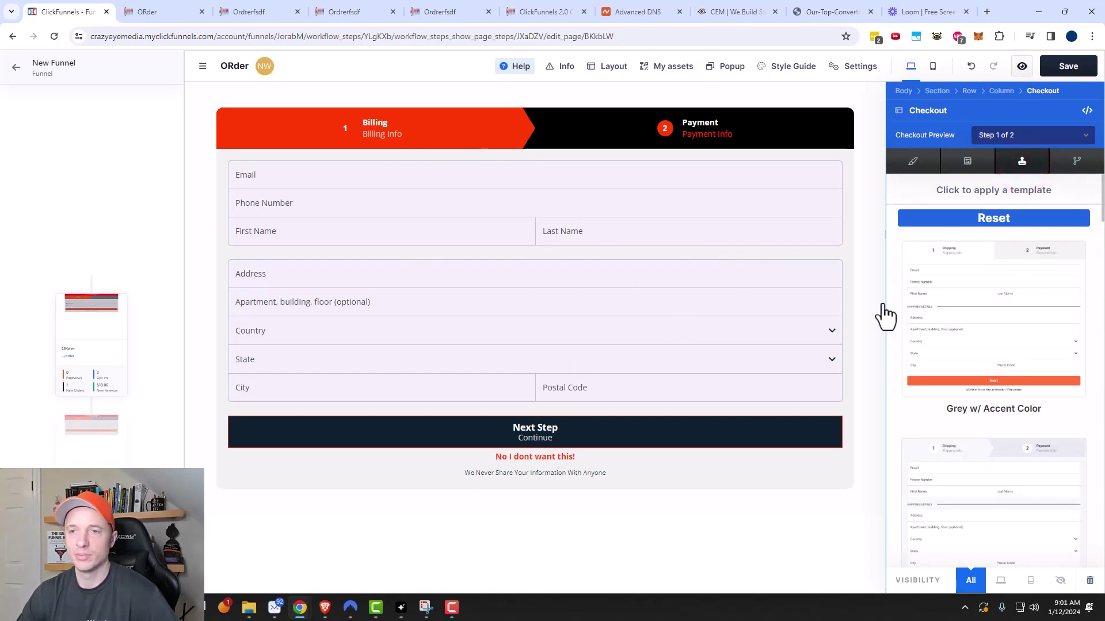
scroll(974, 336, down, 4)
scroll(989, 467, down, 5)
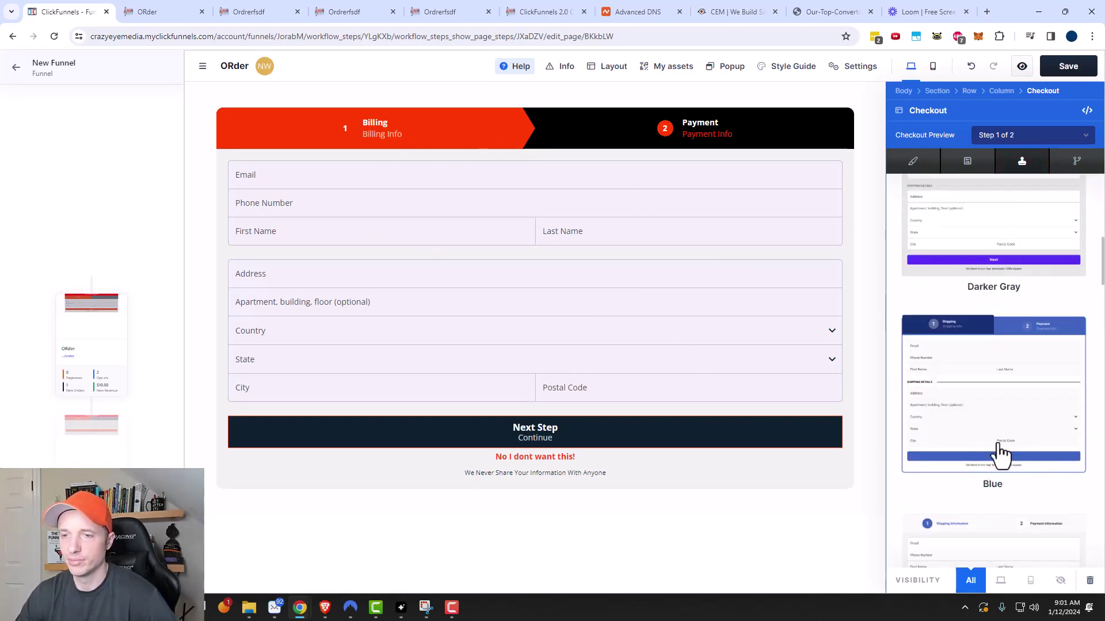
scroll(989, 389, down, 2)
click(979, 481)
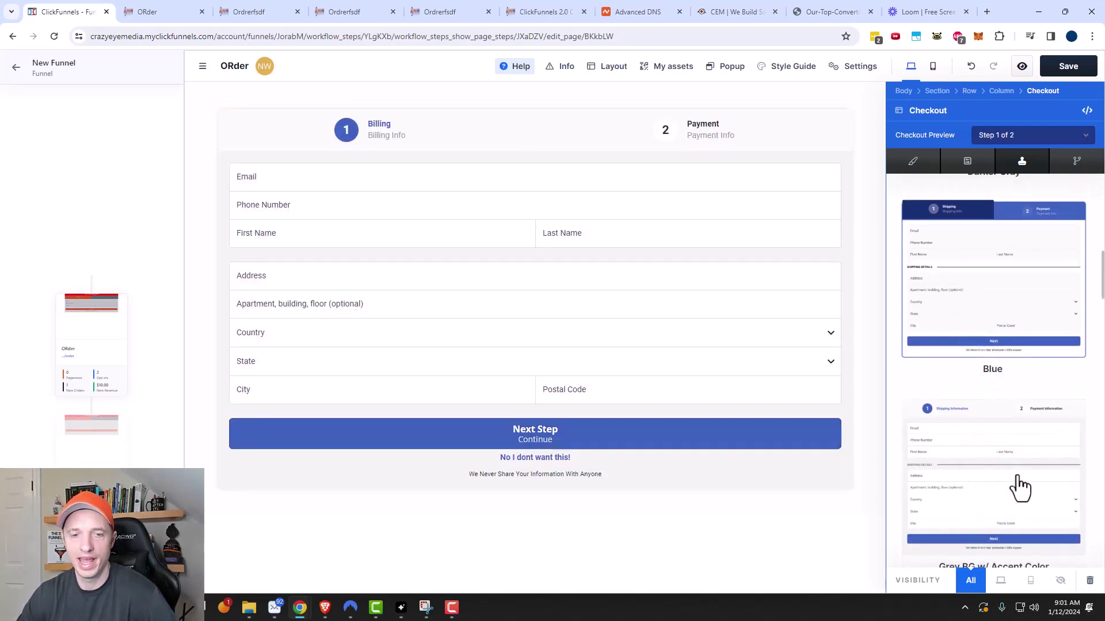
- Reset the checkout's template, look at its render conditions, and return to the style settings
scroll(1017, 480, up, 10)
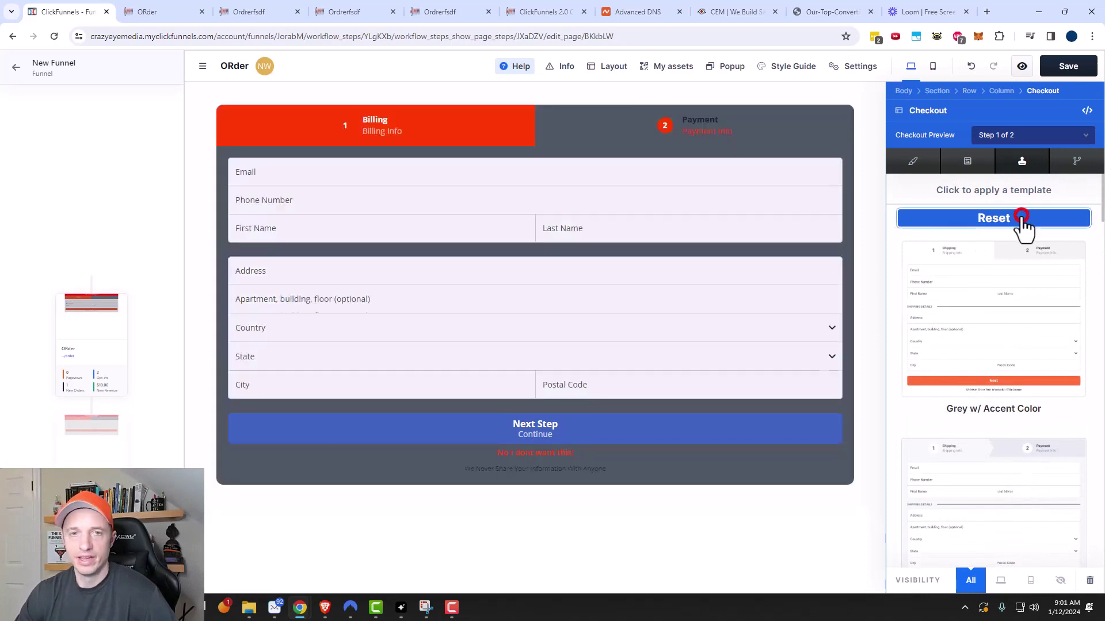
click(1023, 221)
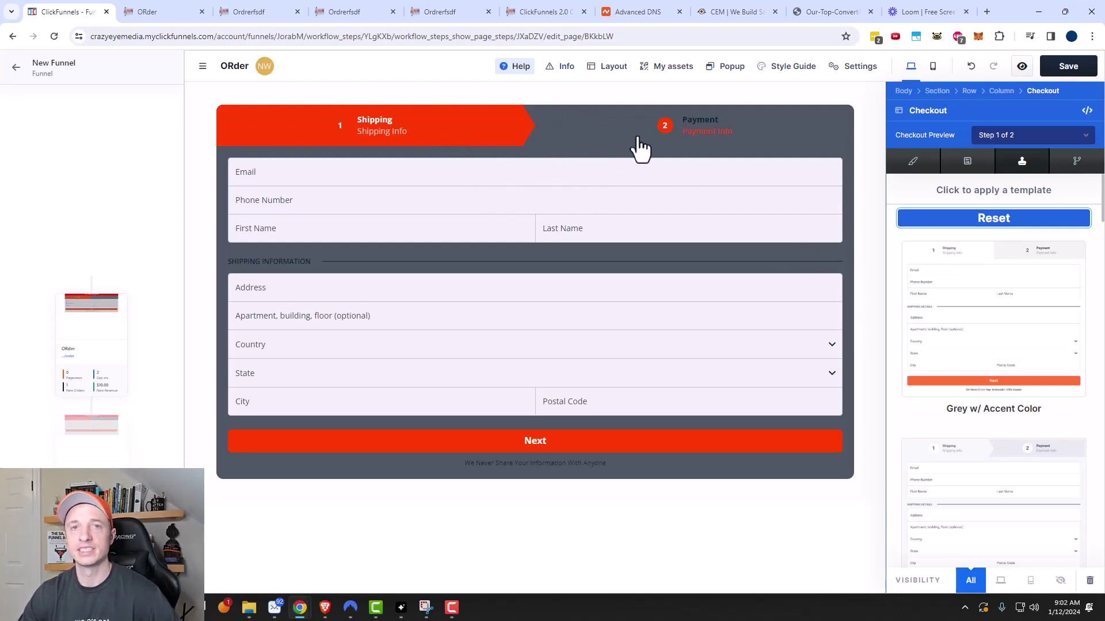
click(1080, 168)
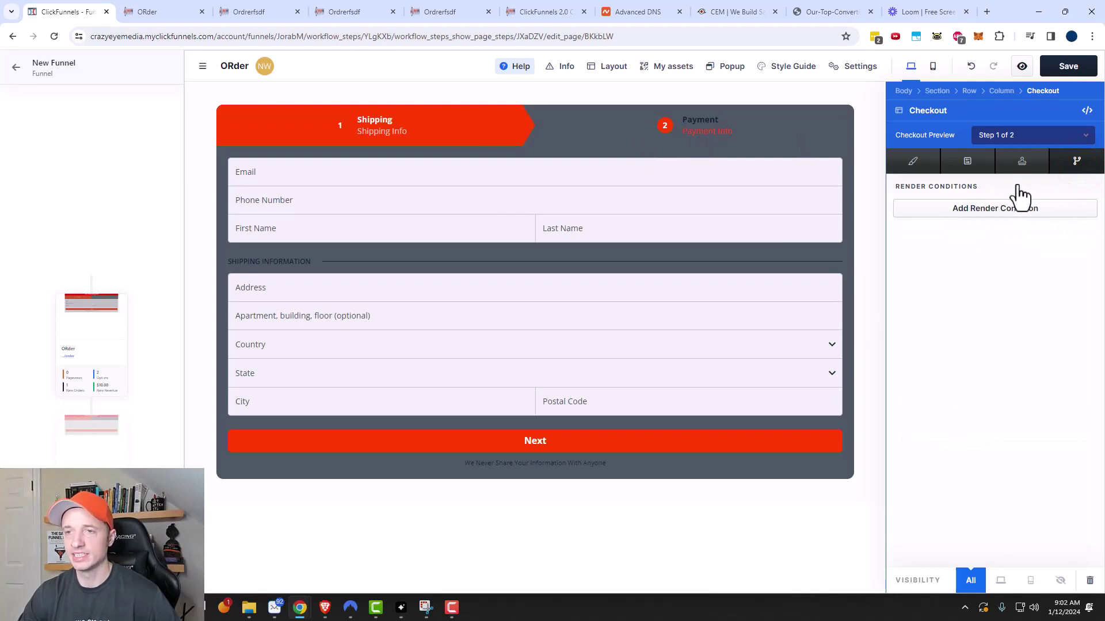
click(907, 163)
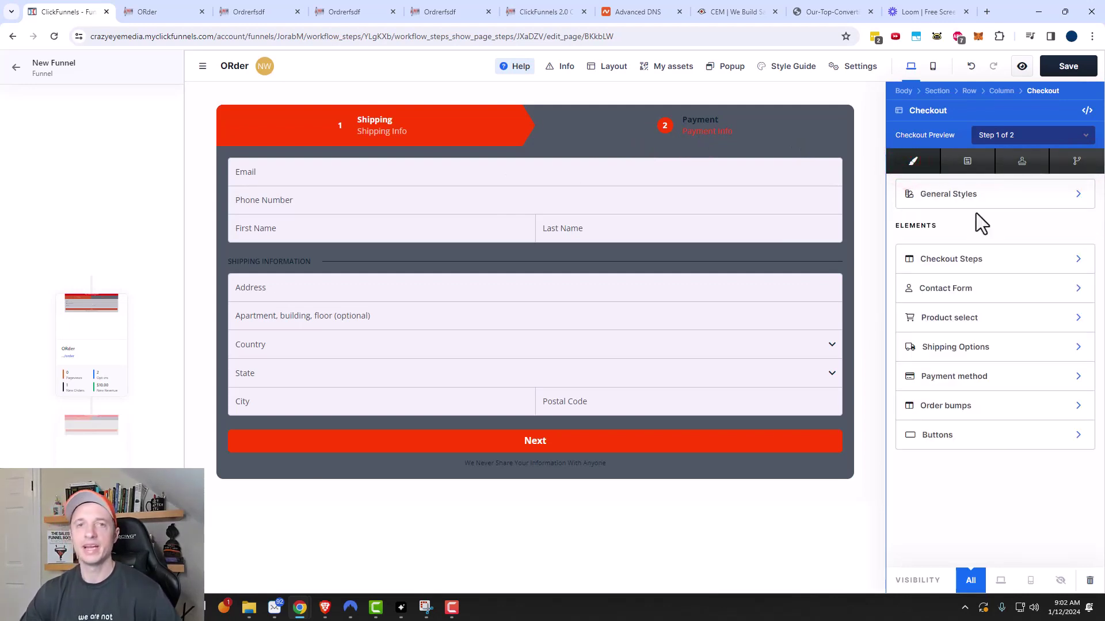